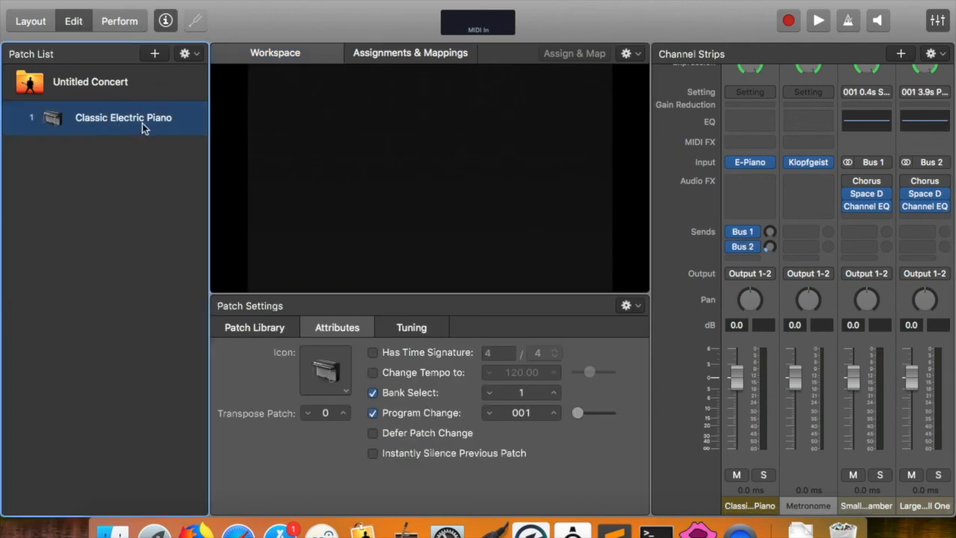
Delete the Classic Electric Piano patch from the Untitled Concert
{"action": "double_click", "coordinate": [141, 123]}
{"action": "key", "text": "BackSpace"}
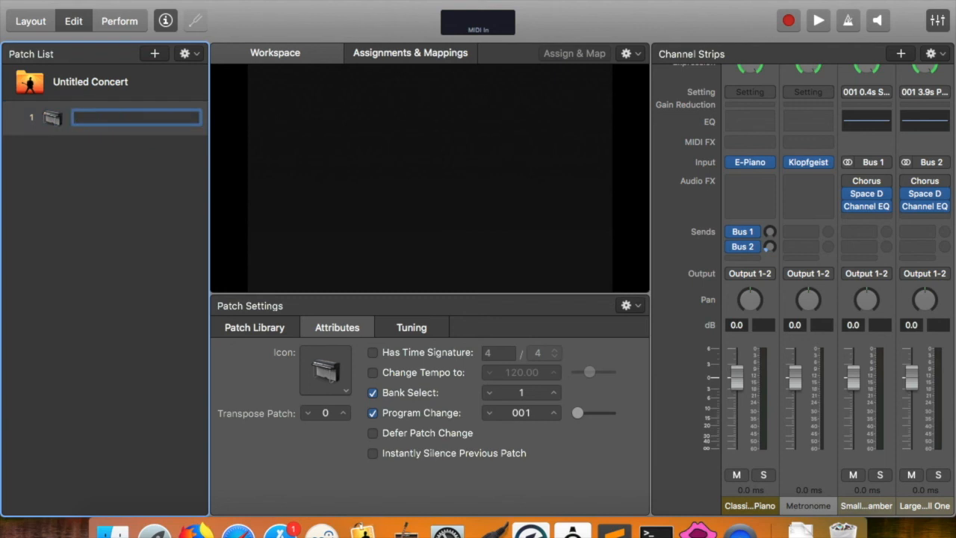
{"action": "left_click", "coordinate": [110, 155]}
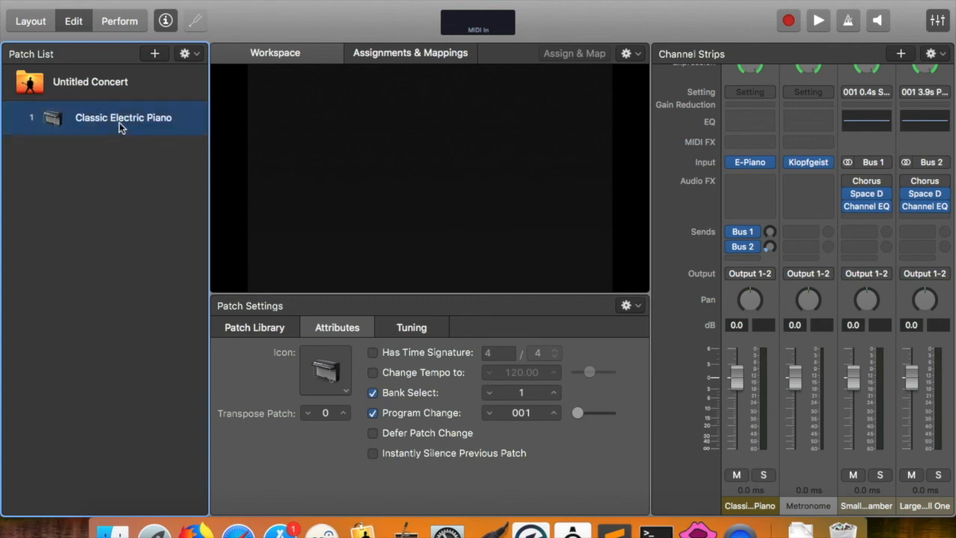
{"action": "key", "text": "BackSpace"}
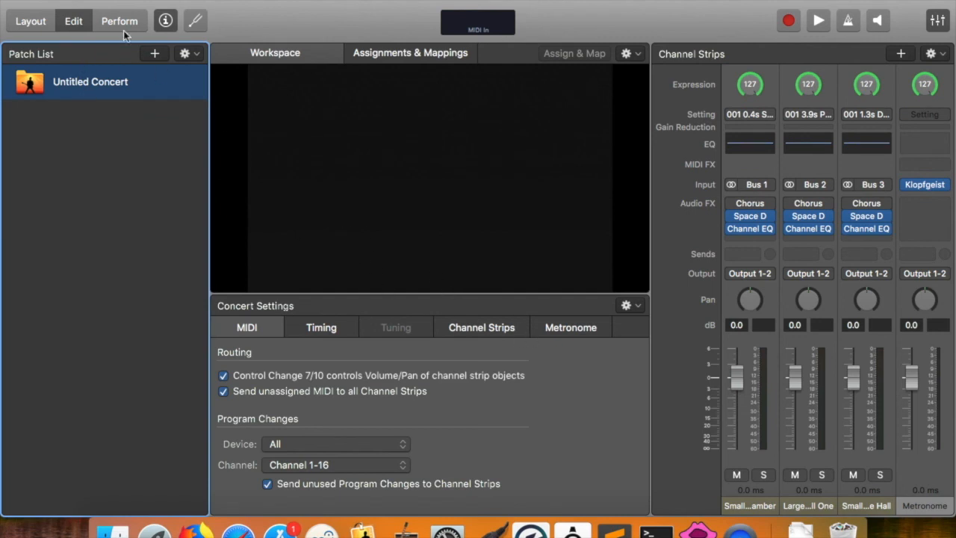
Switch to Layout mode and open the MIDI Message Monitor to check the incoming pad messages
{"action": "left_click", "coordinate": [42, 21]}
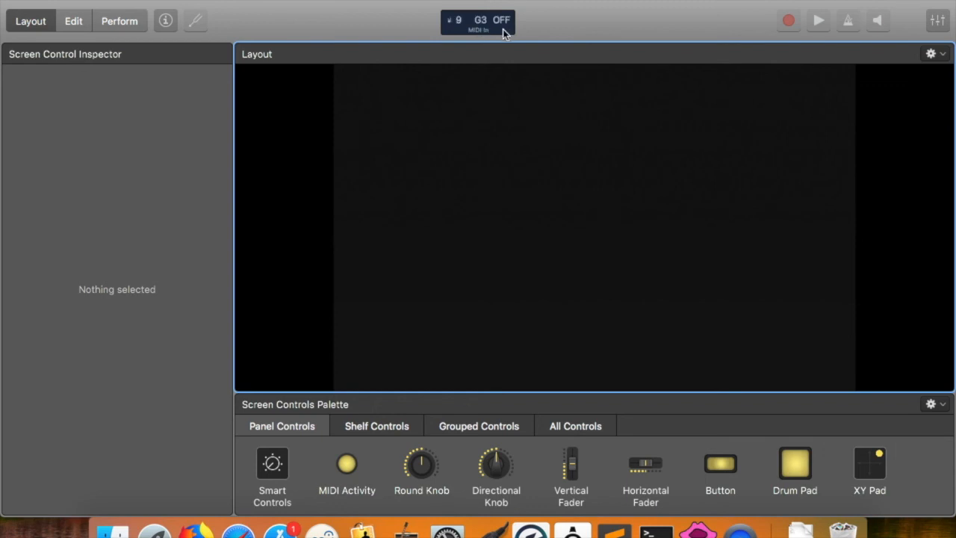
{"action": "left_click", "coordinate": [238, 1]}
{"action": "mouse_move", "coordinate": [281, 1]}
{"action": "left_click", "coordinate": [288, 0]}
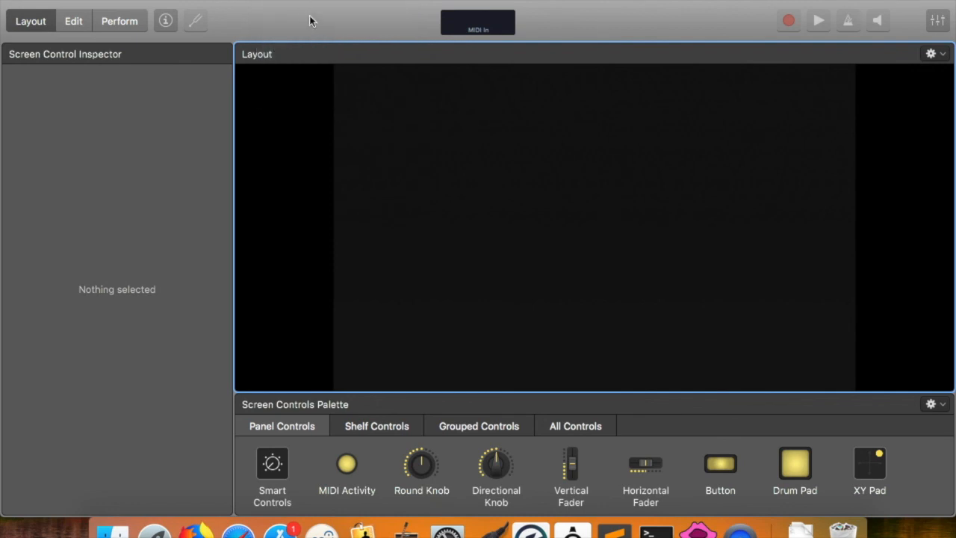
{"action": "left_click", "coordinate": [288, 1]}
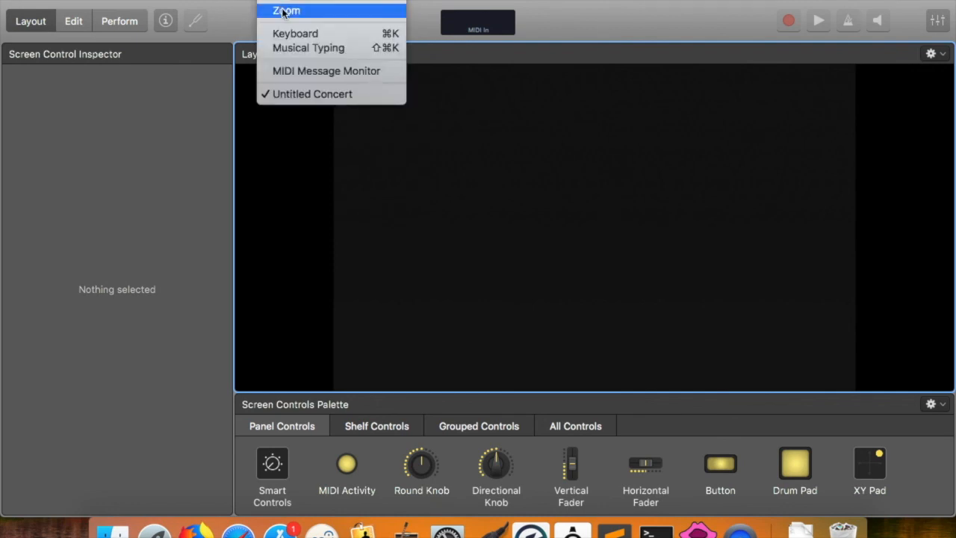
{"action": "left_click", "coordinate": [303, 72]}
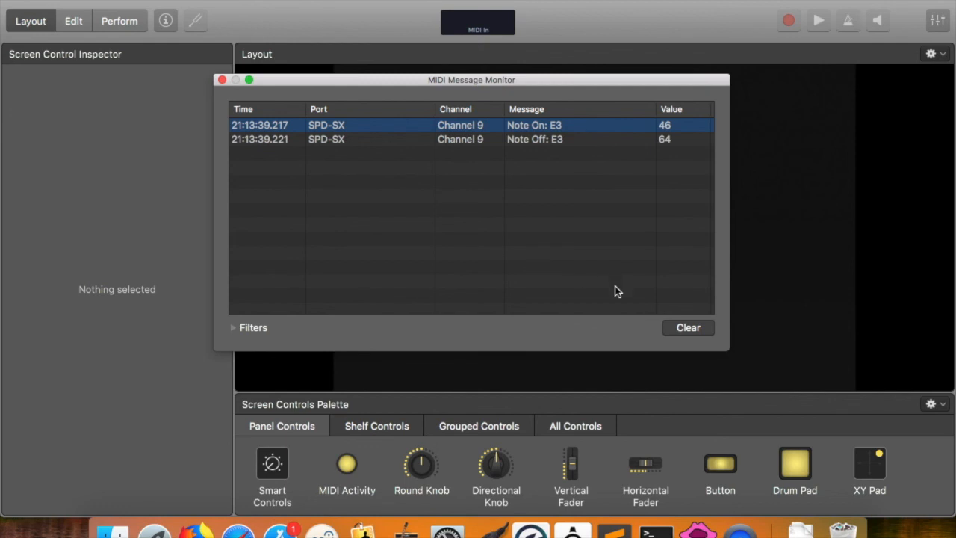
Expand the message filters in the MIDI Message Monitor and clear the logged messages, closing the monitor when done
{"action": "left_click", "coordinate": [232, 327]}
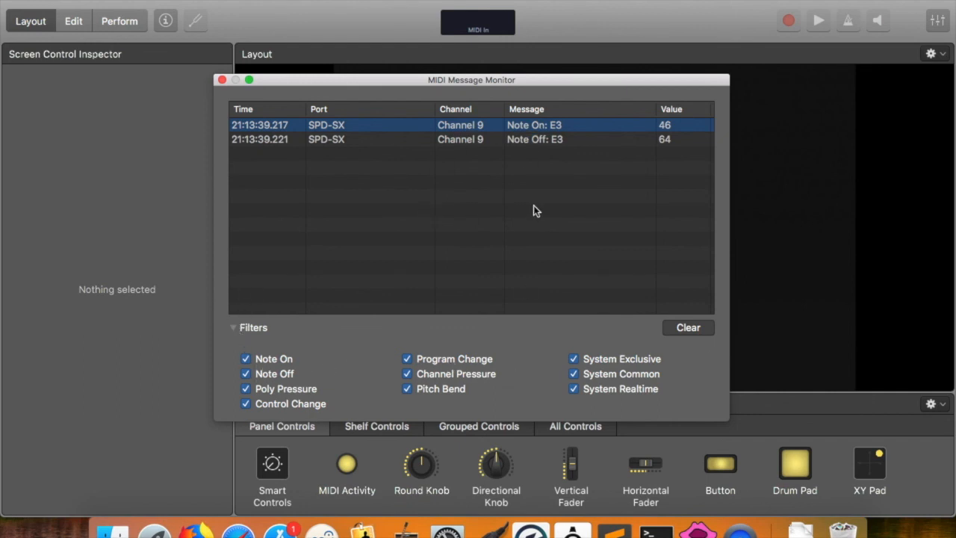
{"action": "left_click", "coordinate": [688, 328]}
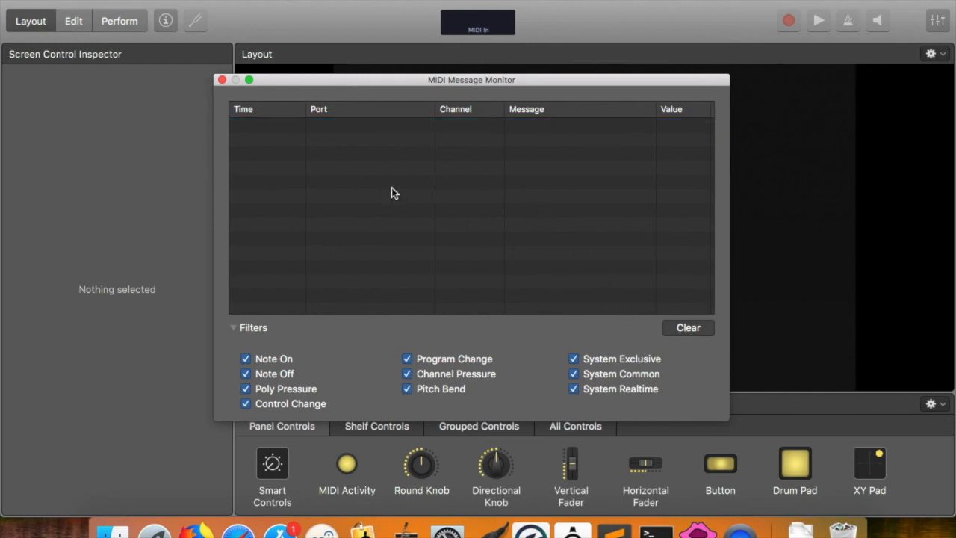
{"action": "left_click", "coordinate": [222, 81]}
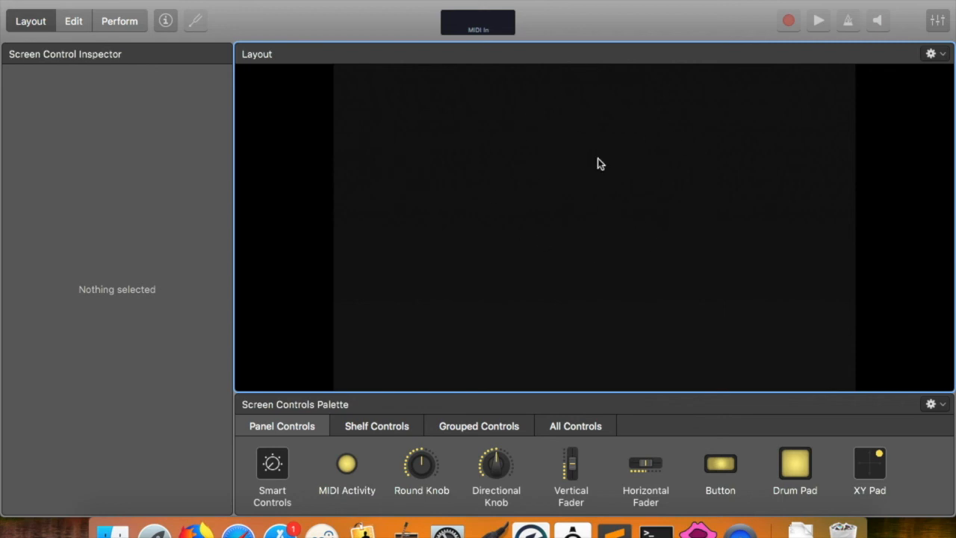
{"action": "left_click", "coordinate": [72, 21]}
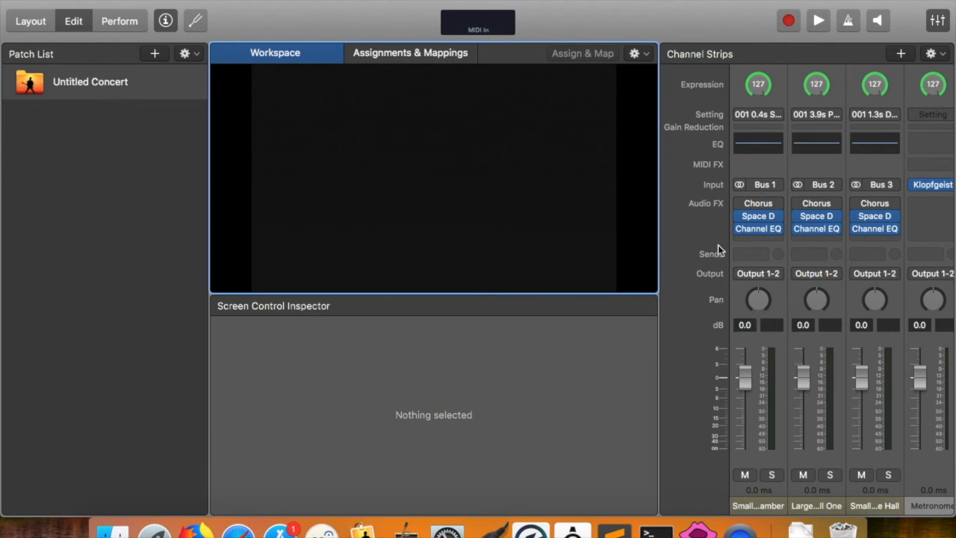
{"action": "left_click", "coordinate": [20, 26]}
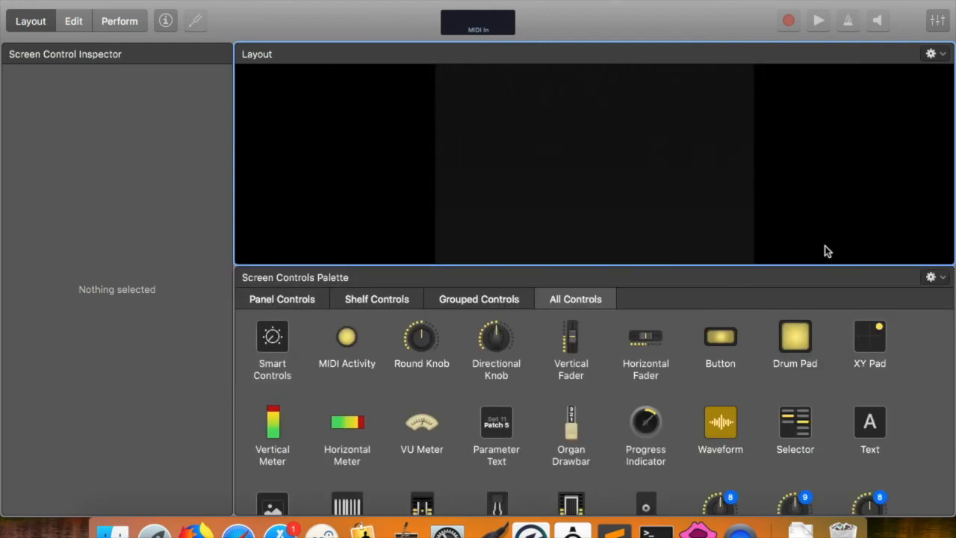
Add a Drum Pad control to the upper part of the layout and assign it to the SPD-SX, channel 10, note C3
{"action": "scroll", "coordinate": [887, 394], "scroll_direction": "up", "scroll_amount": 2}
{"action": "left_click_drag", "start_coordinate": [797, 345], "coordinate": [639, 109]}
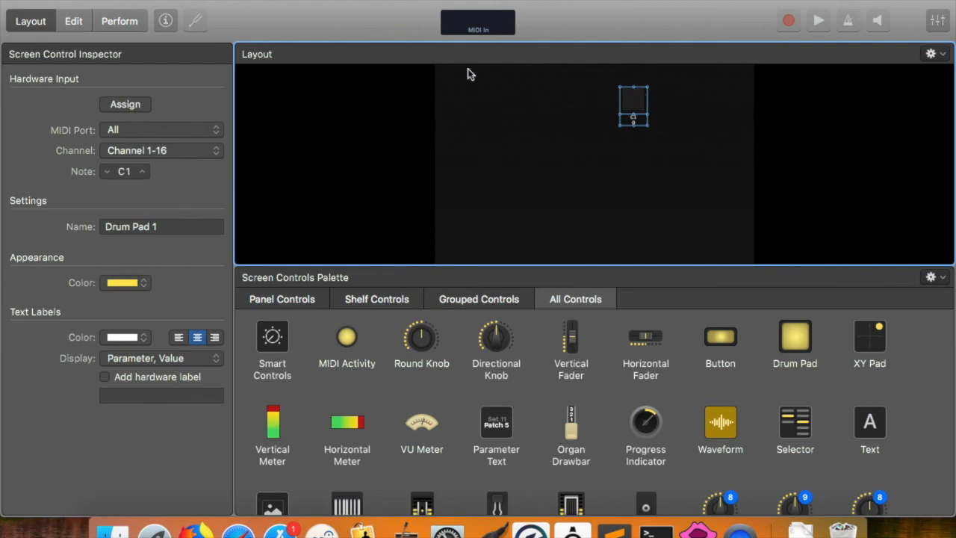
{"action": "left_click", "coordinate": [127, 104]}
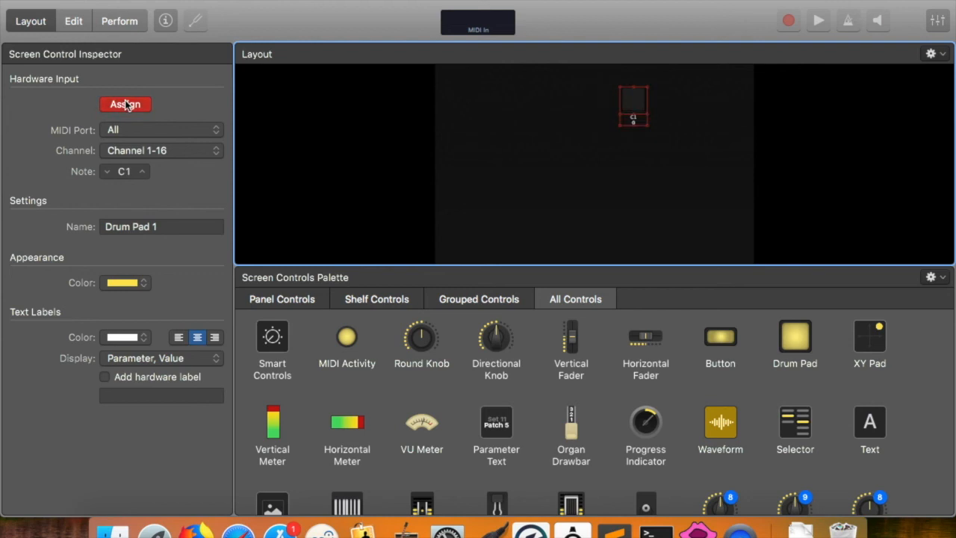
{"action": "left_click", "coordinate": [139, 104]}
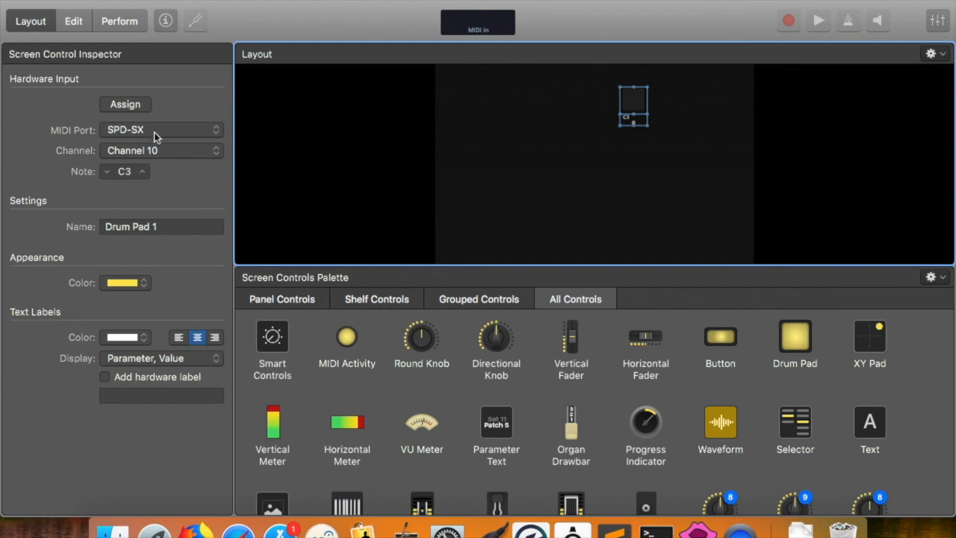
{"action": "left_click", "coordinate": [155, 131]}
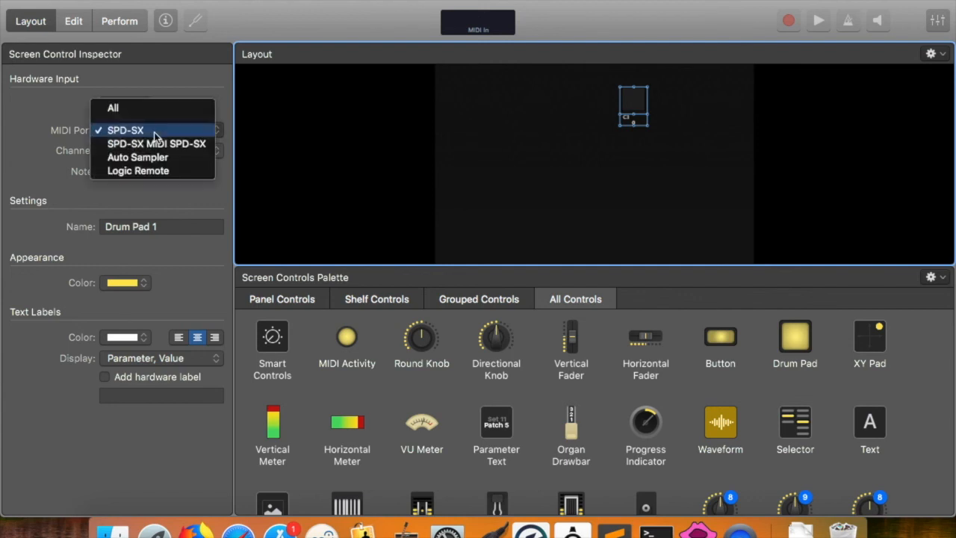
{"action": "left_click", "coordinate": [175, 92]}
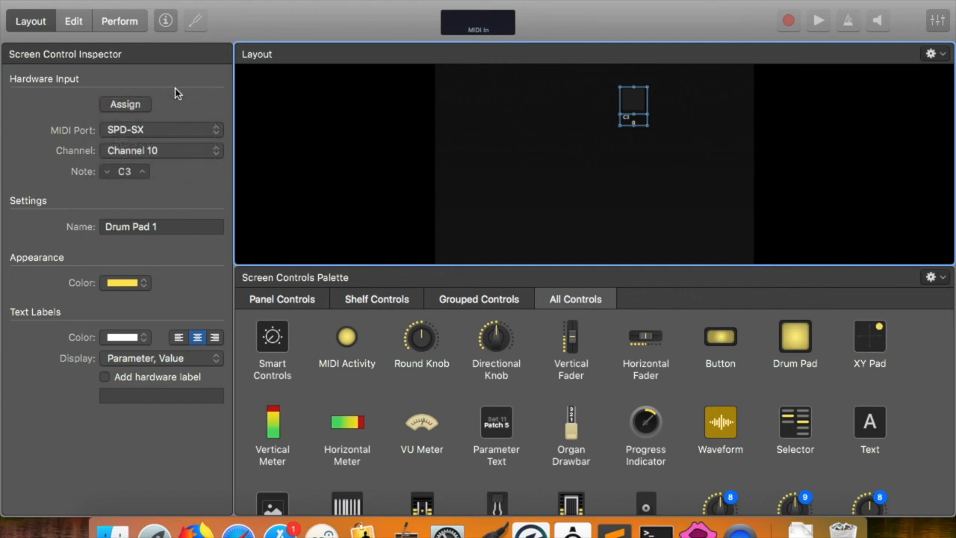
{"action": "left_click", "coordinate": [160, 152]}
{"action": "left_click", "coordinate": [76, 159]}
Rename the drum pad control as SPD-SX 1
{"action": "left_click", "coordinate": [166, 227]}
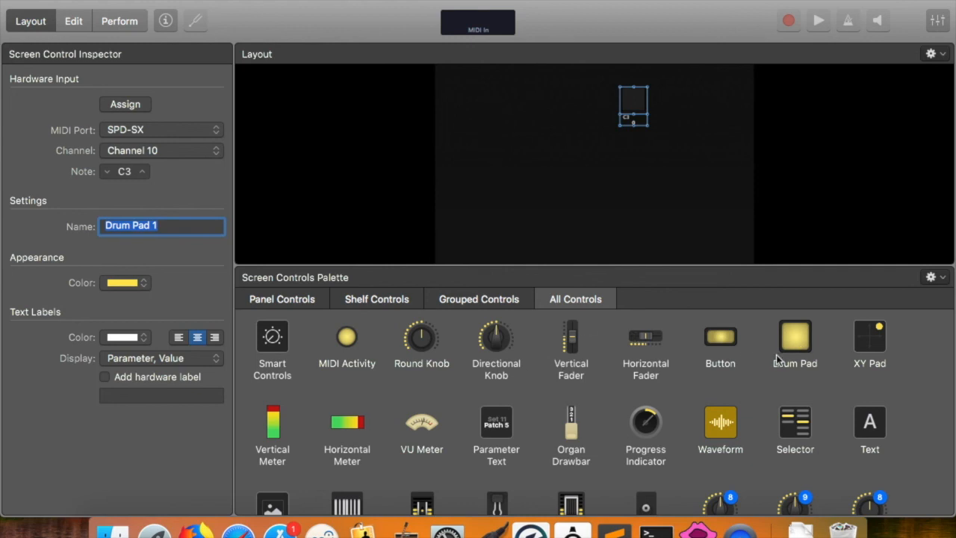
{"action": "left_click", "coordinate": [168, 226]}
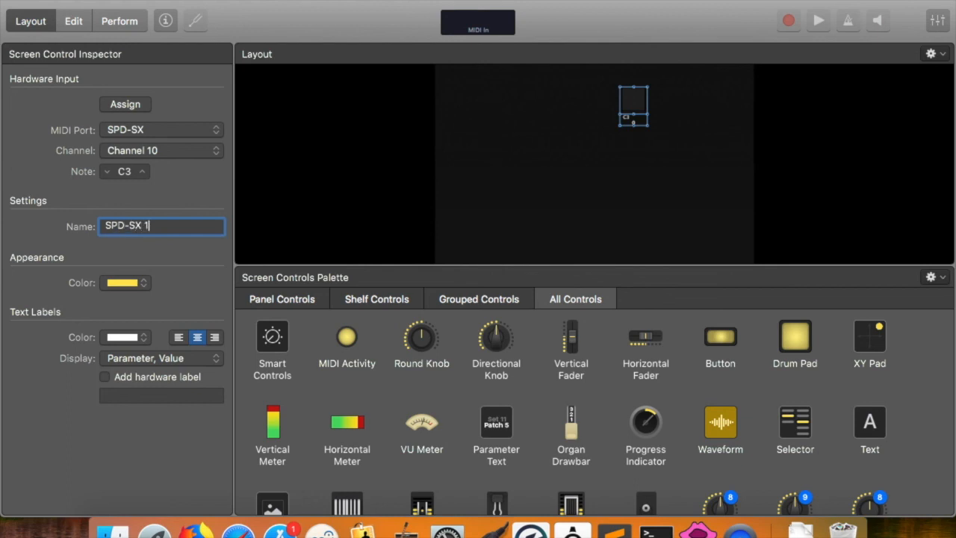
{"action": "left_click", "coordinate": [136, 257]}
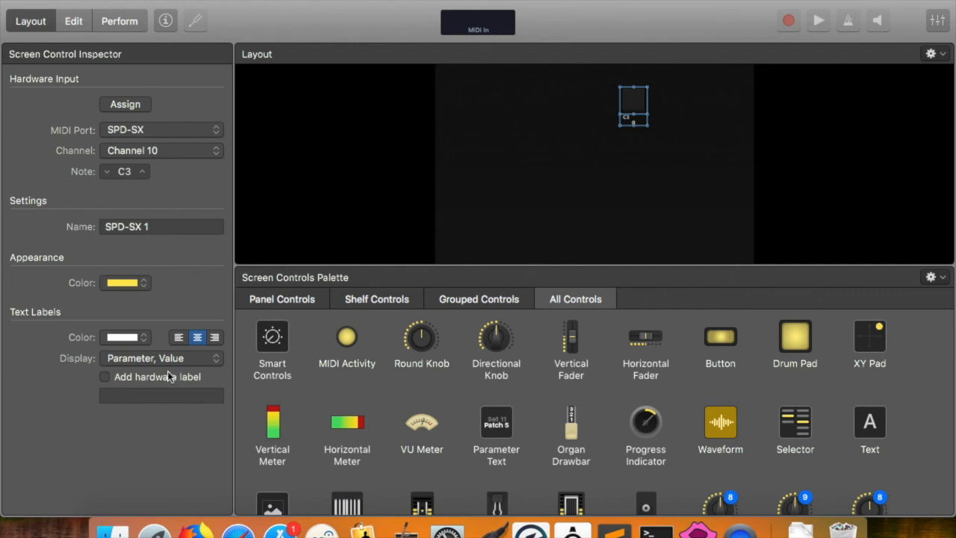
{"action": "left_click", "coordinate": [192, 364]}
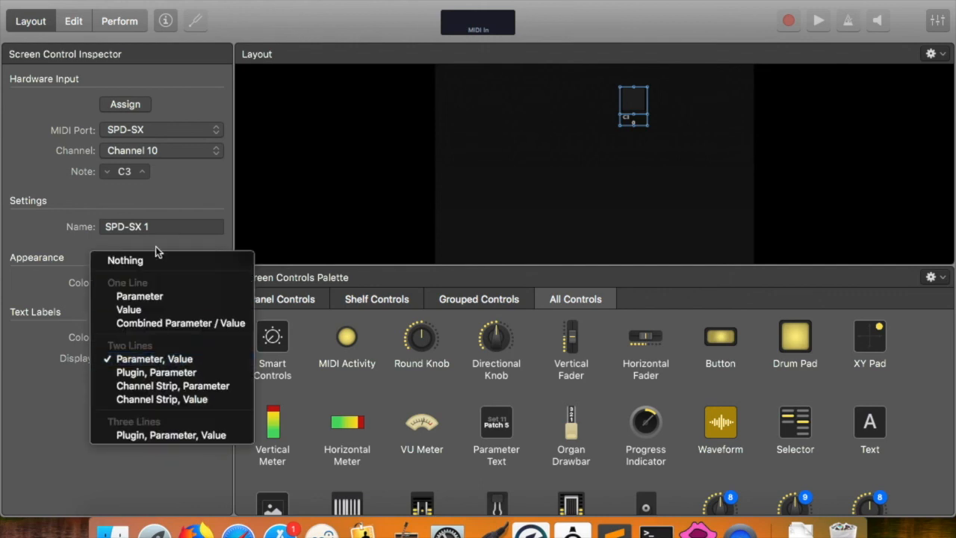
{"action": "left_click", "coordinate": [410, 210]}
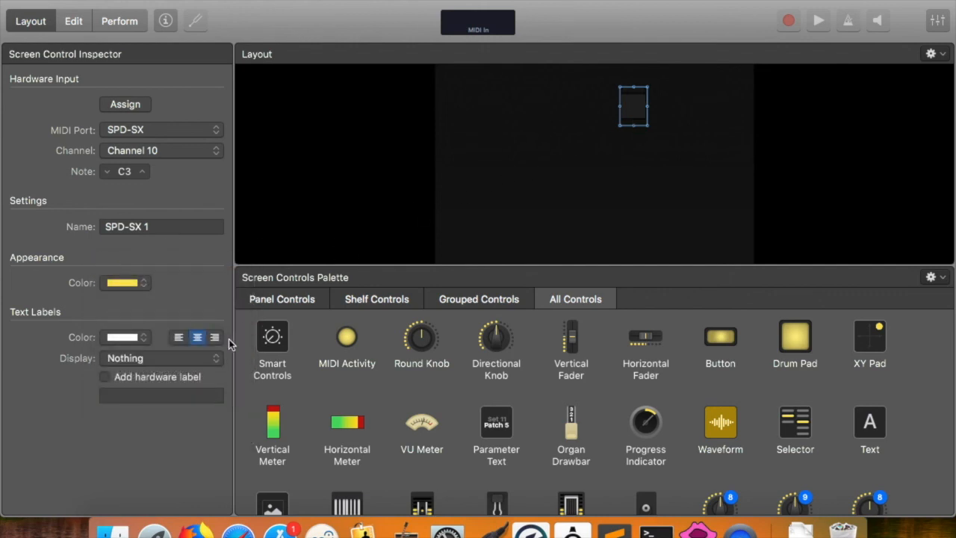
{"action": "left_click", "coordinate": [213, 361]}
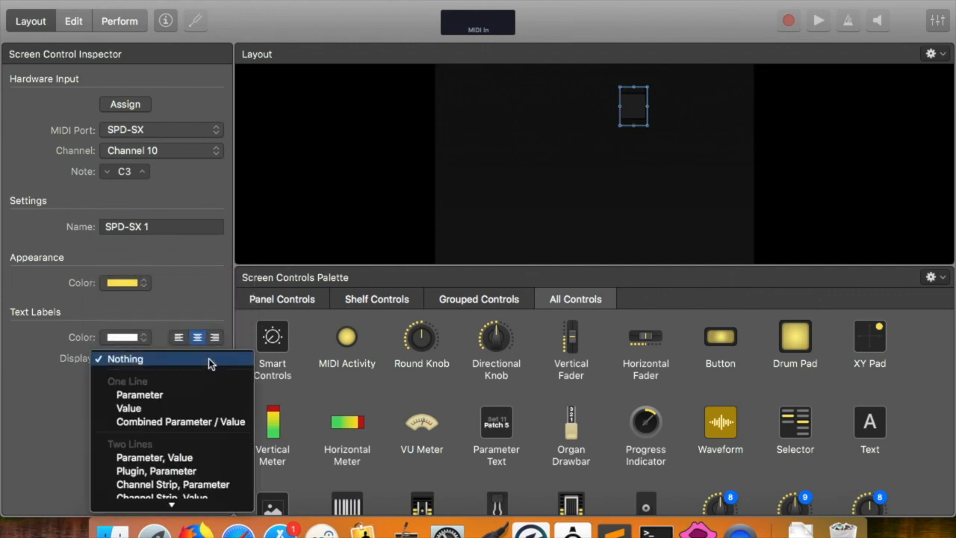
{"action": "left_click", "coordinate": [163, 459]}
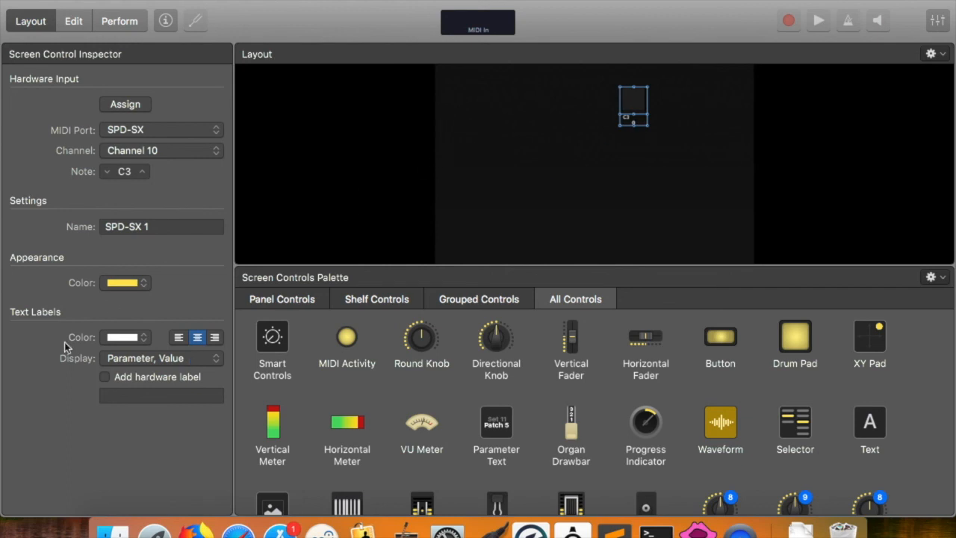
Set the drum pad's text label display to Nothing
{"action": "left_click", "coordinate": [173, 359]}
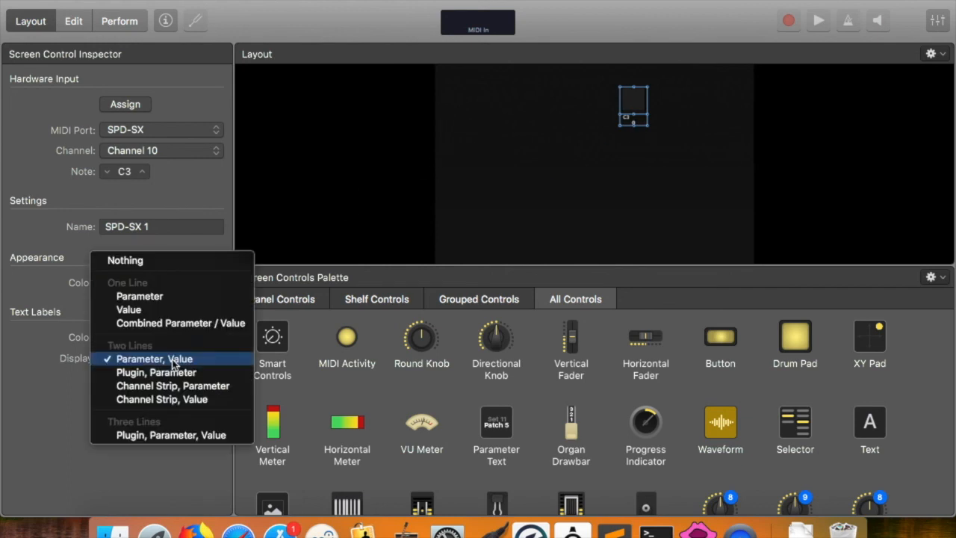
{"action": "left_click", "coordinate": [147, 261]}
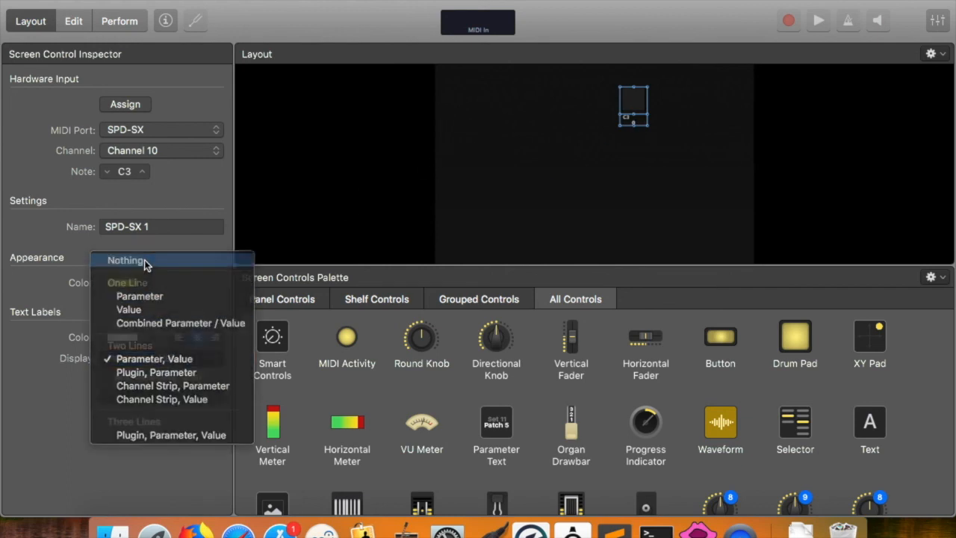
{"action": "left_click", "coordinate": [623, 195]}
Shrink the controls palette to enlarge the layout area, and place a Text control centred over the drum pad
{"action": "scroll", "coordinate": [451, 444], "scroll_direction": "down", "scroll_amount": 2}
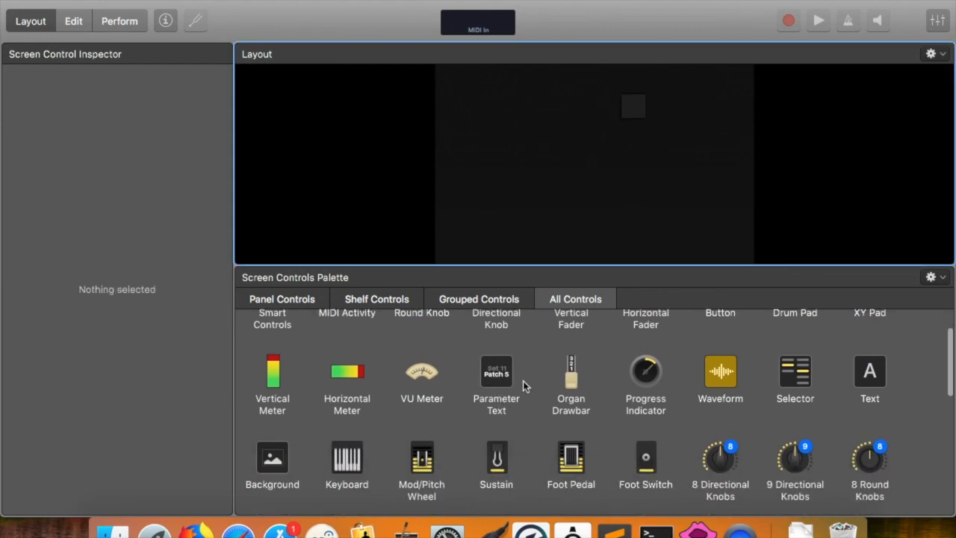
{"action": "scroll", "coordinate": [523, 384], "scroll_direction": "up", "scroll_amount": 2}
{"action": "left_click", "coordinate": [871, 422]}
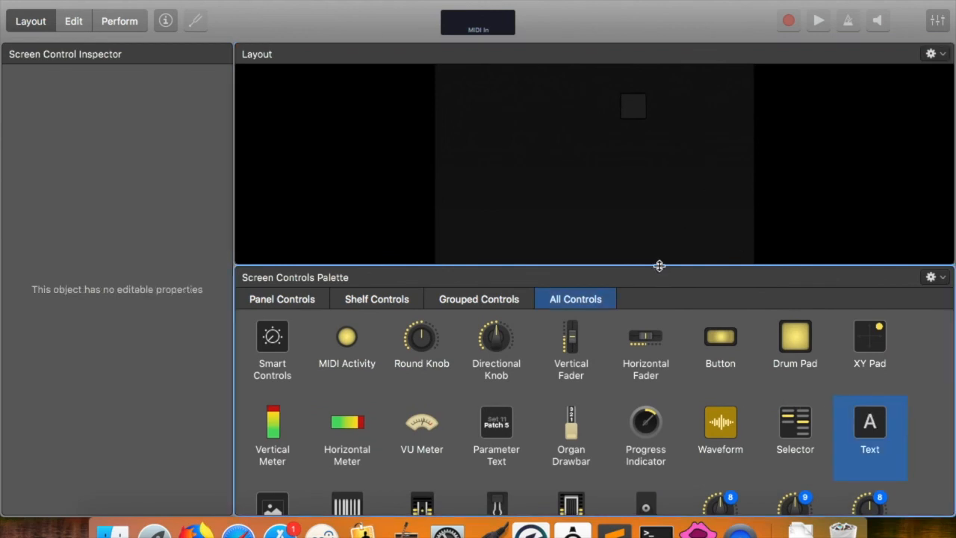
{"action": "left_click_drag", "start_coordinate": [659, 264], "coordinate": [620, 454]}
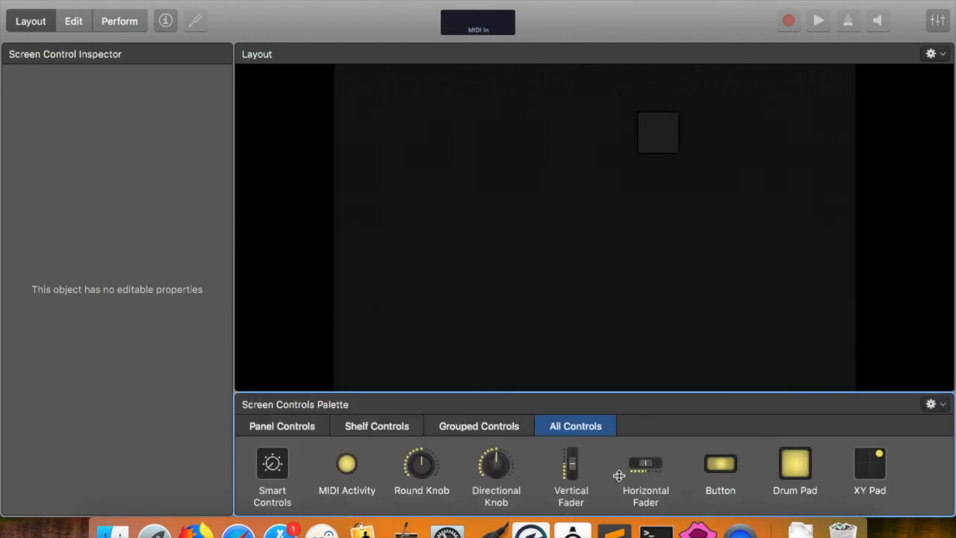
{"action": "scroll", "coordinate": [777, 493], "scroll_direction": "down", "scroll_amount": 3}
{"action": "left_click_drag", "start_coordinate": [885, 464], "coordinate": [660, 135]}
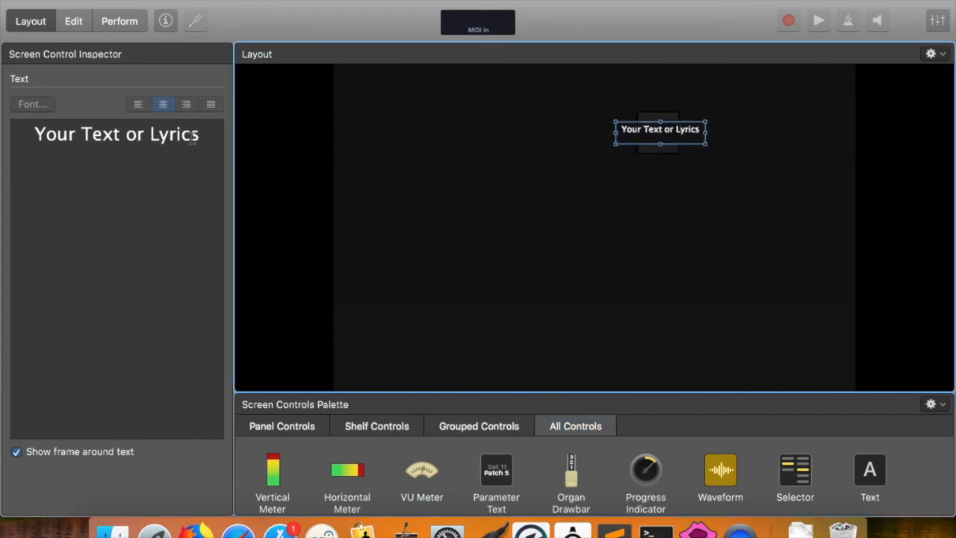
Replace the Text control's placeholder text with an asterisk (*)
{"action": "left_click", "coordinate": [192, 137]}
{"action": "key", "text": "super+a"}
{"action": "key", "text": "BackSpace"}
{"action": "type", "text": "*"}
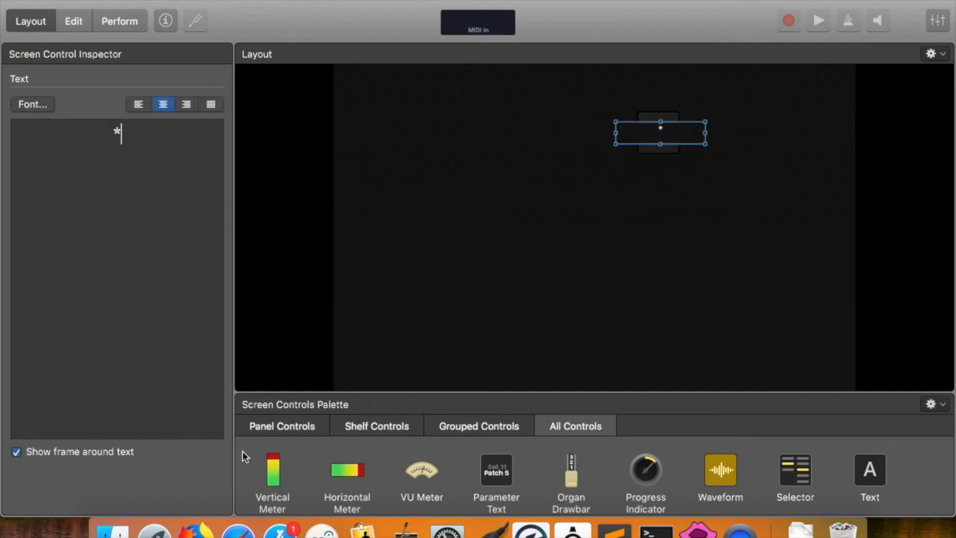
{"action": "left_click", "coordinate": [425, 316]}
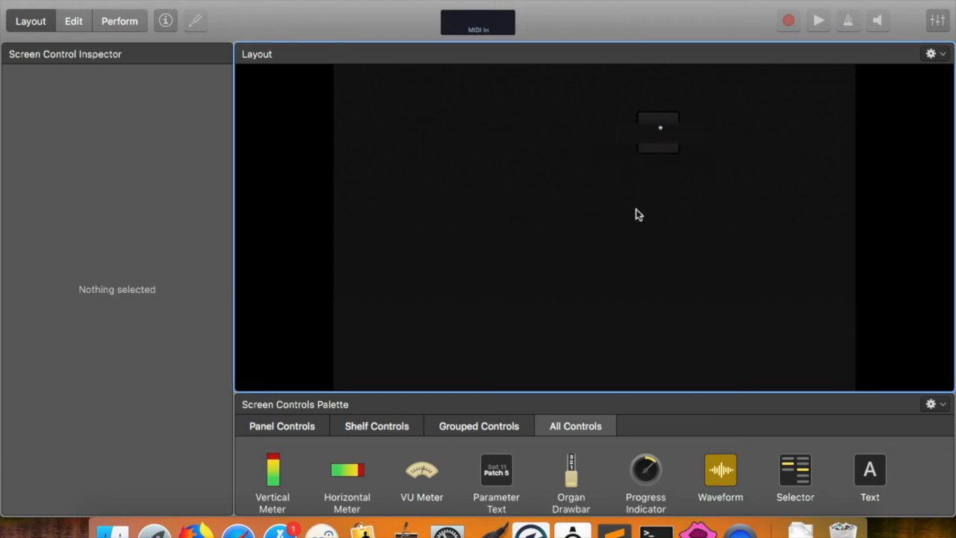
Turn off the frame around the asterisk text that overlays the drum pad
{"action": "left_click", "coordinate": [641, 127]}
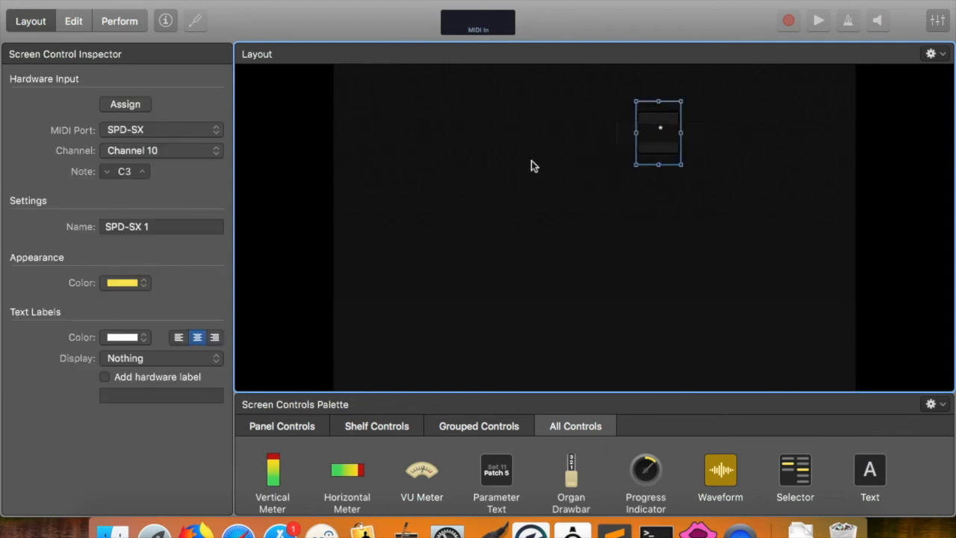
{"action": "left_click", "coordinate": [624, 132]}
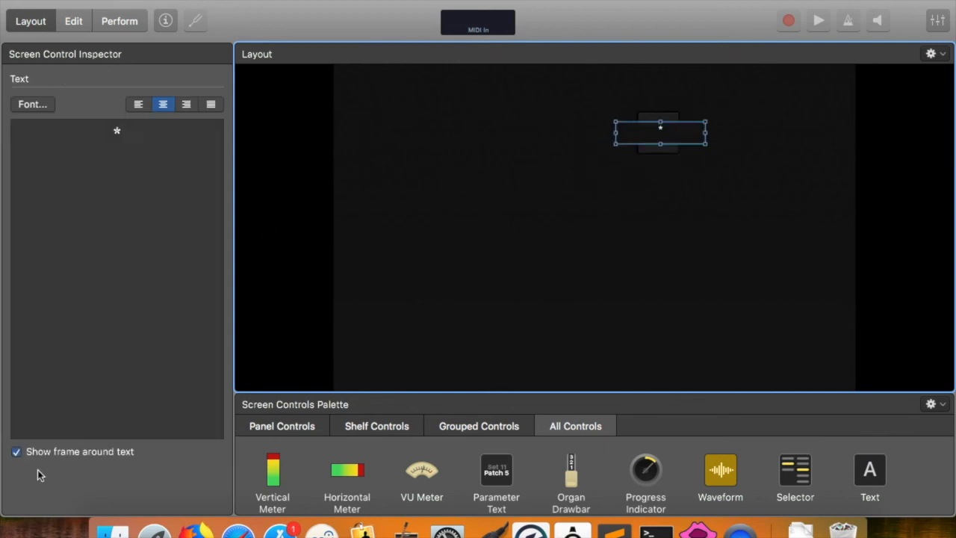
{"action": "left_click", "coordinate": [17, 453]}
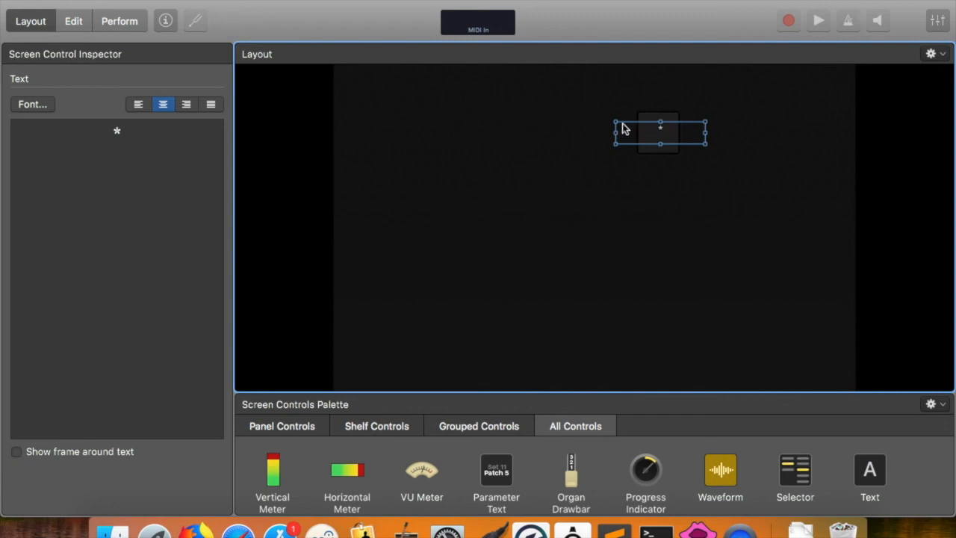
Narrow the asterisk text control from both sides so it extends only slightly beyond the drum pad's width
{"action": "left_click_drag", "start_coordinate": [616, 132], "coordinate": [632, 132]}
{"action": "left_click_drag", "start_coordinate": [705, 132], "coordinate": [669, 124]}
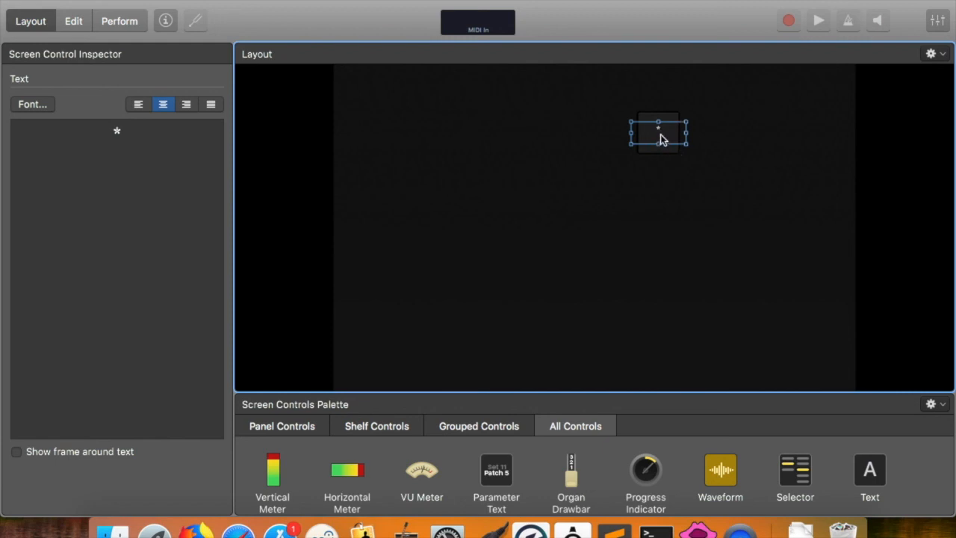
{"action": "left_click", "coordinate": [690, 171]}
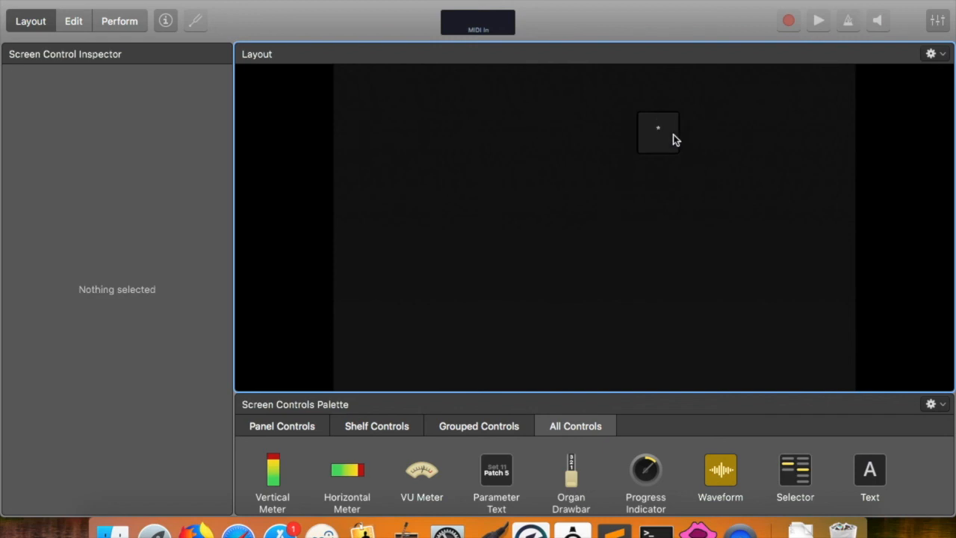
Check the overlap of the drum pad and its asterisk text by selecting each one in turn
{"action": "left_click", "coordinate": [673, 139]}
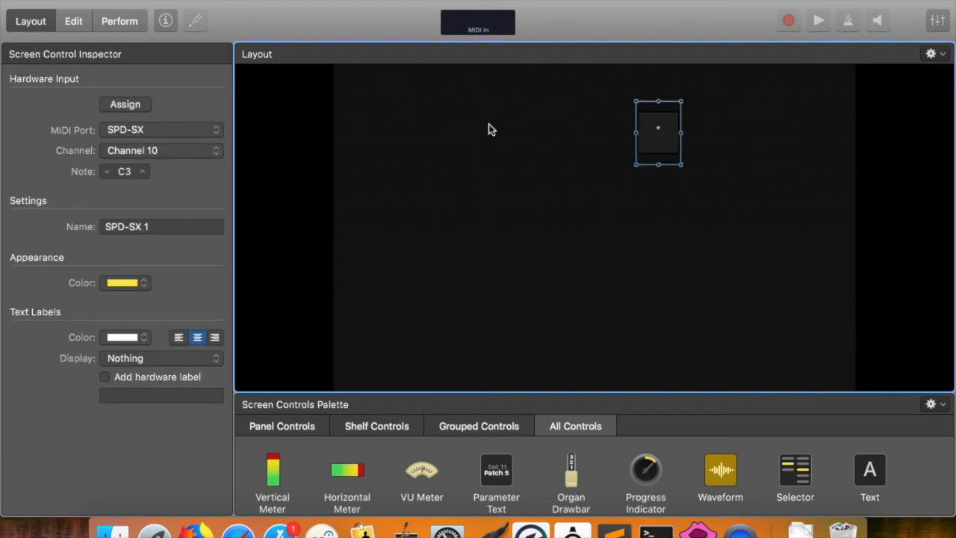
{"action": "left_click", "coordinate": [629, 136]}
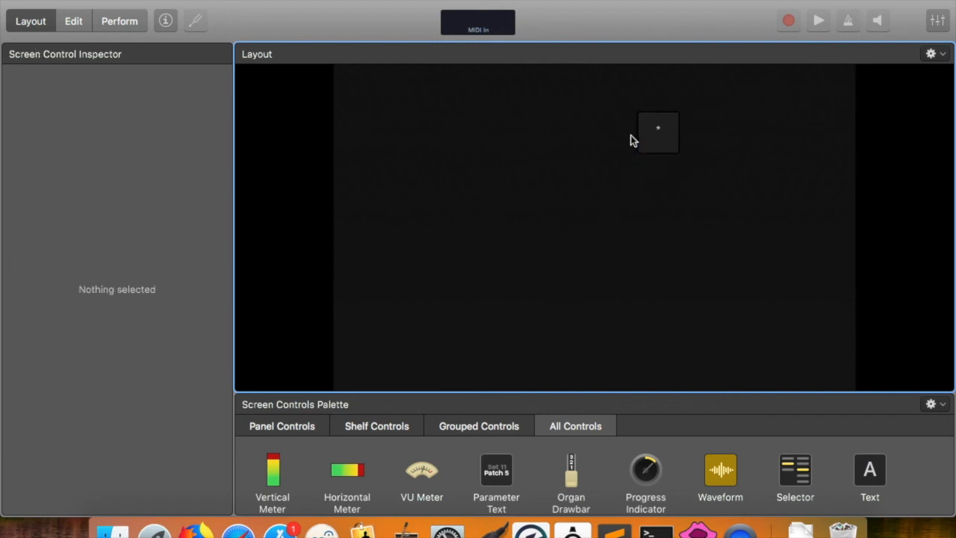
{"action": "left_click", "coordinate": [639, 135]}
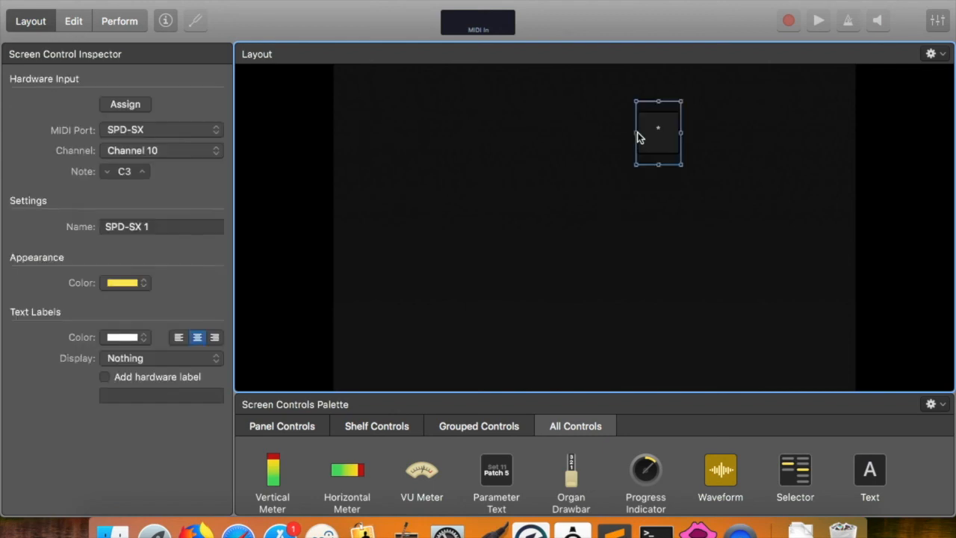
{"action": "left_click", "coordinate": [686, 133]}
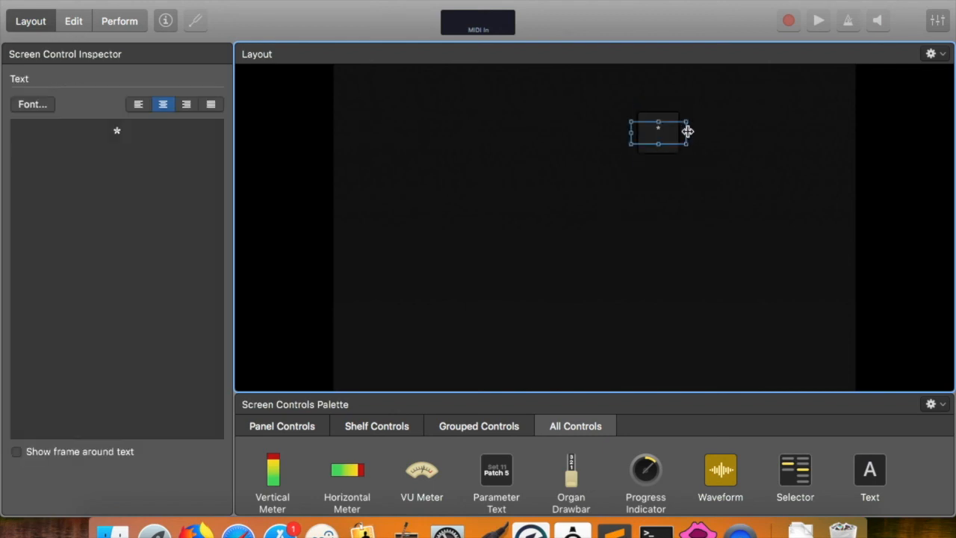
{"action": "left_click", "coordinate": [675, 121]}
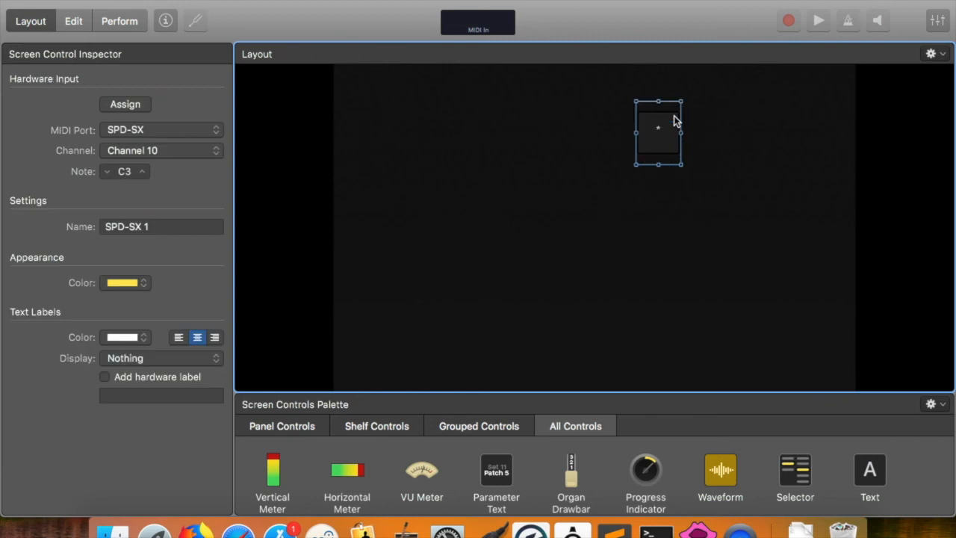
{"action": "left_click", "coordinate": [688, 133]}
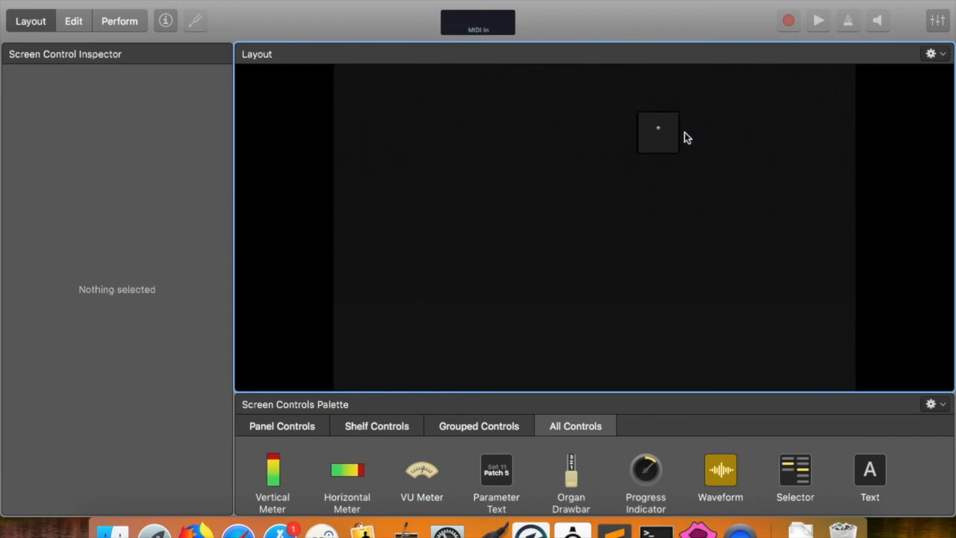
{"action": "left_click", "coordinate": [685, 132]}
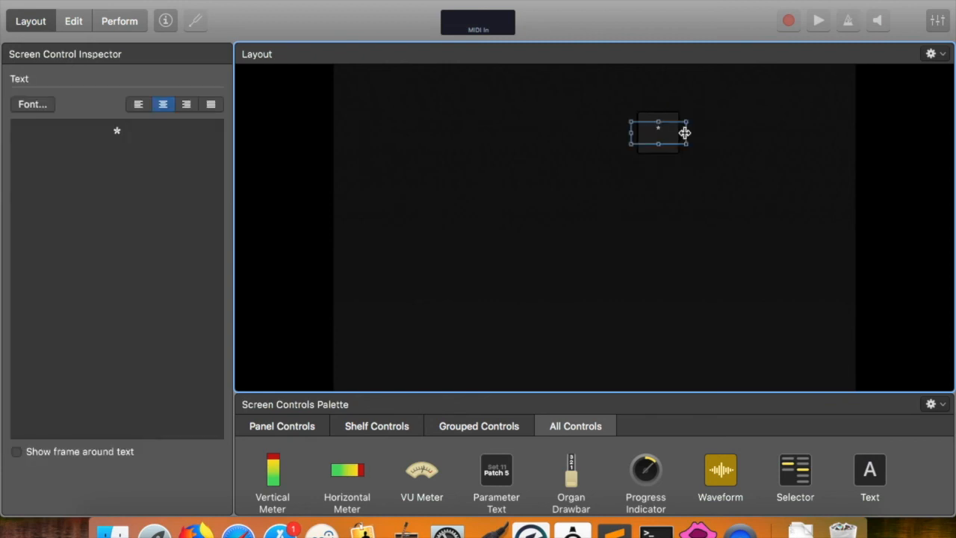
{"action": "left_click", "coordinate": [629, 211]}
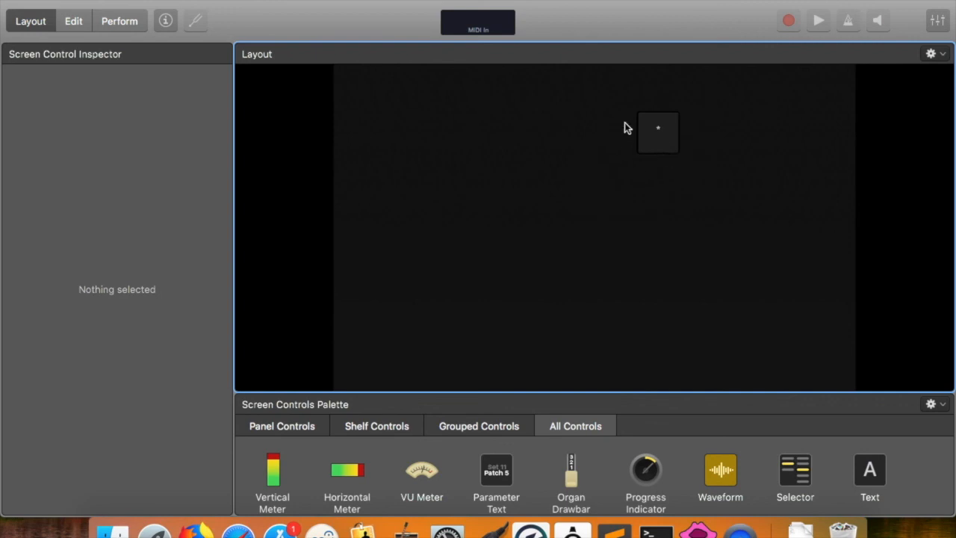
Duplicate the drum pad together with its asterisk text to build an evenly spaced 3 × 3 pad grid
{"action": "left_click_drag", "start_coordinate": [623, 104], "coordinate": [705, 185]}
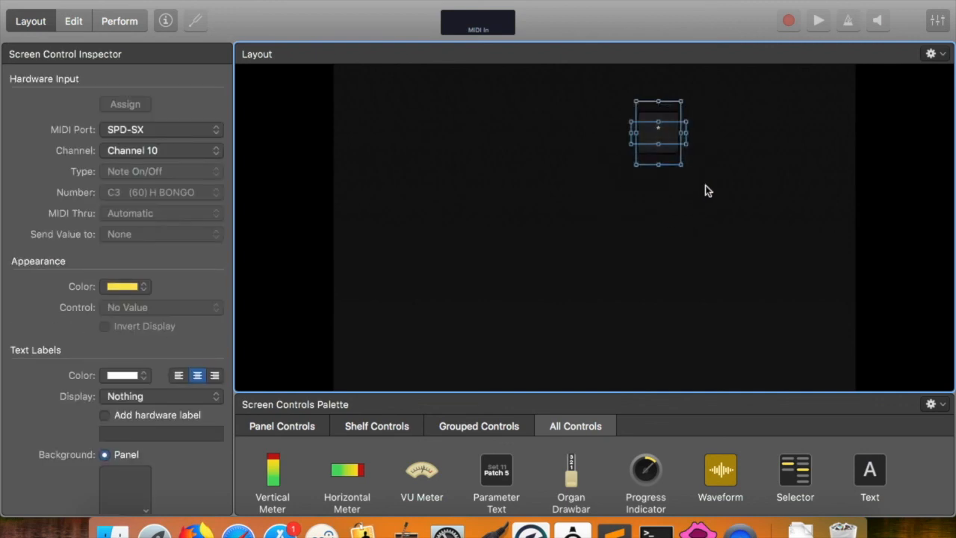
{"action": "key", "text": "super+v"}
{"action": "left_click_drag", "start_coordinate": [681, 111], "coordinate": [735, 103]}
{"action": "left_click", "coordinate": [751, 201]}
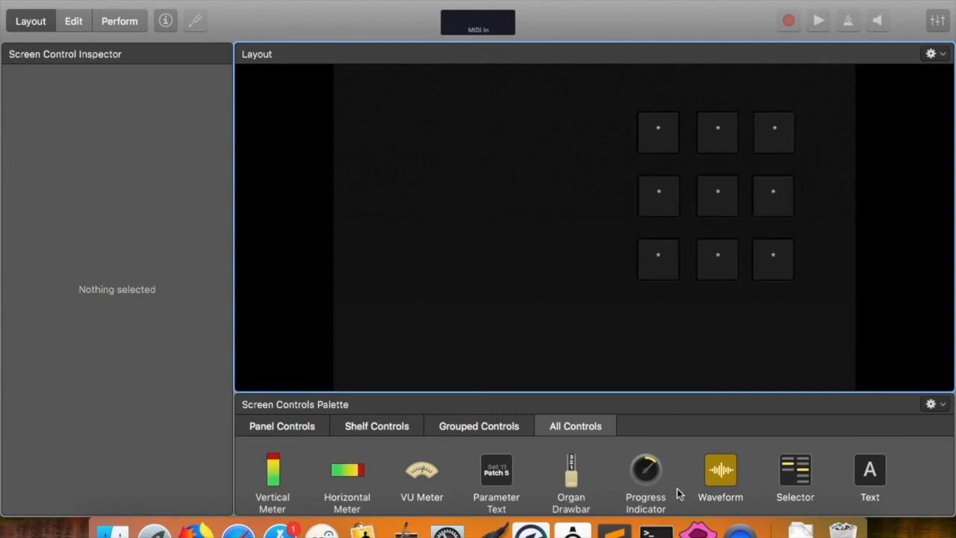
Enlarge the controls palette and place a Background control over the upper-left corner of the pad grid
{"action": "scroll", "coordinate": [677, 488], "scroll_direction": "down", "scroll_amount": 5}
{"action": "scroll", "coordinate": [677, 488], "scroll_direction": "down", "scroll_amount": 5}
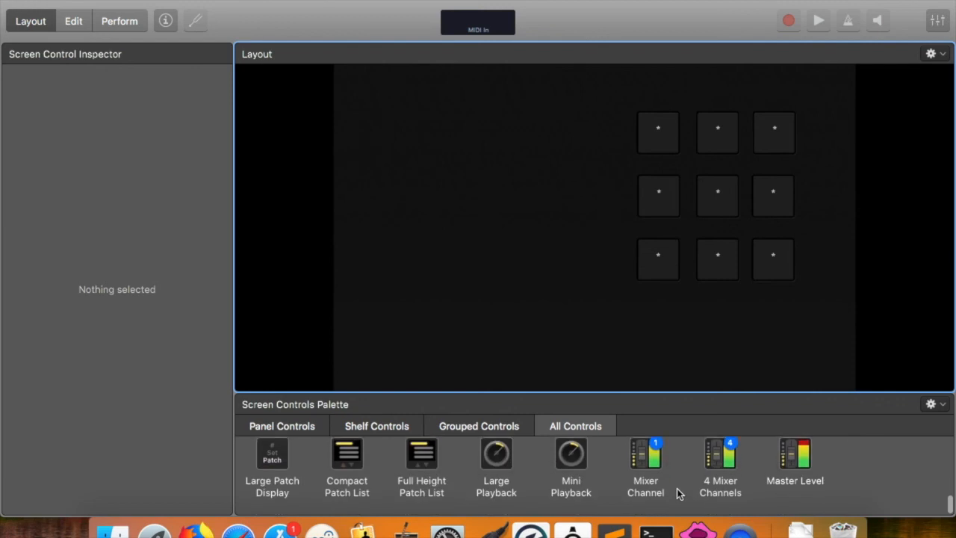
{"action": "scroll", "coordinate": [677, 489], "scroll_direction": "up", "scroll_amount": 10}
{"action": "scroll", "coordinate": [668, 451], "scroll_direction": "up", "scroll_amount": 5}
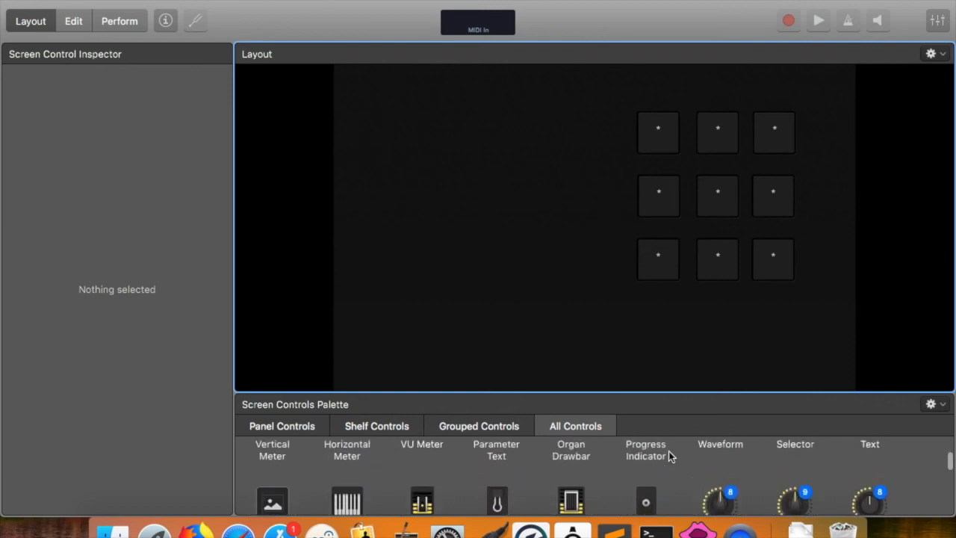
{"action": "left_click_drag", "start_coordinate": [651, 391], "coordinate": [649, 300]}
{"action": "scroll", "coordinate": [785, 403], "scroll_direction": "up", "scroll_amount": 2}
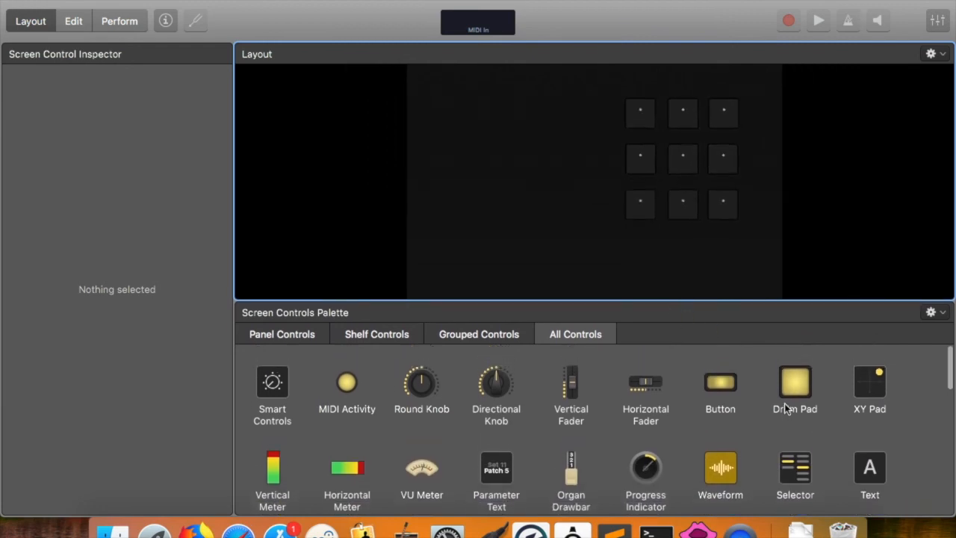
{"action": "scroll", "coordinate": [600, 436], "scroll_direction": "down", "scroll_amount": 3}
{"action": "scroll", "coordinate": [600, 431], "scroll_direction": "down", "scroll_amount": 5}
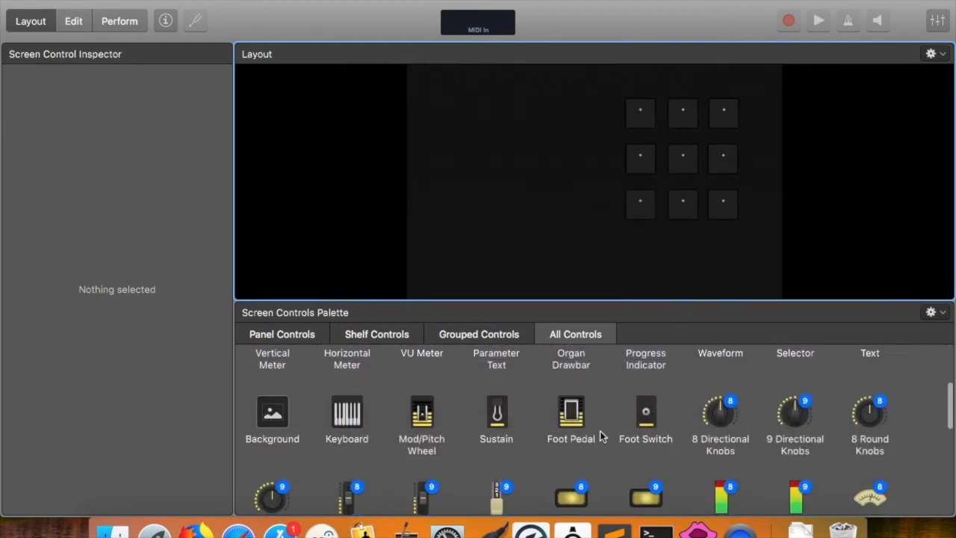
{"action": "left_click_drag", "start_coordinate": [270, 396], "coordinate": [631, 111]}
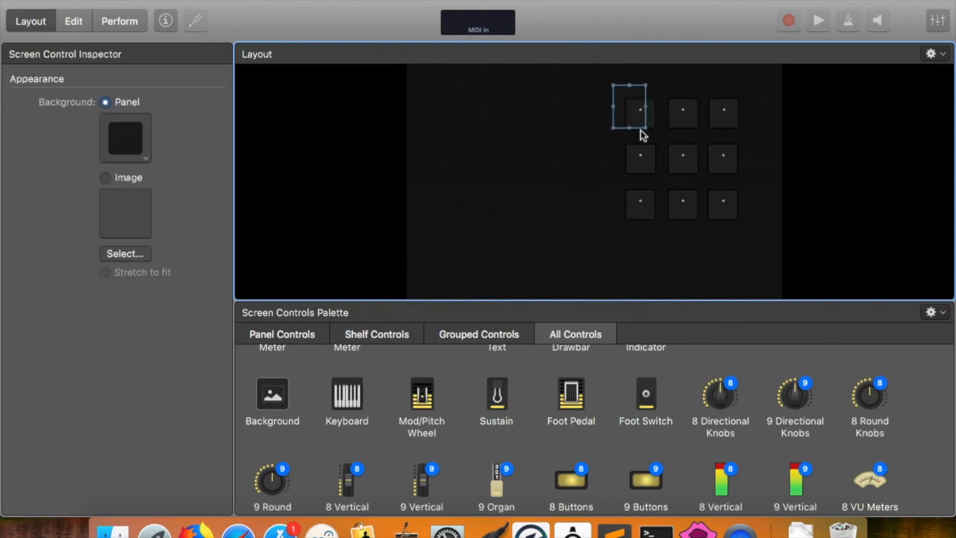
{"action": "left_click", "coordinate": [647, 130]}
{"action": "left_click_drag", "start_coordinate": [647, 130], "coordinate": [580, 110]}
{"action": "key", "text": "super+z"}
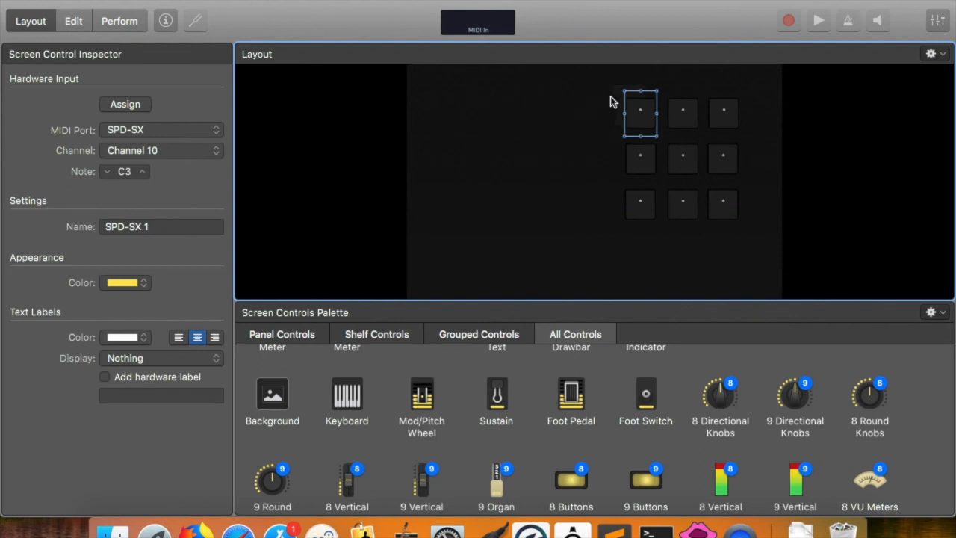
Stretch the background to surround all nine drum pads and give it the dark red panel finish
{"action": "left_click", "coordinate": [616, 103]}
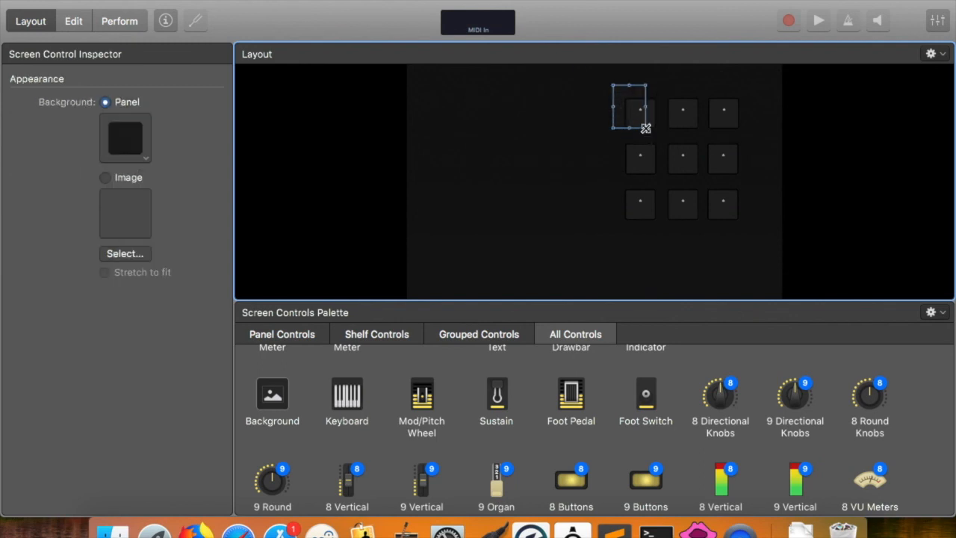
{"action": "left_click_drag", "start_coordinate": [646, 128], "coordinate": [752, 241]}
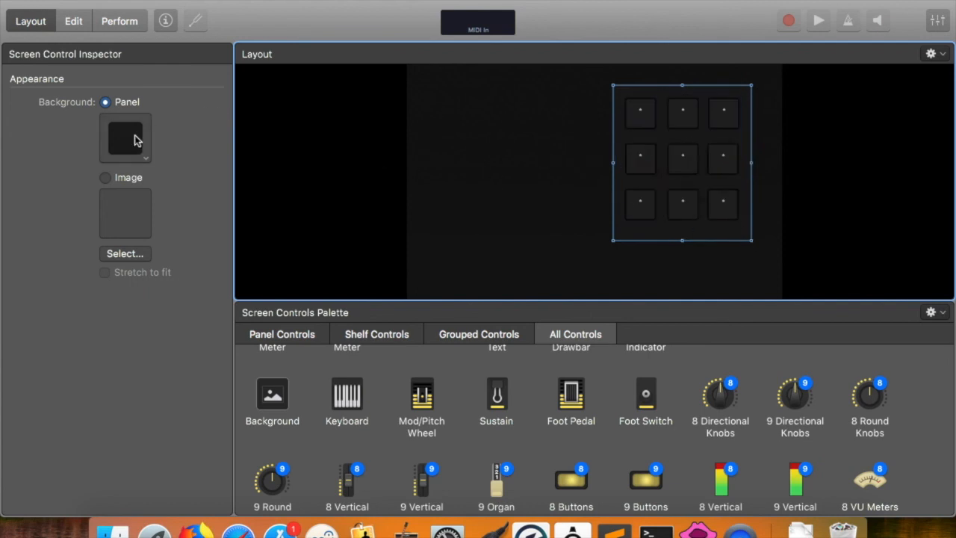
{"action": "left_click", "coordinate": [136, 141]}
{"action": "left_click", "coordinate": [314, 138]}
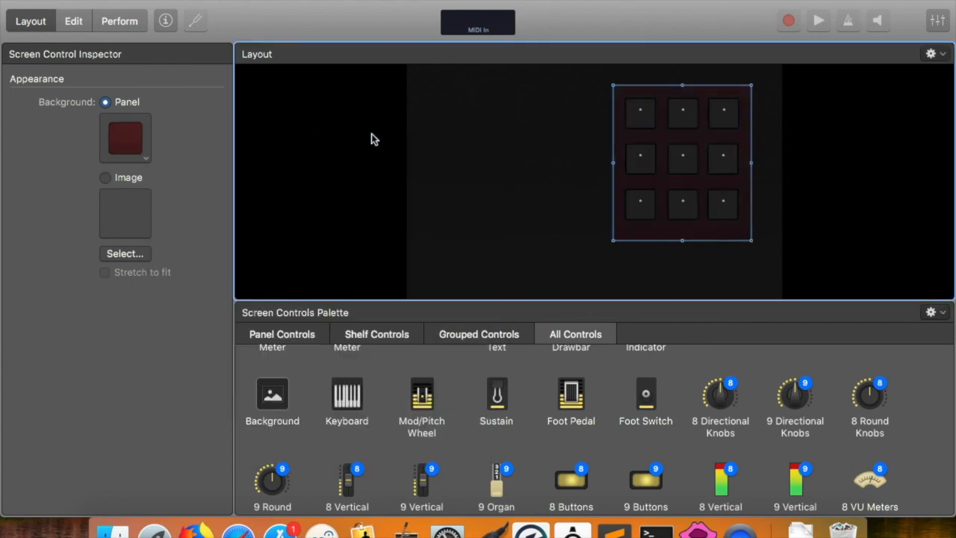
{"action": "left_click", "coordinate": [533, 166]}
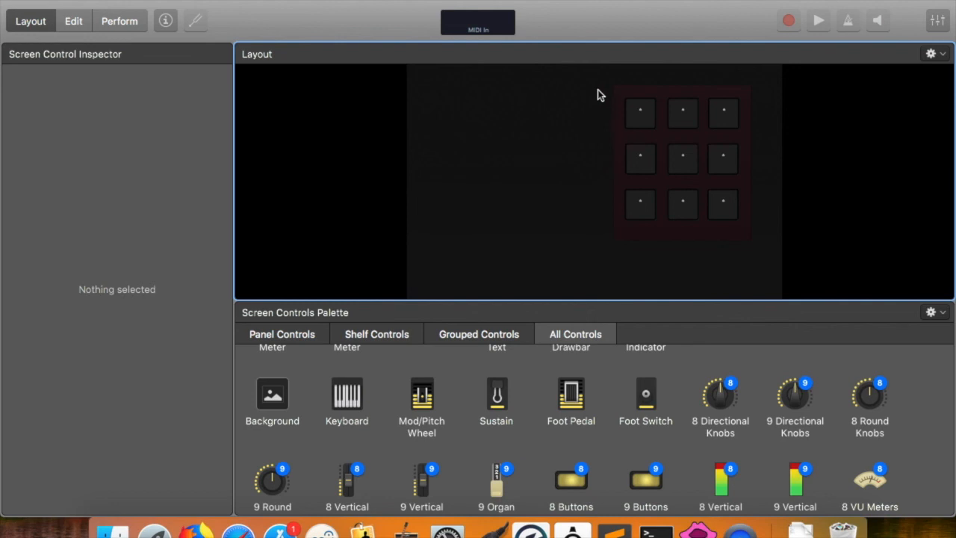
Group the red background with all nine drum pads and their asterisk texts
{"action": "left_click_drag", "start_coordinate": [604, 77], "coordinate": [772, 264]}
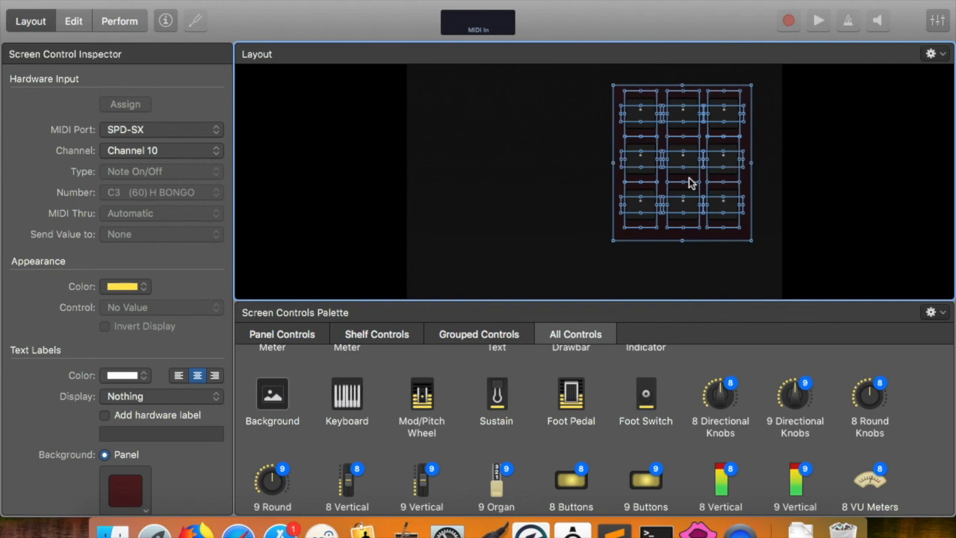
{"action": "right_click", "coordinate": [691, 183]}
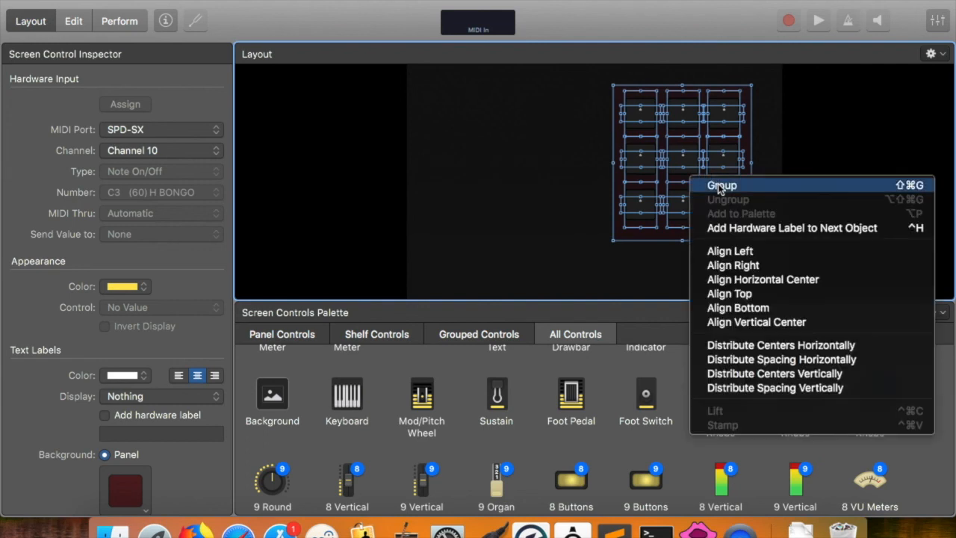
{"action": "left_click", "coordinate": [717, 185]}
{"action": "left_click", "coordinate": [560, 142]}
Move the grouped pad block closer to the upper-right corner of the layout
{"action": "mouse_move", "coordinate": [664, 143]}
{"action": "left_mouse_down"}
{"action": "mouse_move", "coordinate": [590, 121]}
{"action": "mouse_move", "coordinate": [668, 159]}
{"action": "mouse_move", "coordinate": [668, 137]}
{"action": "left_mouse_up"}
{"action": "left_click", "coordinate": [580, 133]}
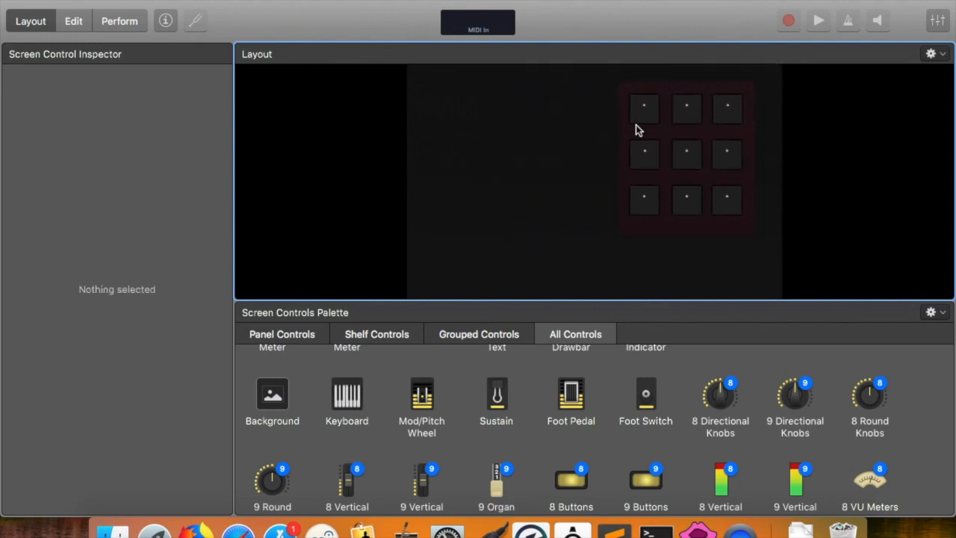
{"action": "left_click_drag", "start_coordinate": [671, 142], "coordinate": [683, 137]}
{"action": "left_click", "coordinate": [566, 151]}
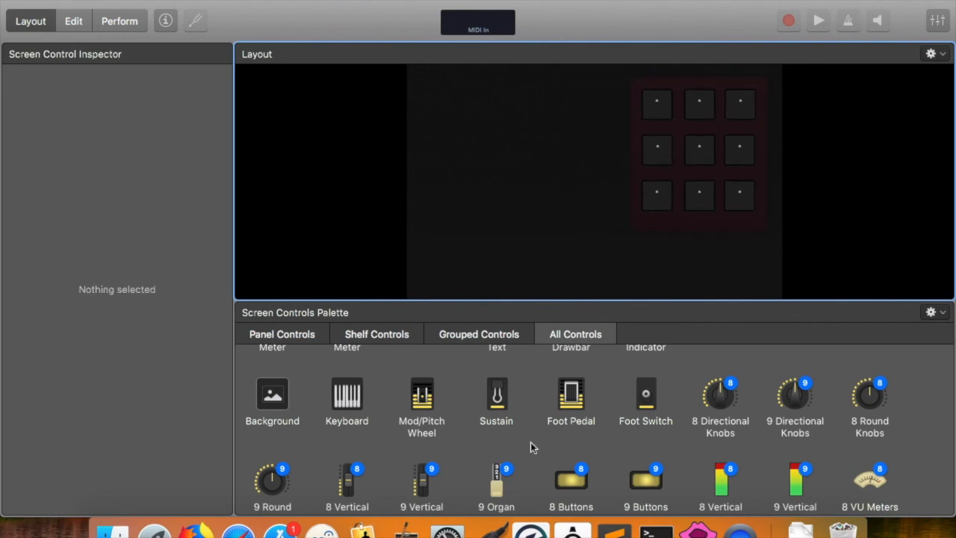
Place a Button control near the top of the layout, in the free area left of the pad group
{"action": "scroll", "coordinate": [530, 446], "scroll_direction": "down", "scroll_amount": 10}
{"action": "scroll", "coordinate": [530, 443], "scroll_direction": "up", "scroll_amount": 15}
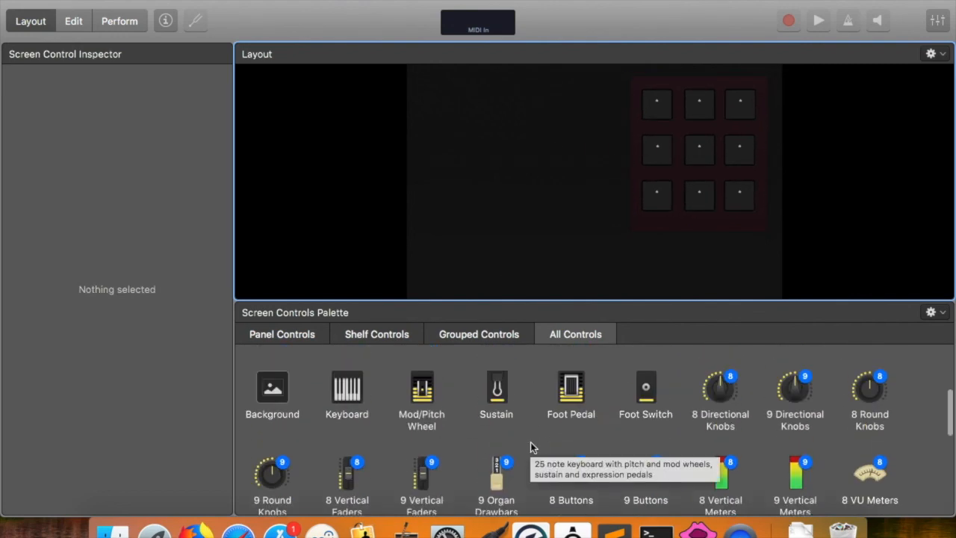
{"action": "mouse_move", "coordinate": [788, 377]}
{"action": "left_mouse_down"}
{"action": "mouse_move", "coordinate": [530, 150]}
{"action": "mouse_move", "coordinate": [535, 126]}
{"action": "mouse_move", "coordinate": [705, 307]}
{"action": "mouse_move", "coordinate": [795, 377]}
{"action": "left_mouse_up"}
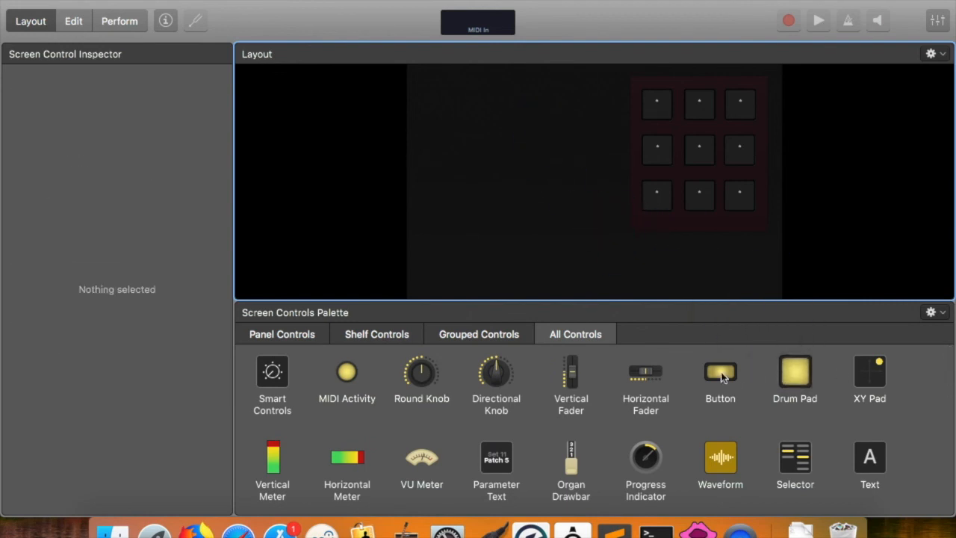
{"action": "left_click_drag", "start_coordinate": [709, 348], "coordinate": [527, 103]}
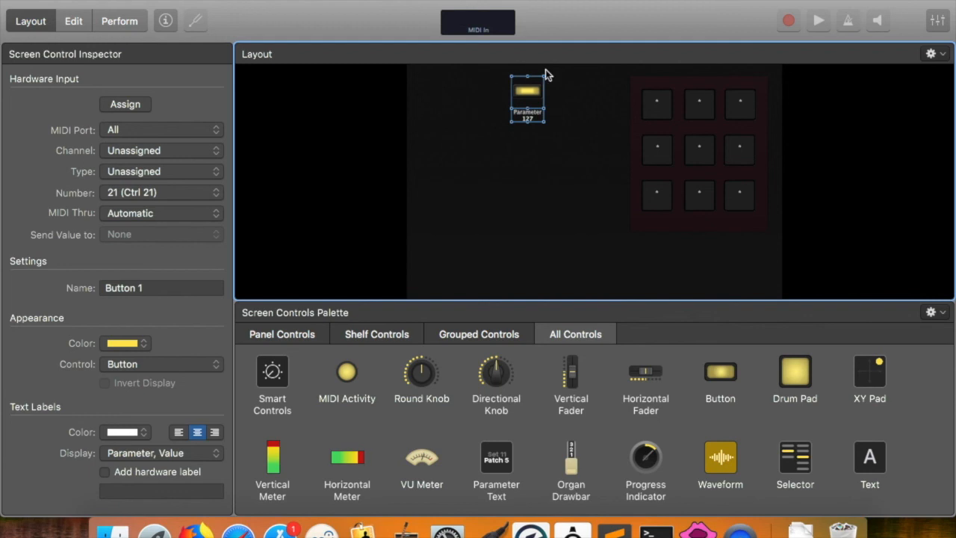
Map the new button to the Panic action in Edit mode, and return to Layout mode with nothing selected
{"action": "left_click", "coordinate": [72, 23]}
{"action": "left_click", "coordinate": [108, 85]}
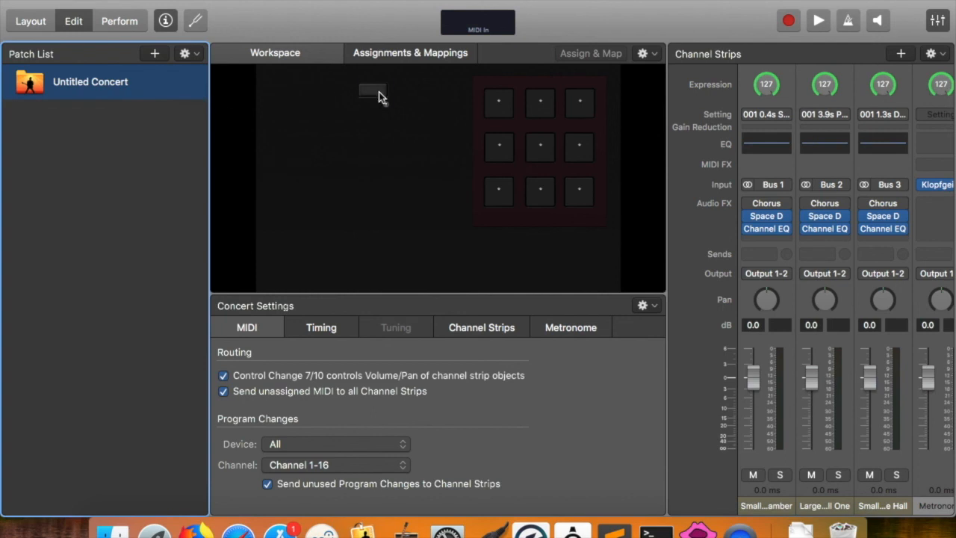
{"action": "left_click", "coordinate": [378, 95]}
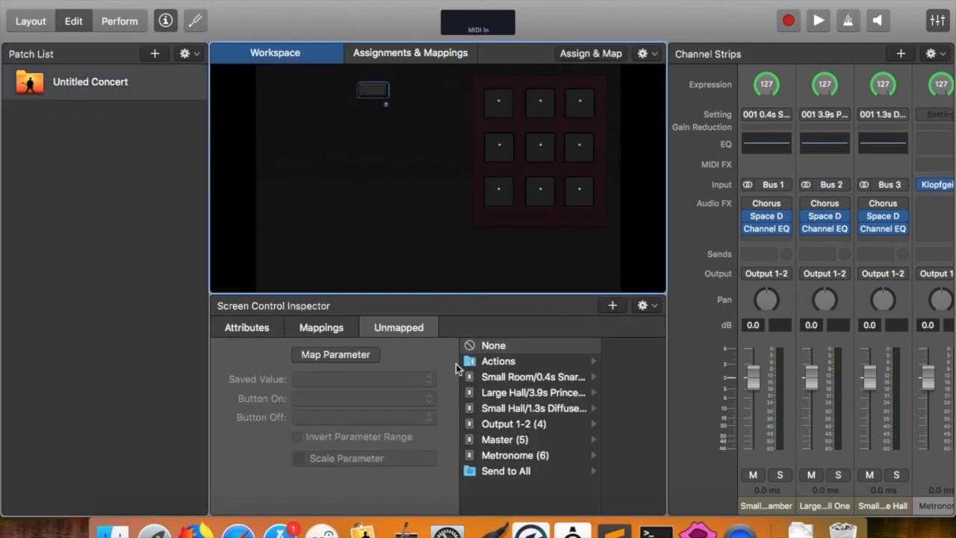
{"action": "mouse_move", "coordinate": [509, 364]}
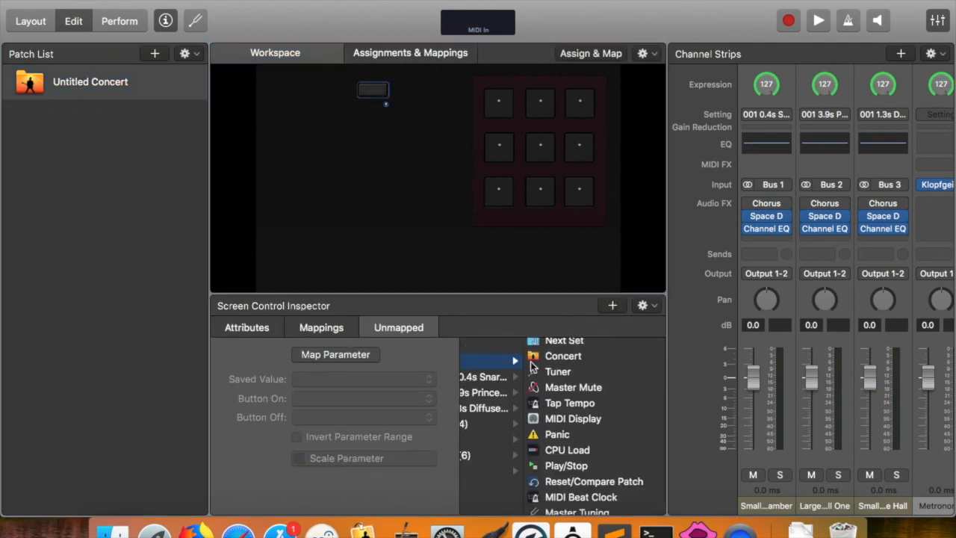
{"action": "left_click", "coordinate": [558, 436]}
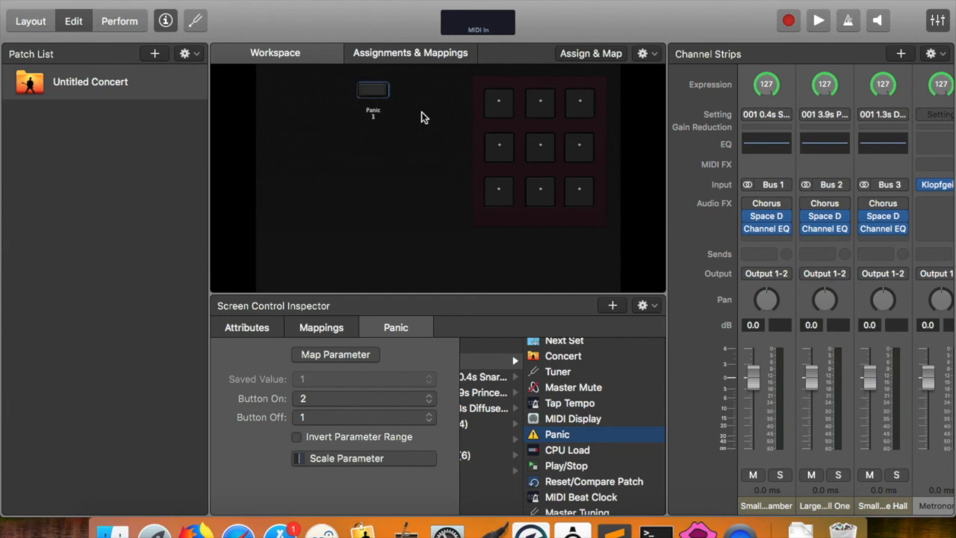
{"action": "left_click", "coordinate": [32, 21]}
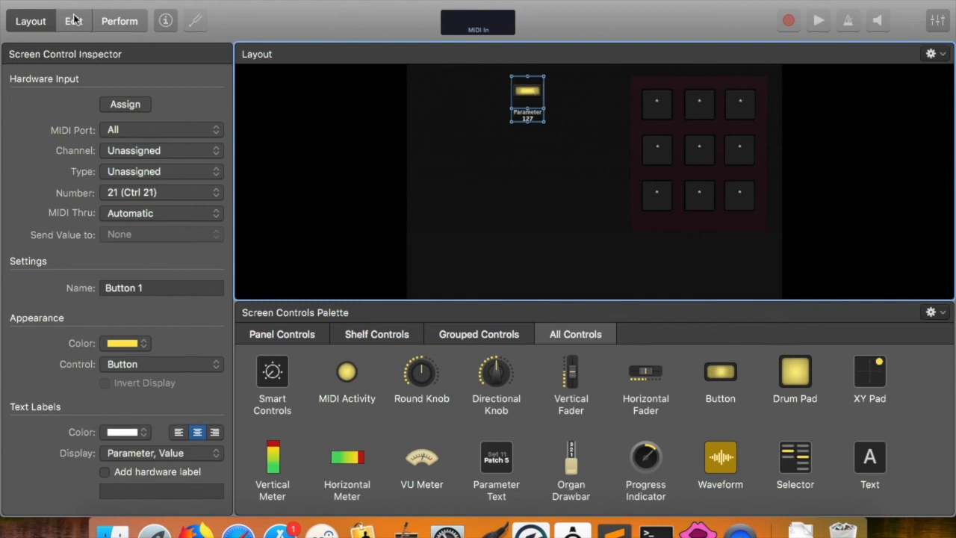
{"action": "left_click", "coordinate": [321, 103]}
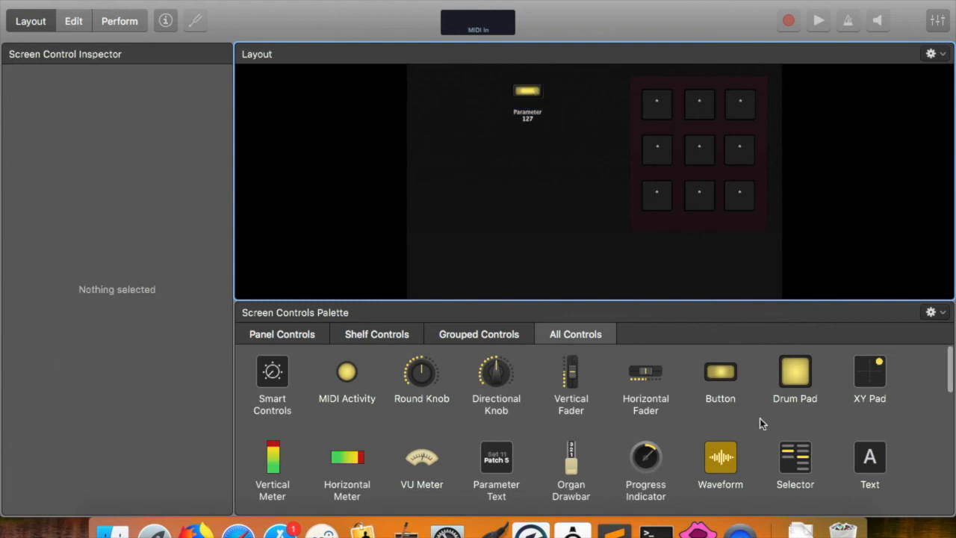
Place a Compact Patch List in the upper-left corner of the layout, check it in Edit mode and return to Layout mode
{"action": "scroll", "coordinate": [760, 418], "scroll_direction": "down", "scroll_amount": 3}
{"action": "left_click_drag", "start_coordinate": [784, 377], "coordinate": [791, 402]}
{"action": "scroll", "coordinate": [791, 402], "scroll_direction": "down", "scroll_amount": 10}
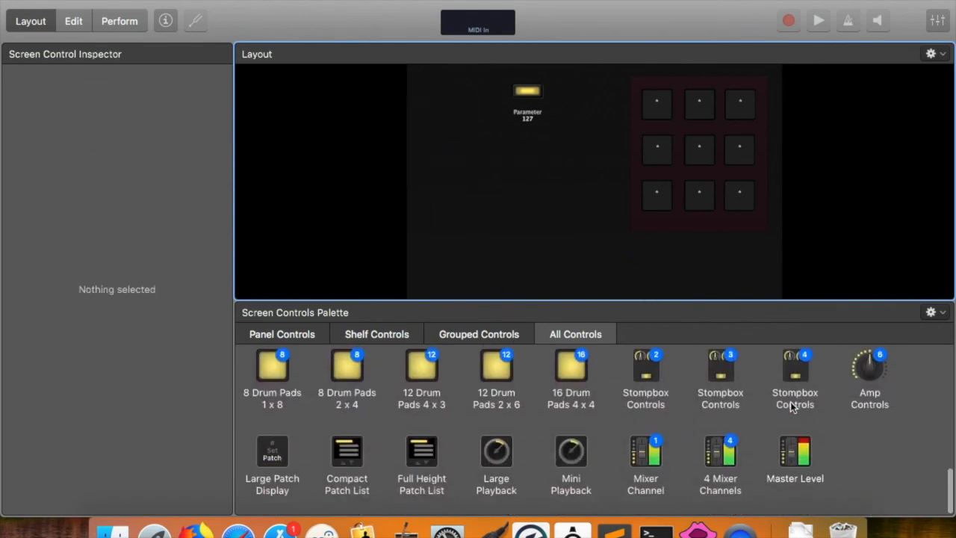
{"action": "left_click_drag", "start_coordinate": [348, 459], "coordinate": [369, 113]}
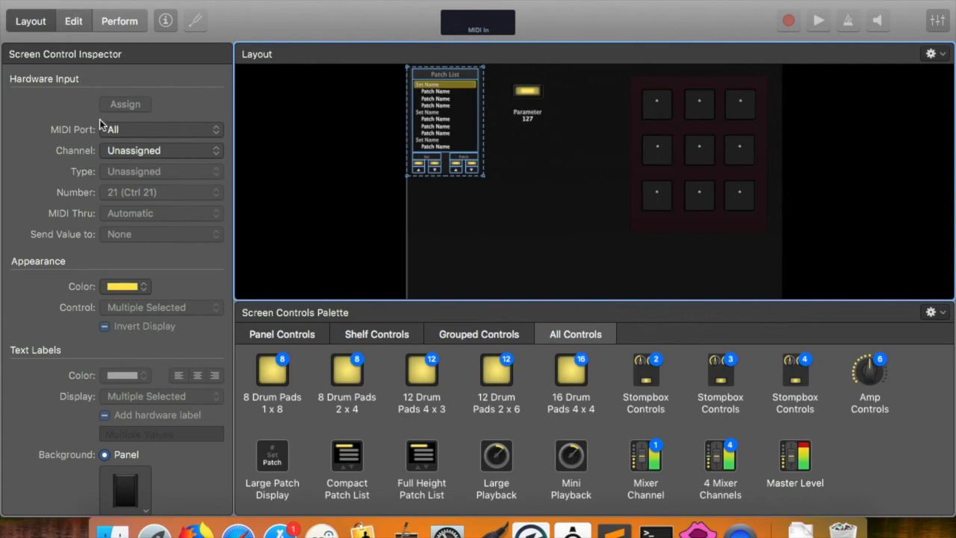
{"action": "left_click", "coordinate": [78, 24]}
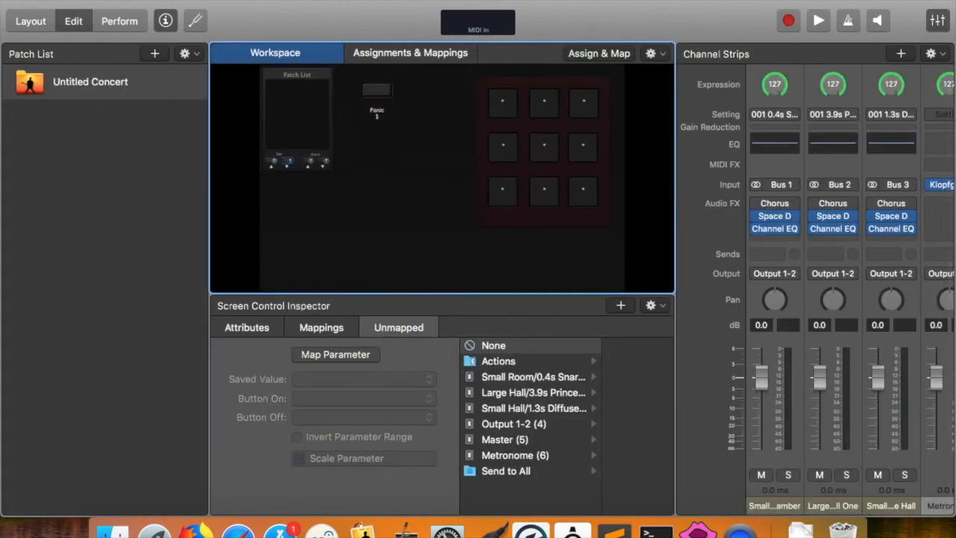
{"action": "left_click", "coordinate": [41, 22]}
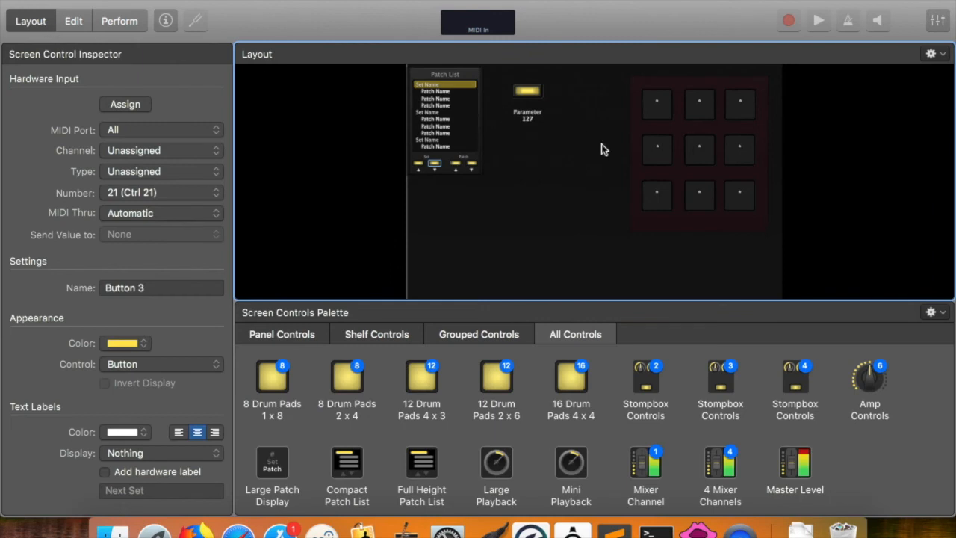
{"action": "left_click", "coordinate": [605, 150]}
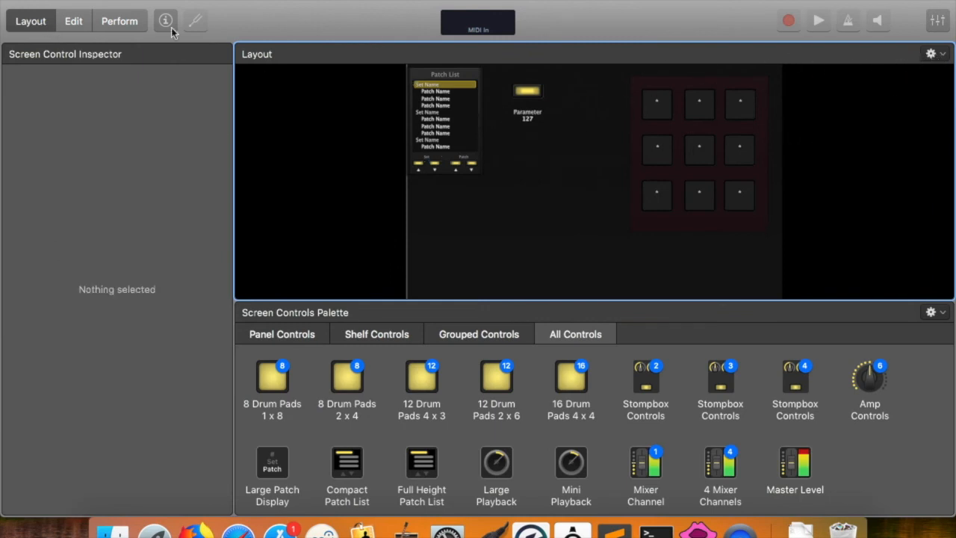
{"action": "left_click", "coordinate": [940, 56]}
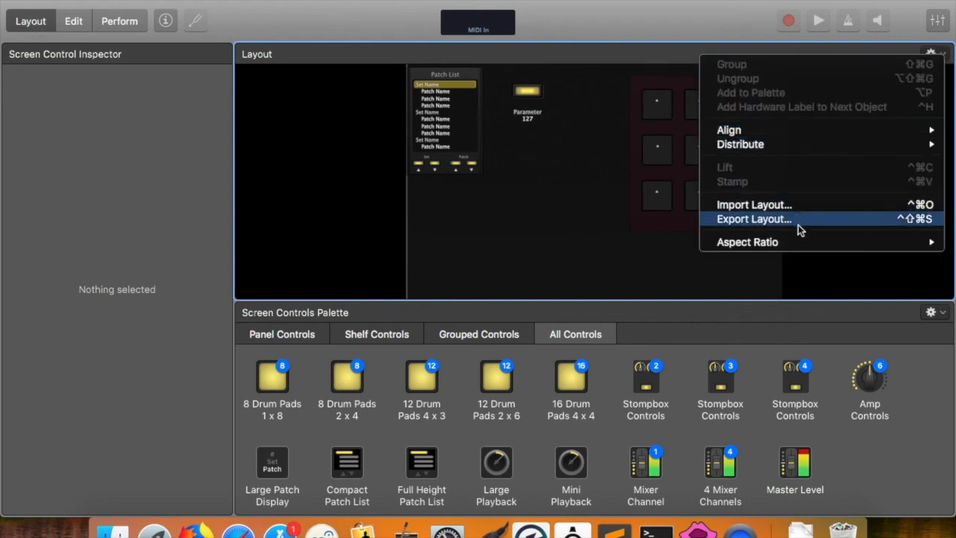
{"action": "left_click", "coordinate": [602, 185]}
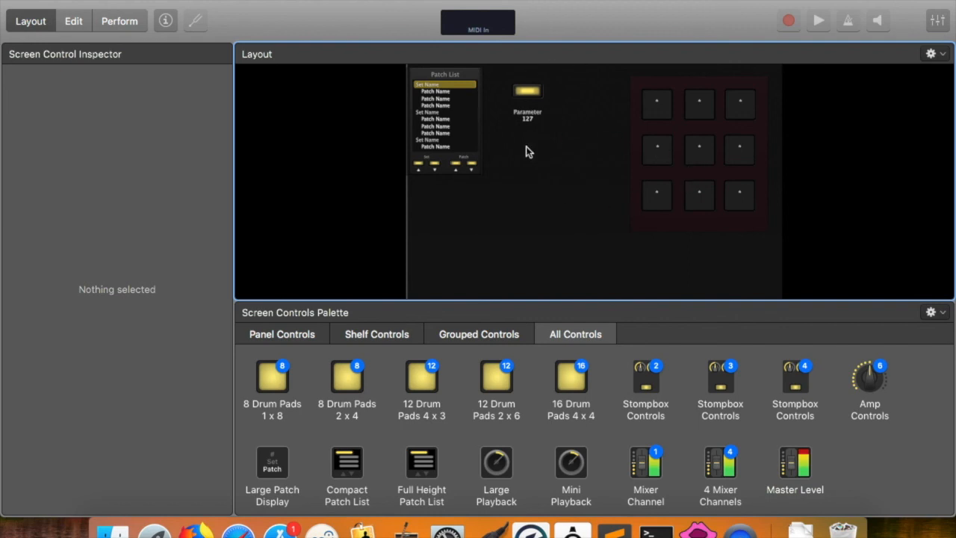
{"action": "left_click", "coordinate": [937, 55]}
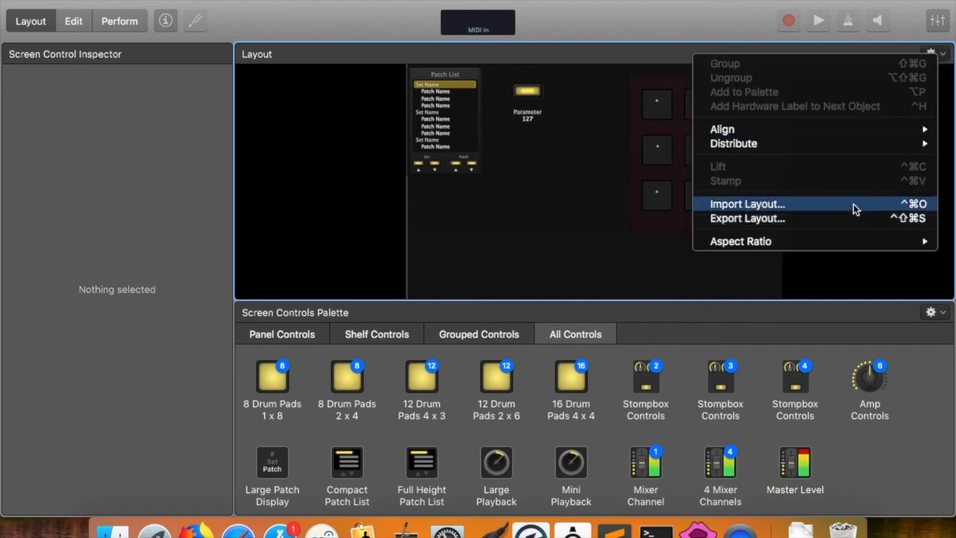
{"action": "left_click", "coordinate": [620, 215]}
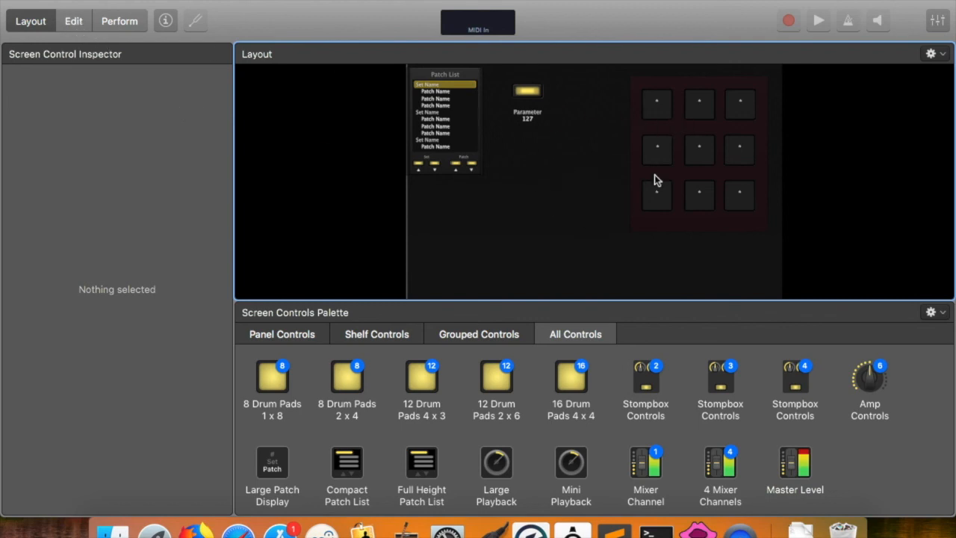
Hardware-assign the top row of drum pads to SPD-SX notes C3, C♯3 and D3
{"action": "left_click", "coordinate": [661, 112]}
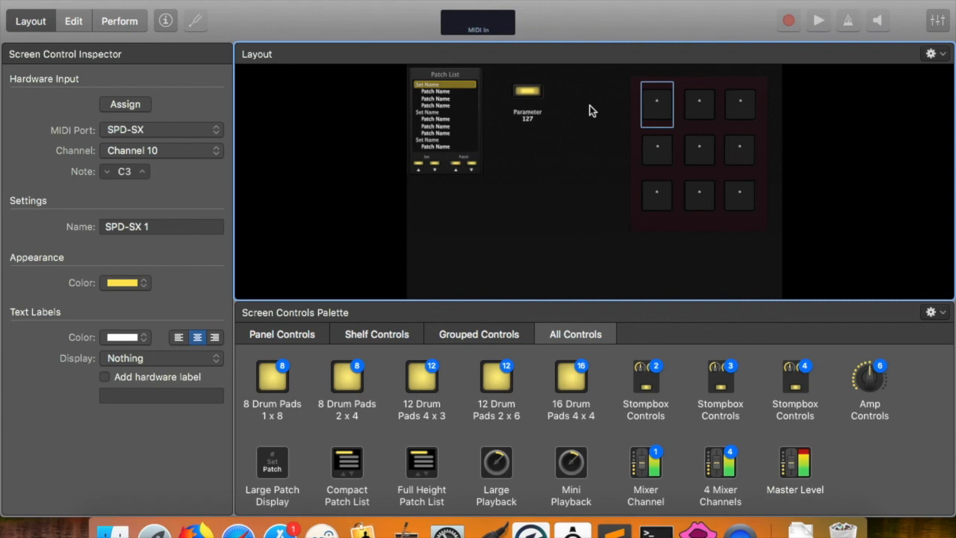
{"action": "left_click", "coordinate": [618, 107]}
{"action": "left_click", "coordinate": [662, 120]}
{"action": "left_click", "coordinate": [121, 105]}
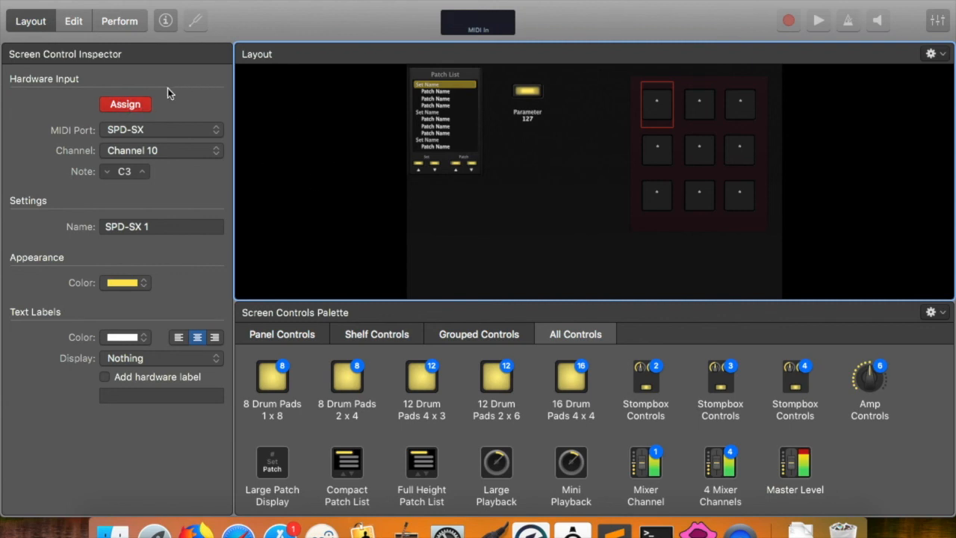
{"action": "left_click", "coordinate": [691, 116]}
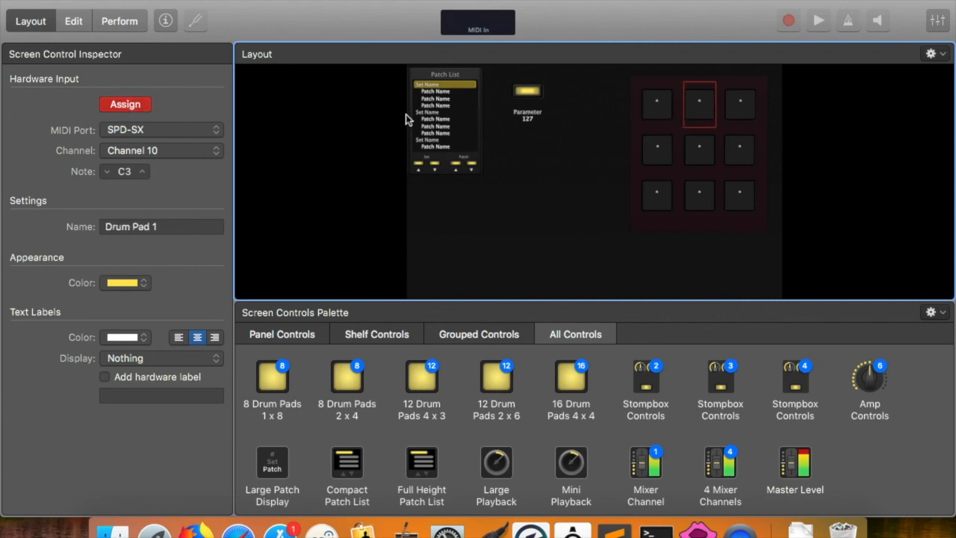
{"action": "left_click", "coordinate": [745, 114]}
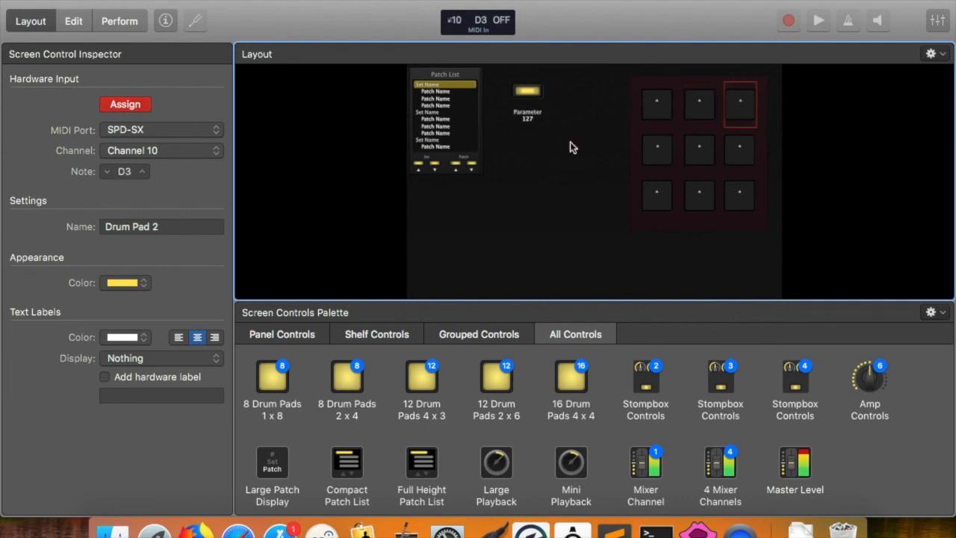
Hardware-assign the middle row of drum pads to SPD-SX notes D♯3, E3 and F3, and end the assignment
{"action": "left_click", "coordinate": [658, 161]}
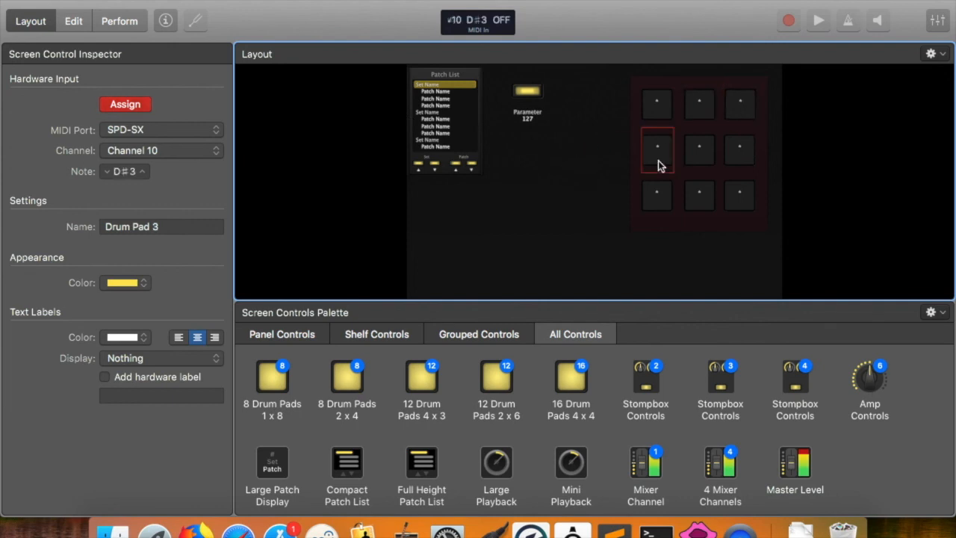
{"action": "left_click", "coordinate": [699, 156]}
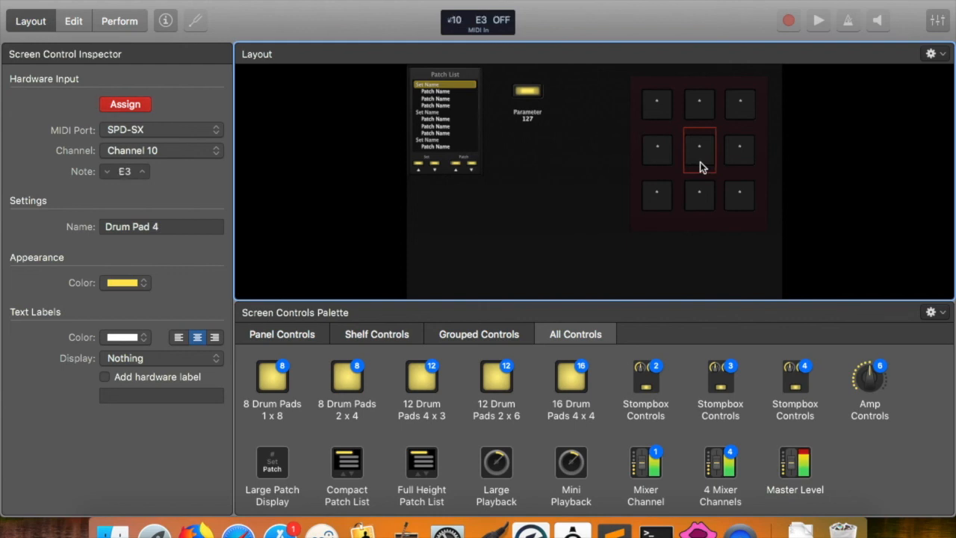
{"action": "left_click", "coordinate": [742, 160]}
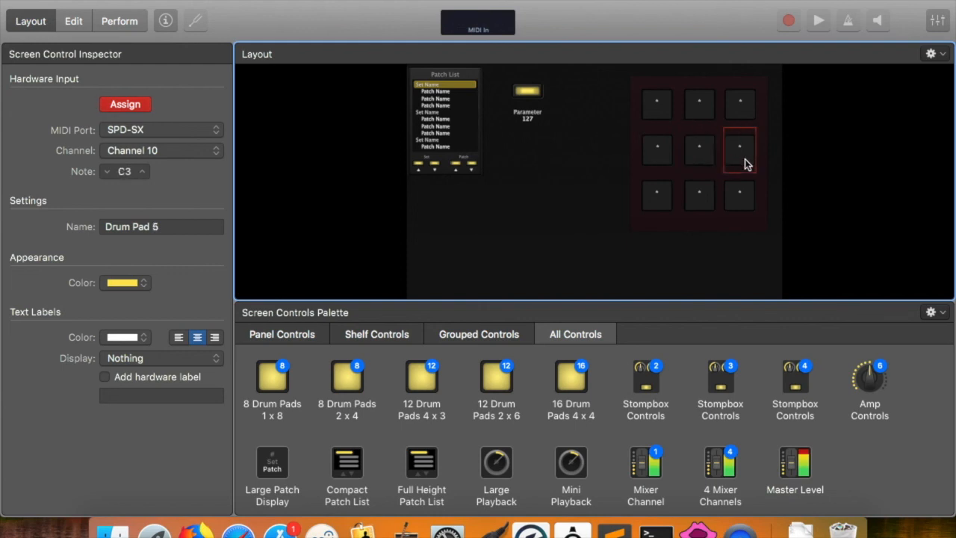
{"action": "left_click", "coordinate": [131, 110]}
{"action": "left_click", "coordinate": [129, 108]}
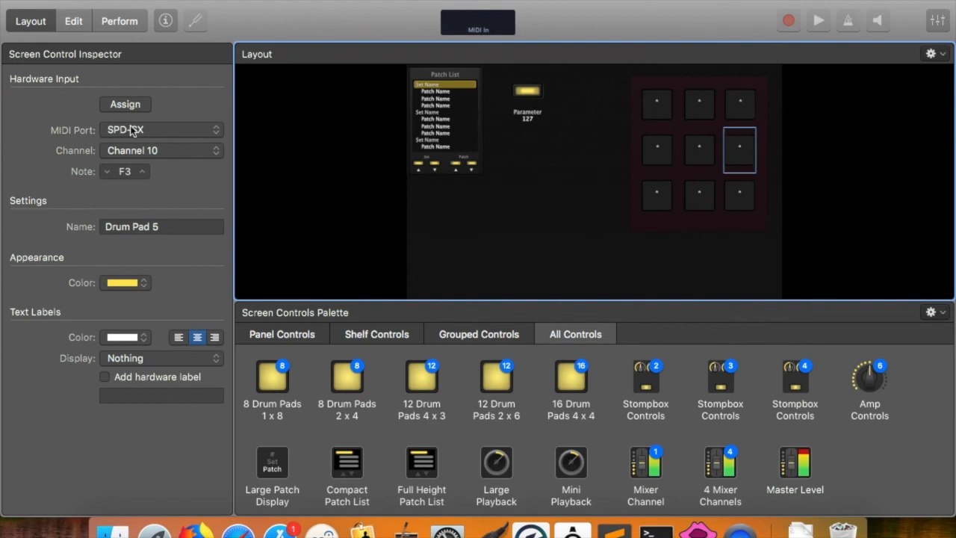
Set the note of the bottom-left drum pad to F♯3 manually
{"action": "left_click", "coordinate": [663, 213]}
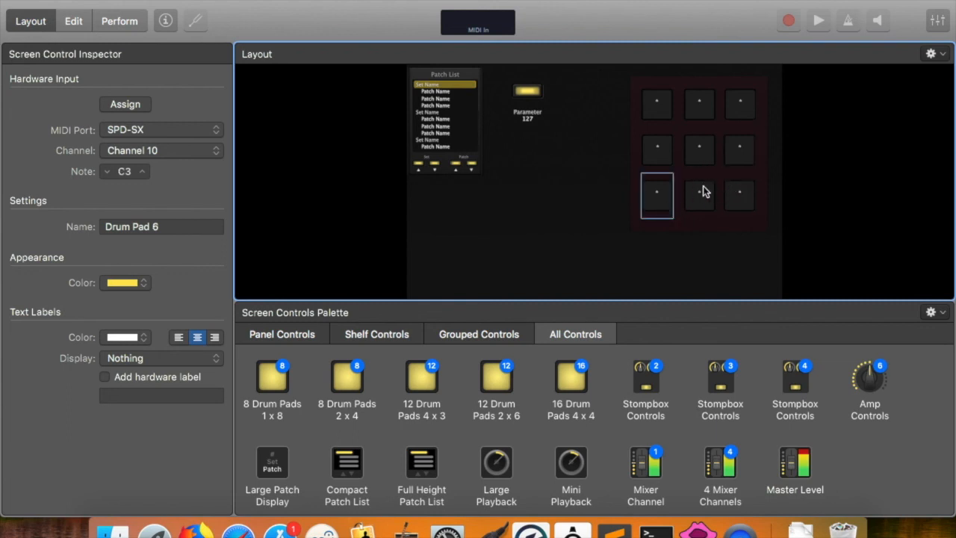
{"action": "left_click", "coordinate": [189, 130]}
{"action": "left_click", "coordinate": [213, 98]}
{"action": "left_click", "coordinate": [124, 171]}
{"action": "type", "text": "F#3"}
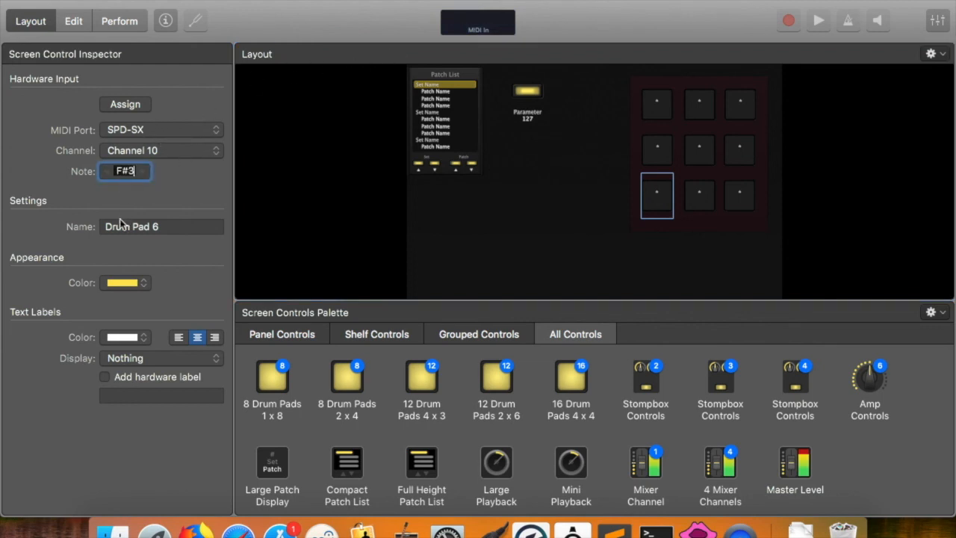
Replace the name of the bottom-left drum pad with SD and clear the selection
{"action": "left_click", "coordinate": [174, 228]}
{"action": "key", "text": "BackSpace"}
{"action": "key", "text": "BackSpace"}
{"action": "key", "text": "BackSpace"}
{"action": "key", "text": "BackSpace"}
{"action": "key", "text": "BackSpace"}
{"action": "key", "text": "BackSpace"}
{"action": "key", "text": "BackSpace"}
{"action": "key", "text": "BackSpace"}
{"action": "key", "text": "BackSpace"}
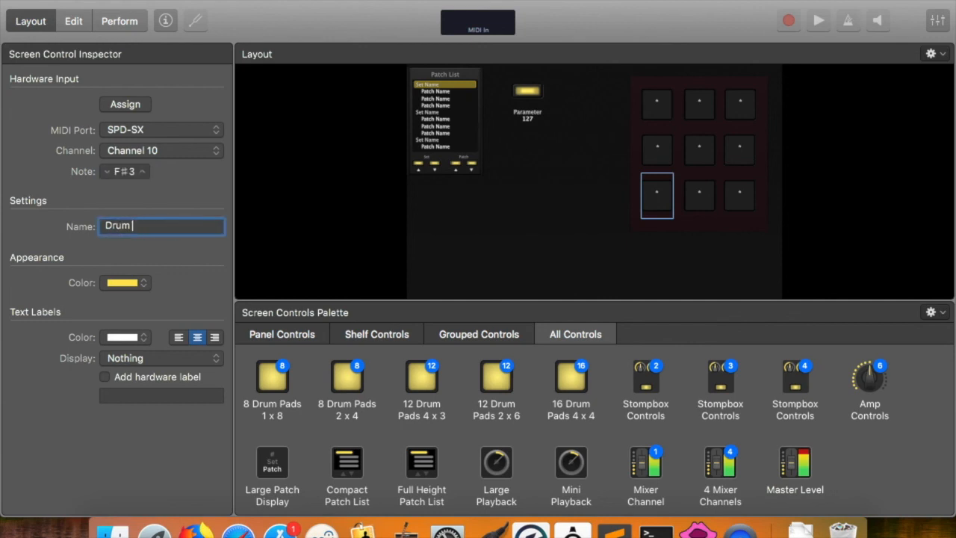
{"action": "type", "text": "SD"}
{"action": "left_click", "coordinate": [467, 235]}
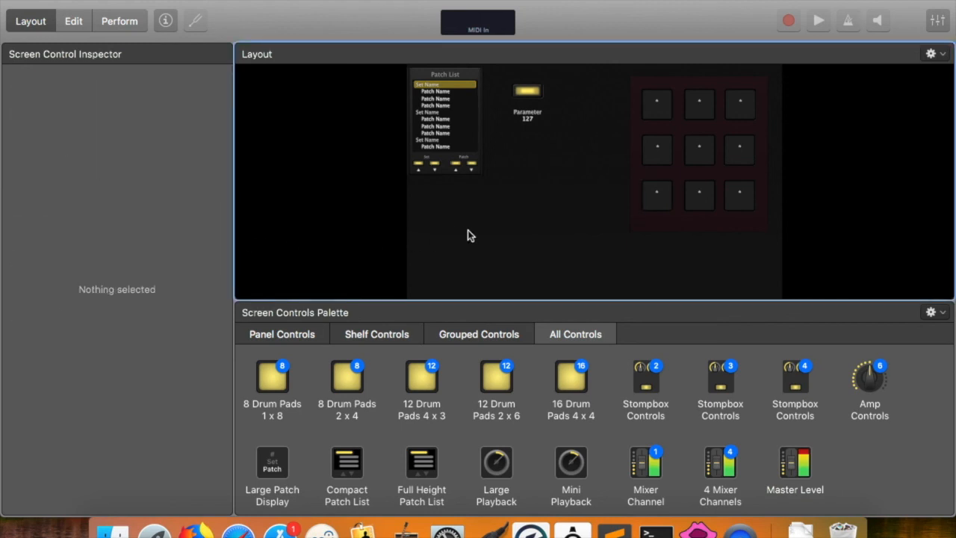
Hardware-assign the remaining two bottom-row drum pads on the SPD-SX, with G♯3 for the bottom-right pad, and end the assignment
{"action": "left_click", "coordinate": [699, 198]}
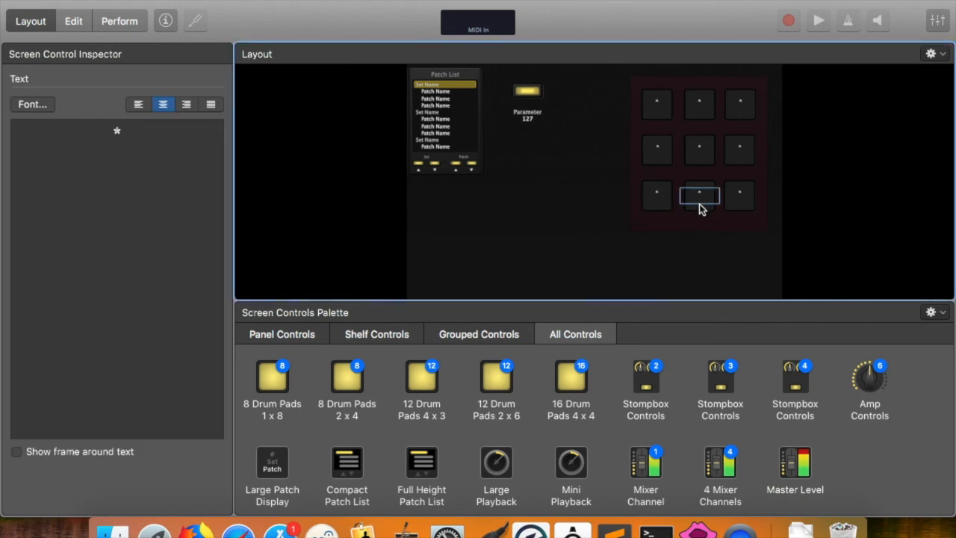
{"action": "left_click", "coordinate": [699, 209]}
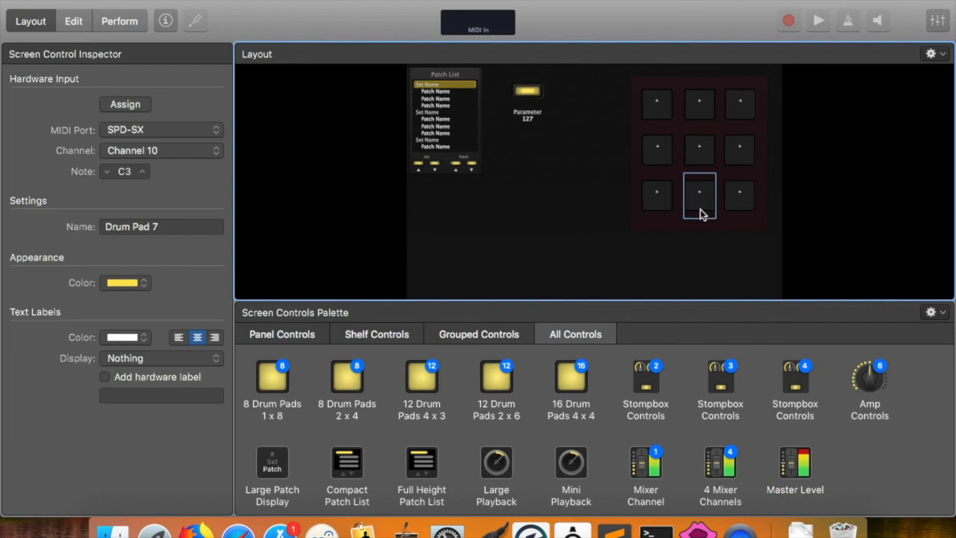
{"action": "left_click", "coordinate": [142, 106]}
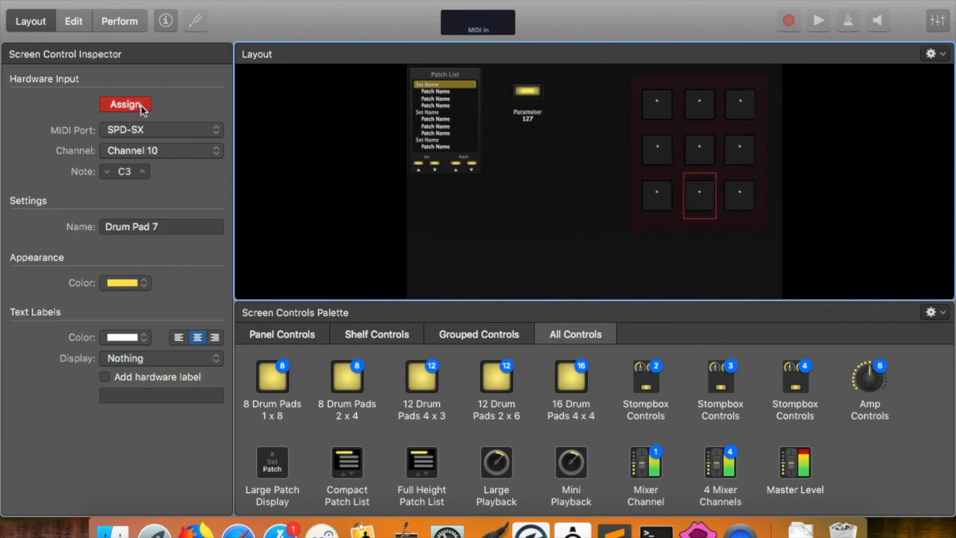
{"action": "left_click", "coordinate": [727, 207]}
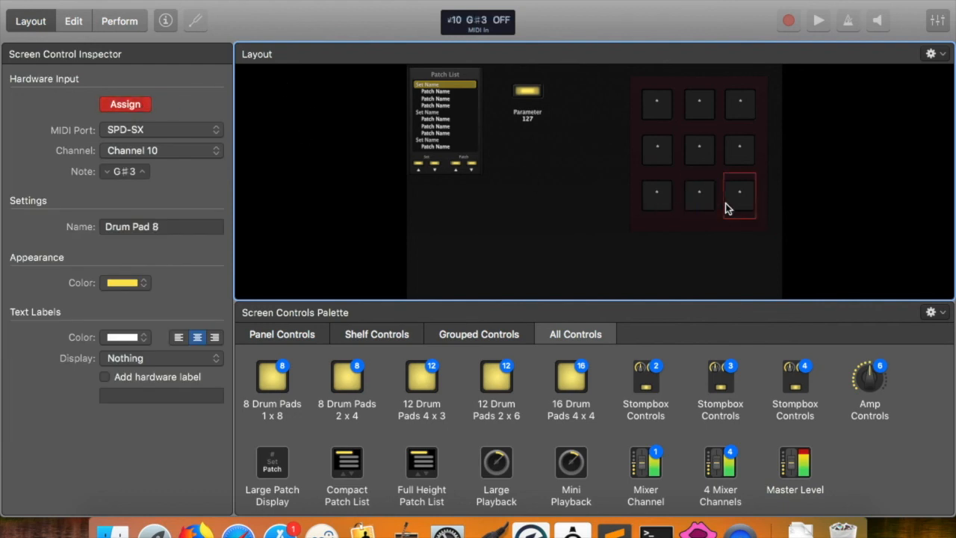
{"action": "left_click", "coordinate": [125, 105]}
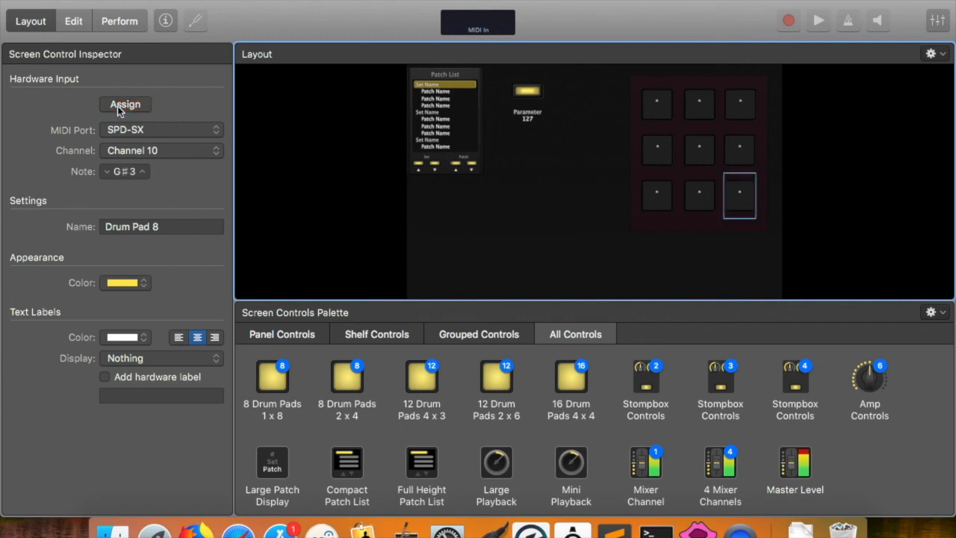
Check the hardware input and name settings of the first two top-row drum pads, and leave nothing selected
{"action": "left_click", "coordinate": [664, 118]}
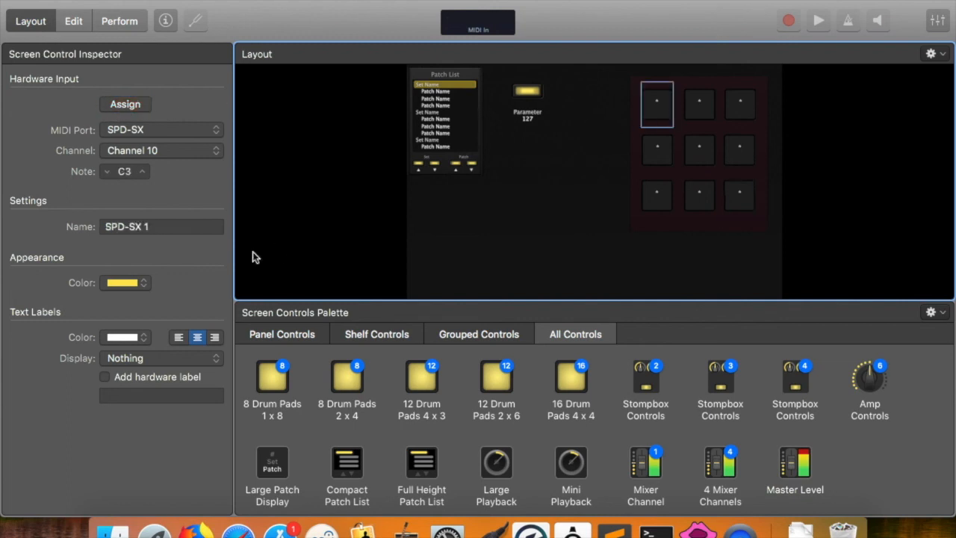
{"action": "left_click", "coordinate": [710, 122]}
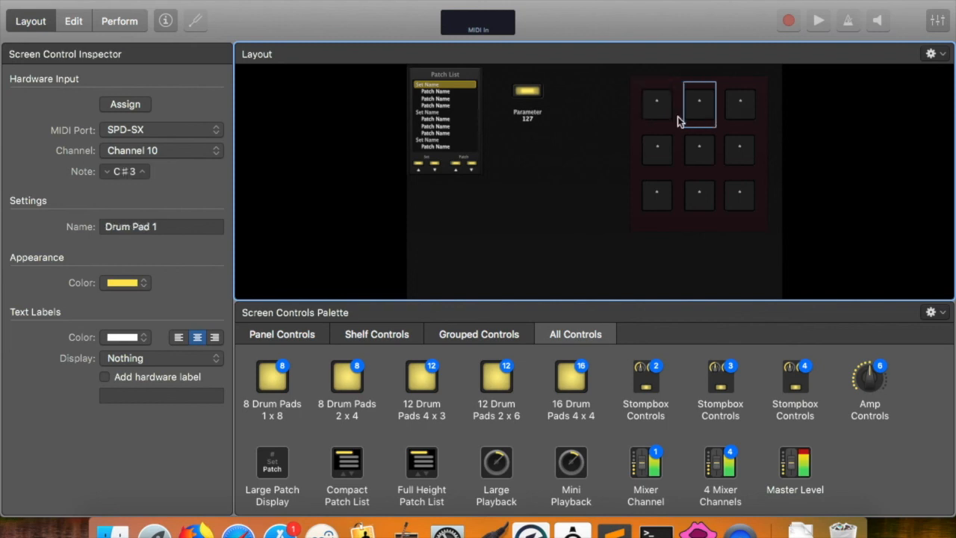
{"action": "left_click", "coordinate": [196, 224]}
{"action": "key", "text": "Return"}
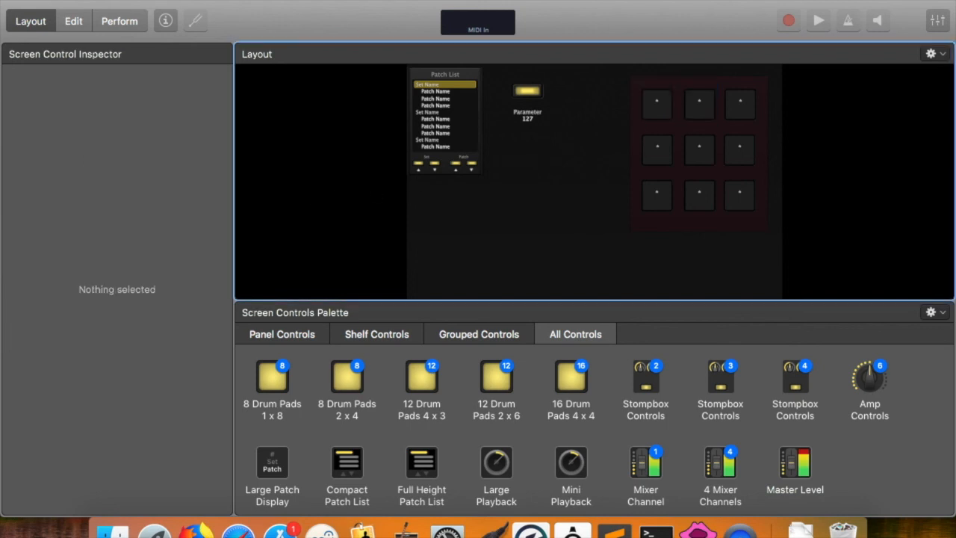
Open the preferences and look through the General and MIDI settings, ending on the Audio settings
{"action": "left_click", "coordinate": [64, 0]}
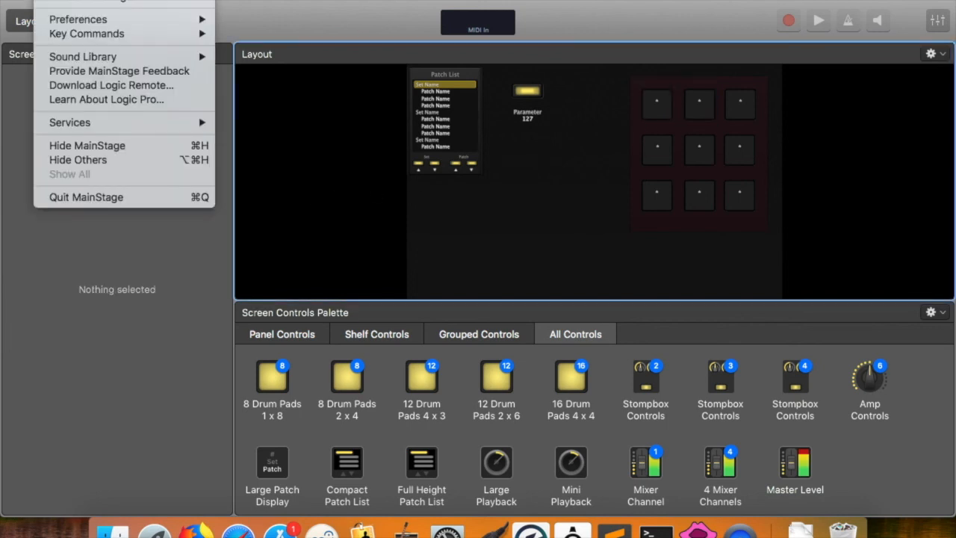
{"action": "key", "text": "Escape"}
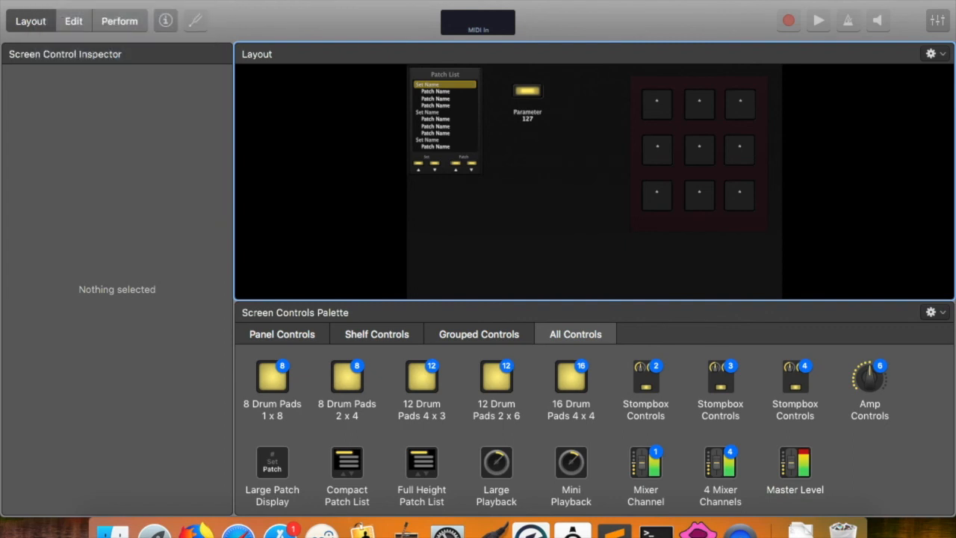
{"action": "left_click", "coordinate": [64, 0]}
{"action": "mouse_move", "coordinate": [97, 19]}
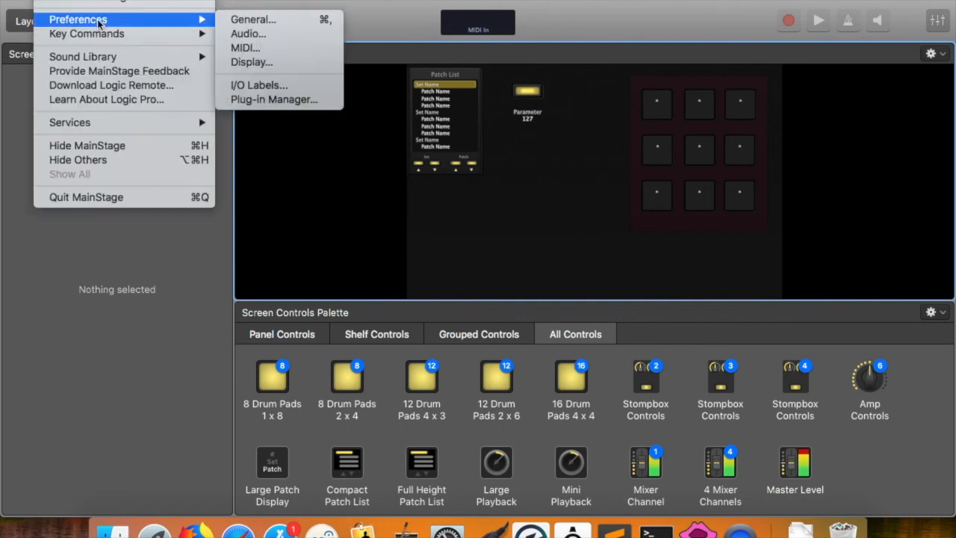
{"action": "left_click", "coordinate": [237, 36]}
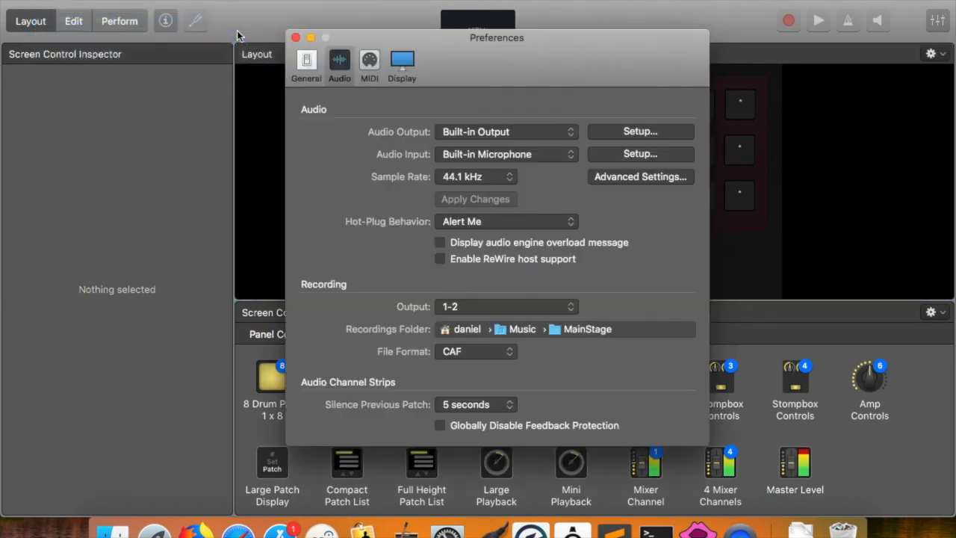
{"action": "left_click", "coordinate": [304, 60]}
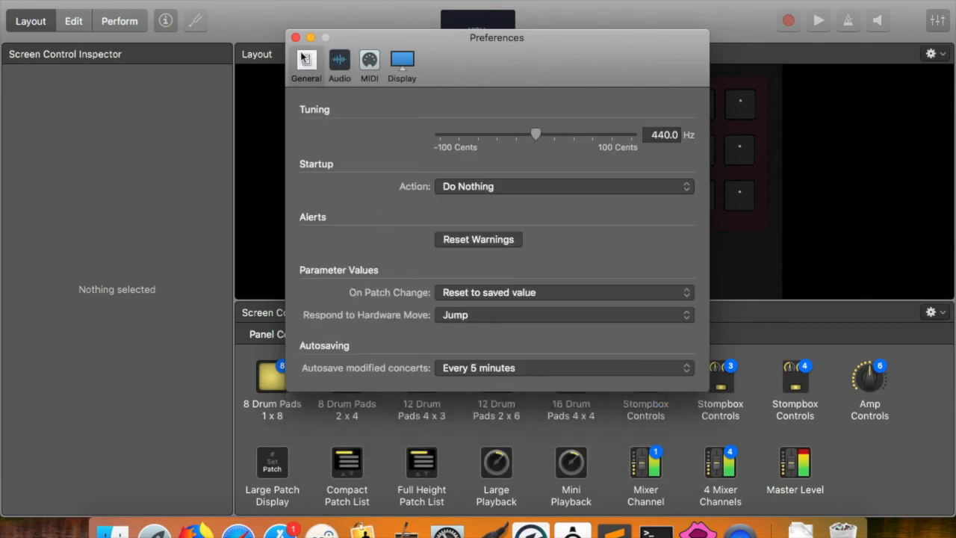
{"action": "left_click", "coordinate": [369, 60]}
{"action": "left_click", "coordinate": [339, 62]}
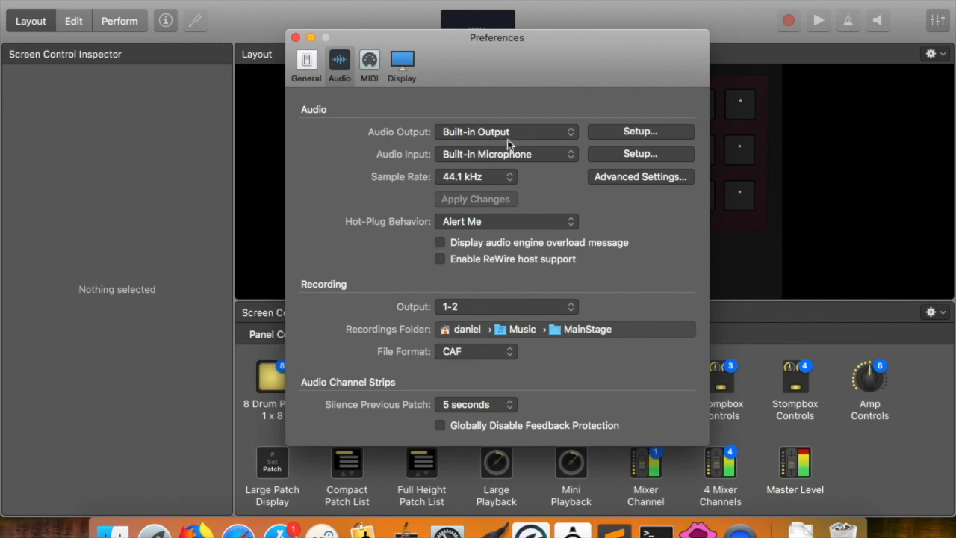
Set the audio output to Yamaha USB and the audio input to SPD-SX 44.1kHz, apply the changes and close the preferences
{"action": "left_click", "coordinate": [508, 137]}
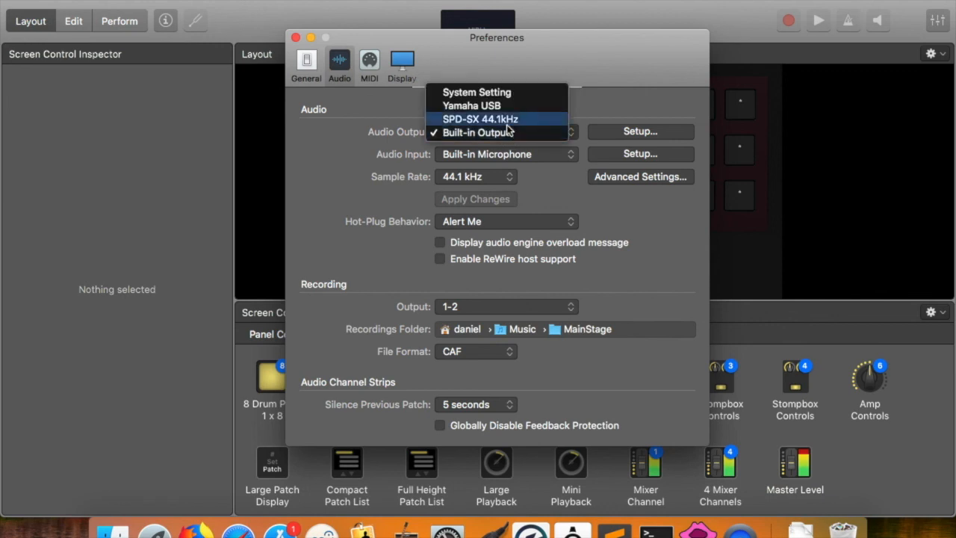
{"action": "left_click", "coordinate": [502, 107]}
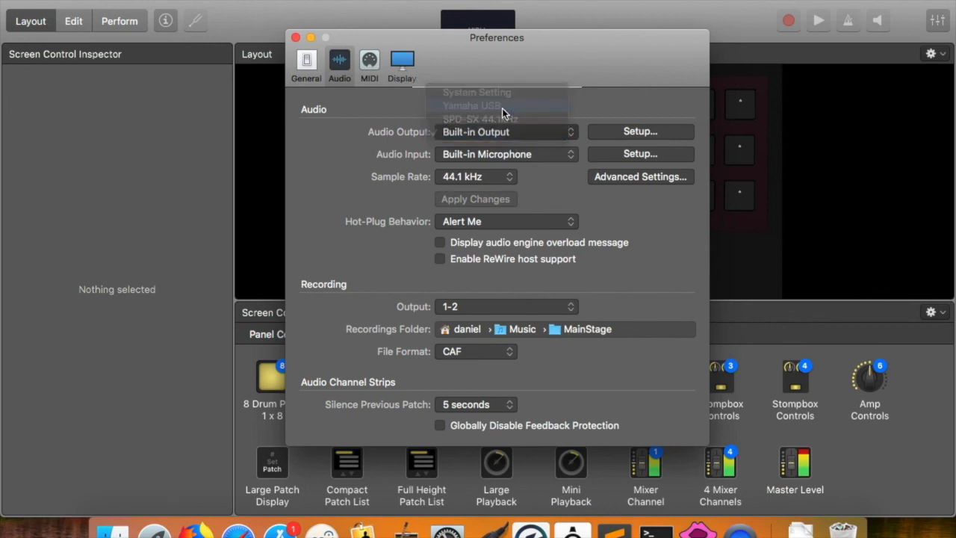
{"action": "left_click", "coordinate": [525, 154]}
{"action": "left_click", "coordinate": [521, 142]}
{"action": "left_click", "coordinate": [482, 201]}
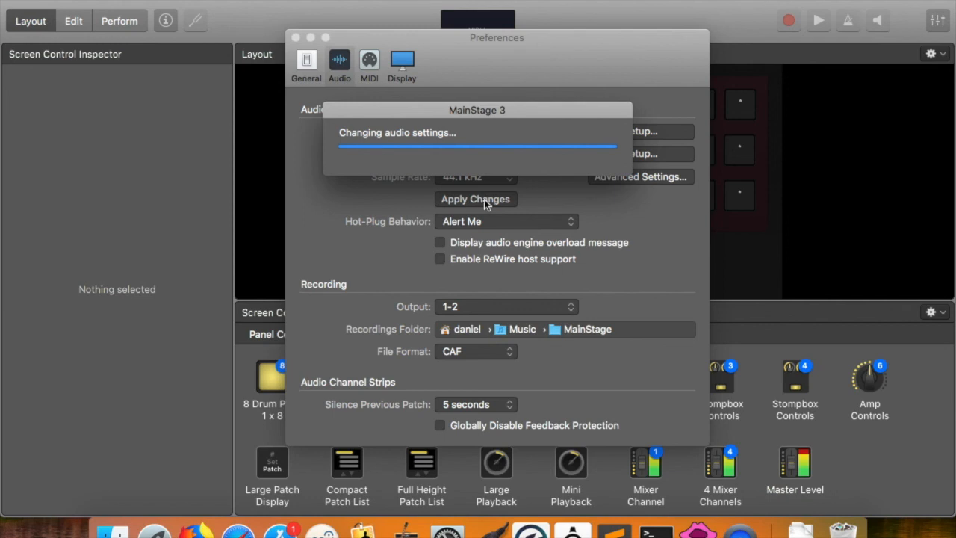
{"action": "left_click", "coordinate": [312, 39]}
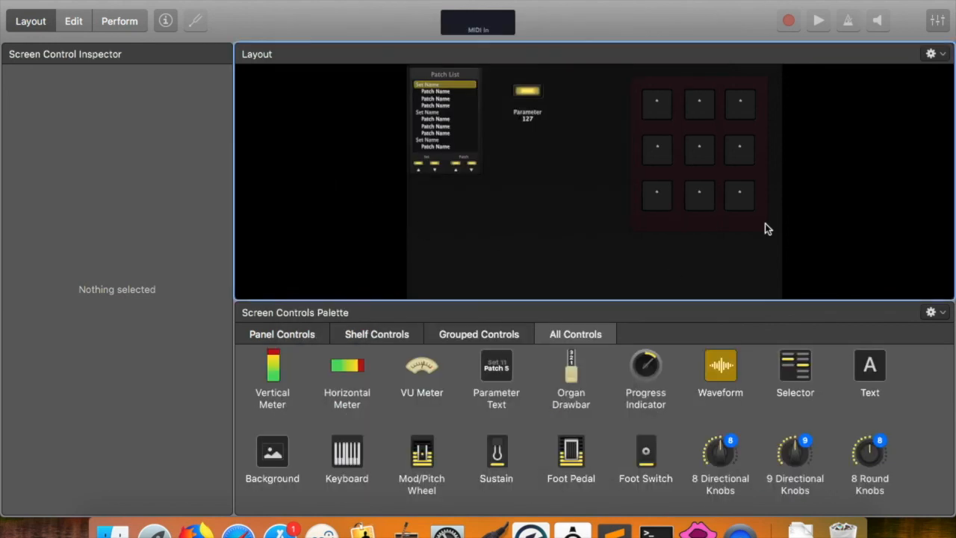
Switch to editing the concert, add a new patch and load the Marimba sound from the Mallet instruments
{"action": "left_click", "coordinate": [72, 22]}
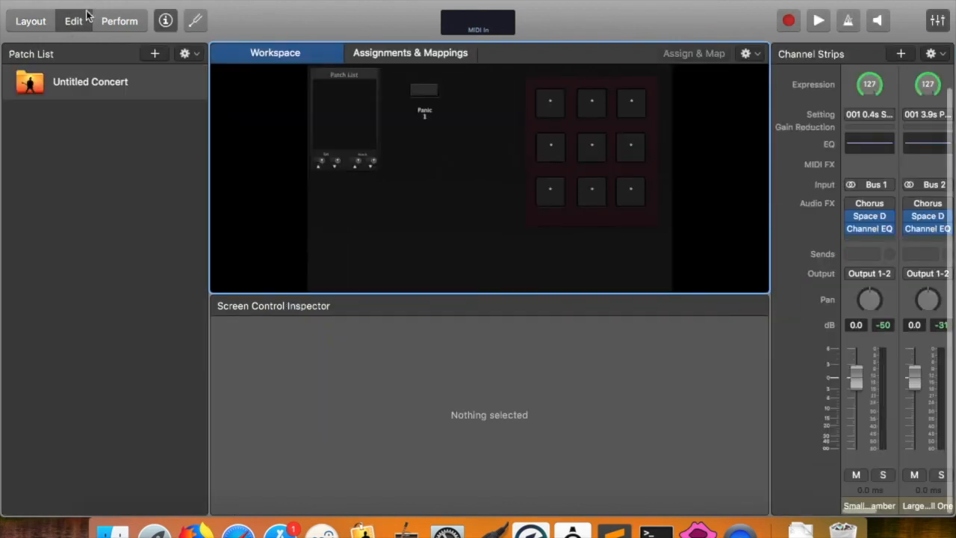
{"action": "left_click", "coordinate": [100, 86]}
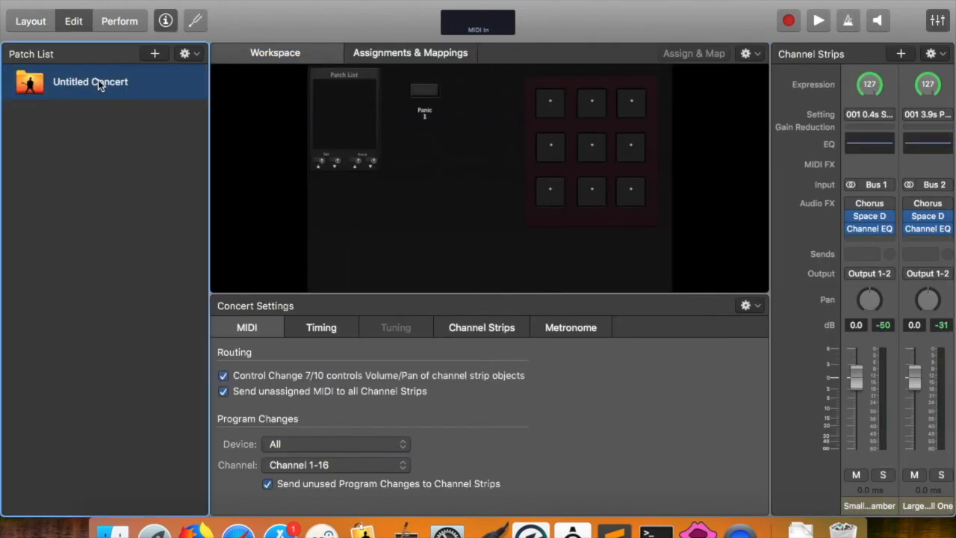
{"action": "left_click", "coordinate": [156, 56]}
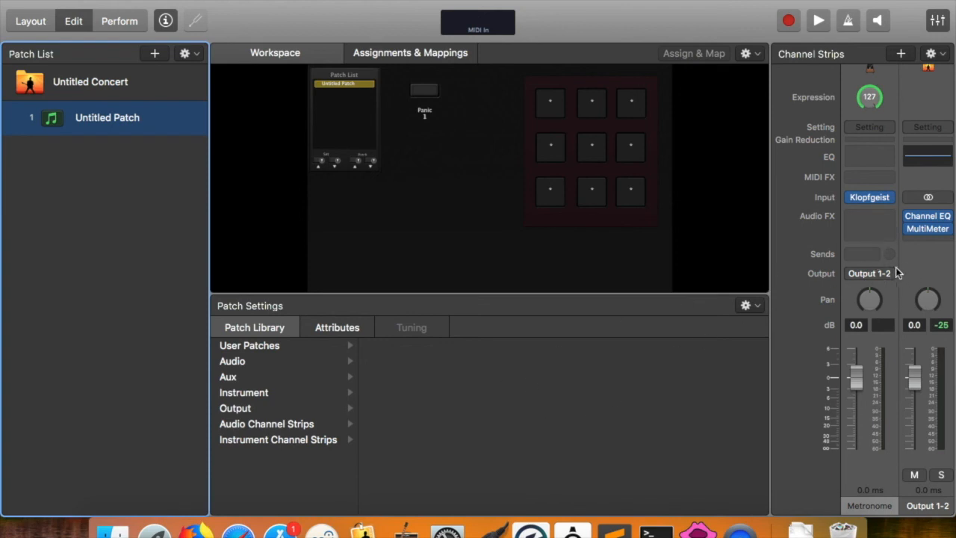
{"action": "left_click", "coordinate": [242, 396]}
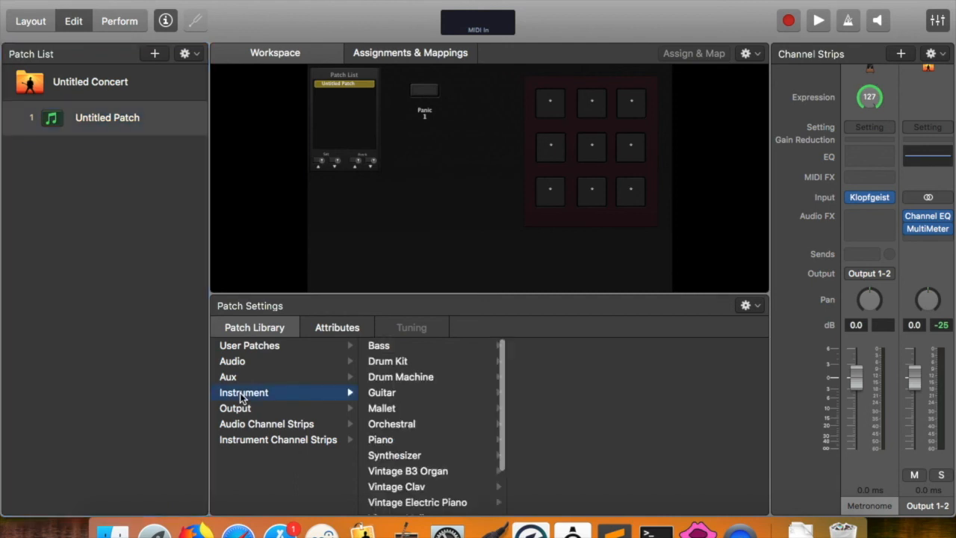
{"action": "left_click", "coordinate": [395, 412]}
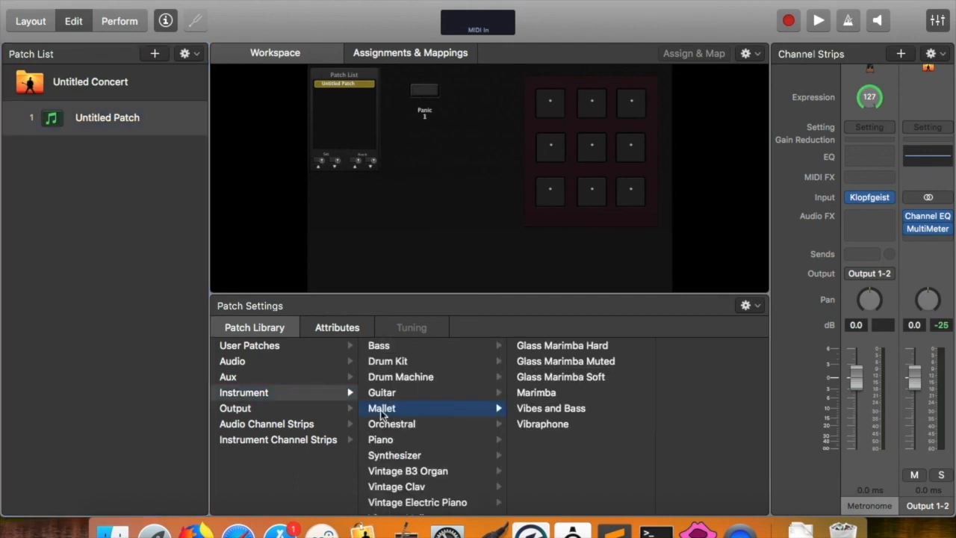
{"action": "left_click", "coordinate": [565, 396]}
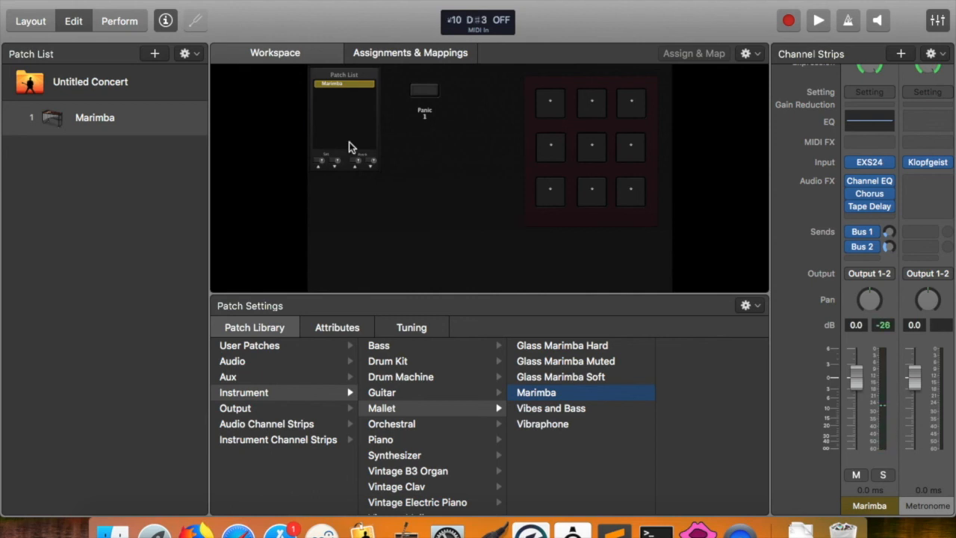
Reopen the audio preferences to check the selected output and input devices, and close them again
{"action": "left_click", "coordinate": [64, 0]}
{"action": "mouse_move", "coordinate": [112, 20]}
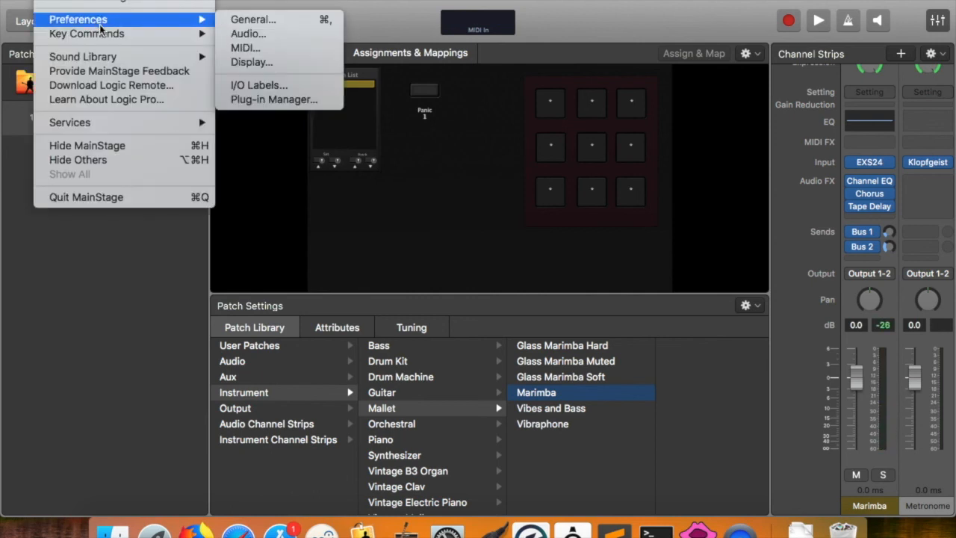
{"action": "left_click", "coordinate": [239, 31]}
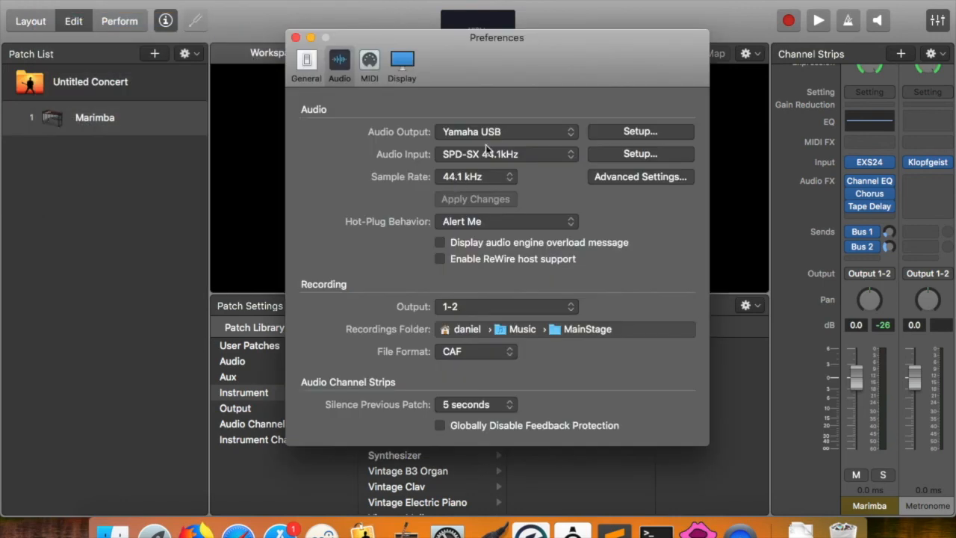
{"action": "left_click", "coordinate": [296, 37]}
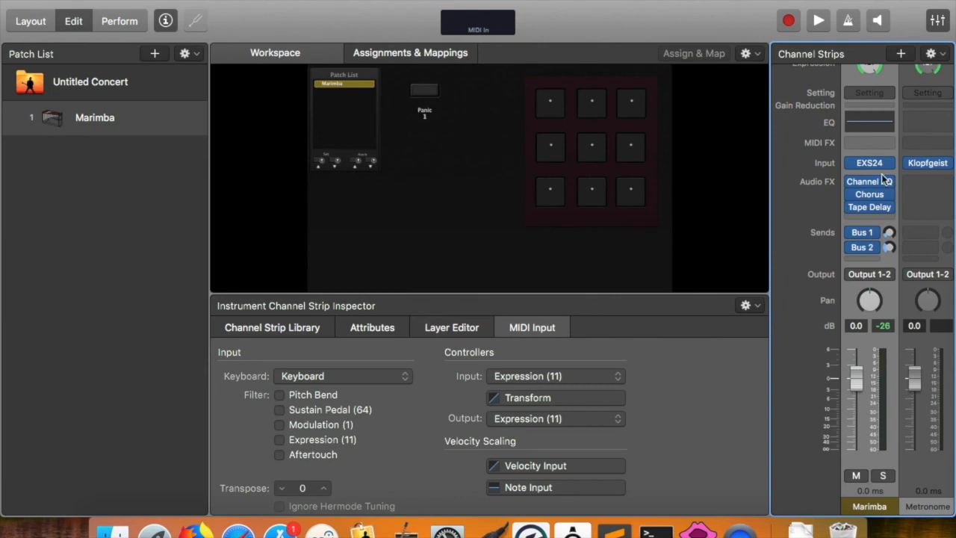
Add an instrument channel strip to the Marimba patch with MIDI input None and Output 1-2
{"action": "left_click", "coordinate": [910, 54]}
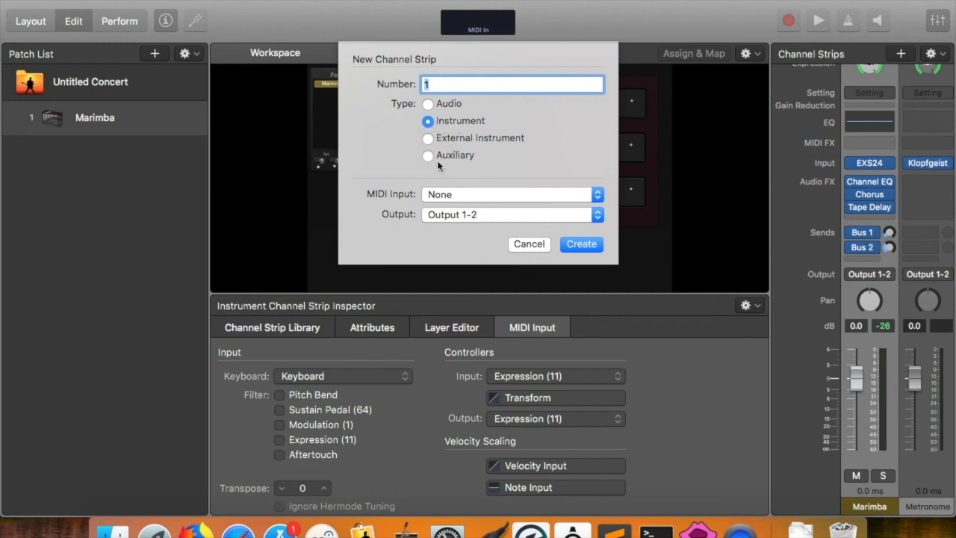
{"action": "left_click", "coordinate": [532, 196]}
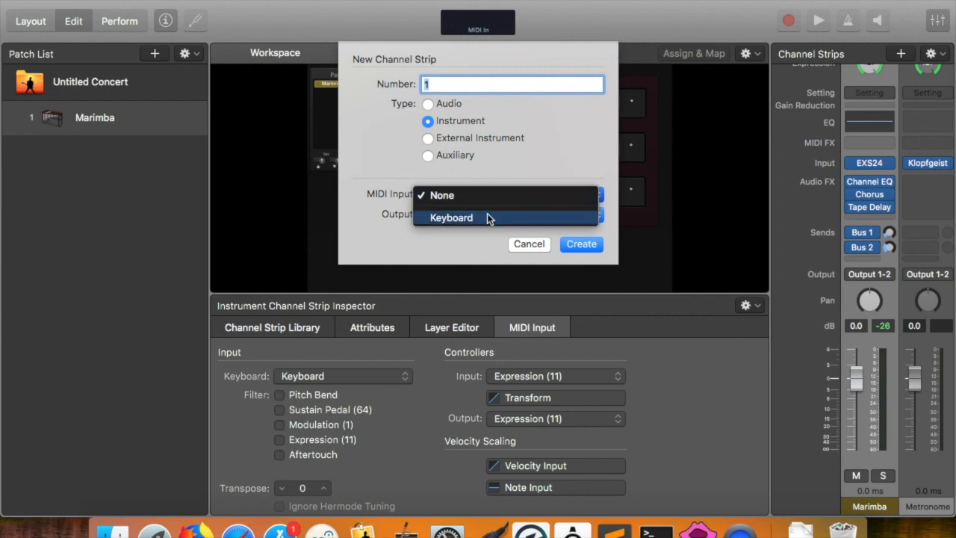
{"action": "left_click", "coordinate": [590, 153]}
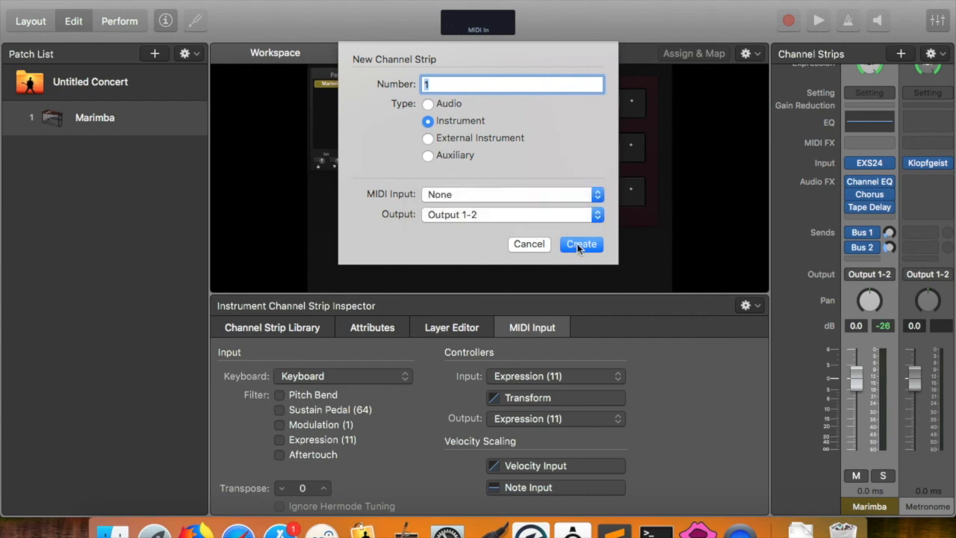
{"action": "left_click", "coordinate": [577, 244]}
Load the Alien Lead sound from the Synthesizer Lead category onto the new channel strip
{"action": "scroll", "coordinate": [267, 409], "scroll_direction": "down", "scroll_amount": 3}
{"action": "scroll", "coordinate": [267, 409], "scroll_direction": "down", "scroll_amount": 3}
{"action": "left_click", "coordinate": [267, 393]}
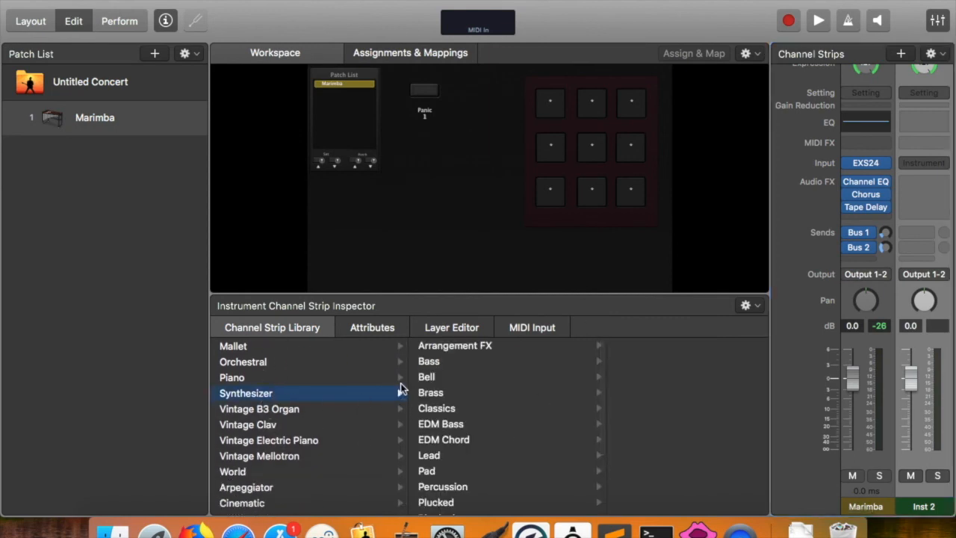
{"action": "left_click", "coordinate": [455, 361]}
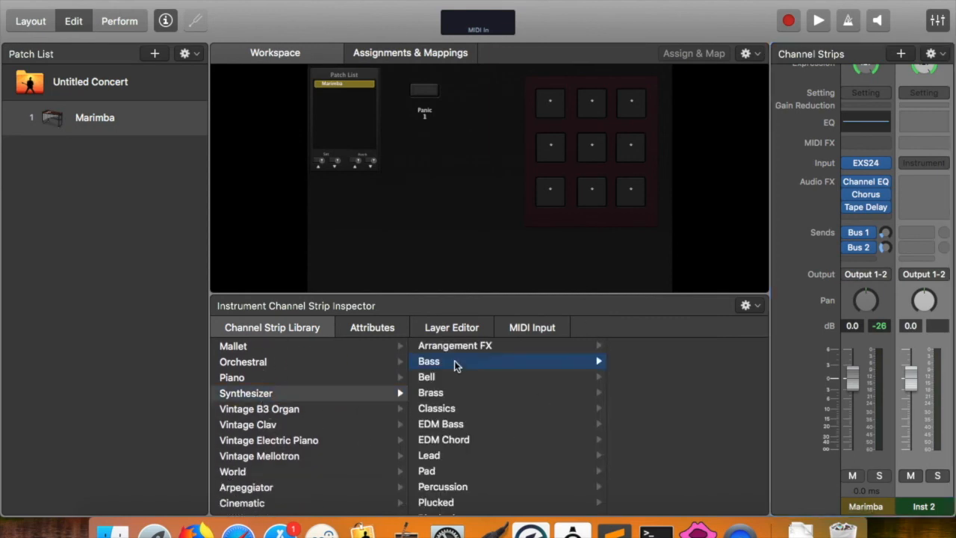
{"action": "left_click", "coordinate": [432, 409]}
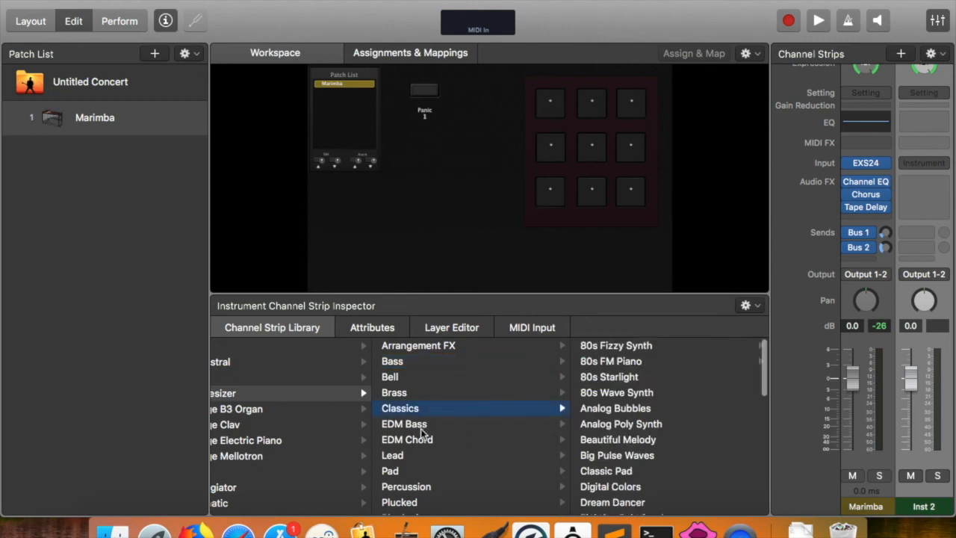
{"action": "left_click", "coordinate": [413, 457]}
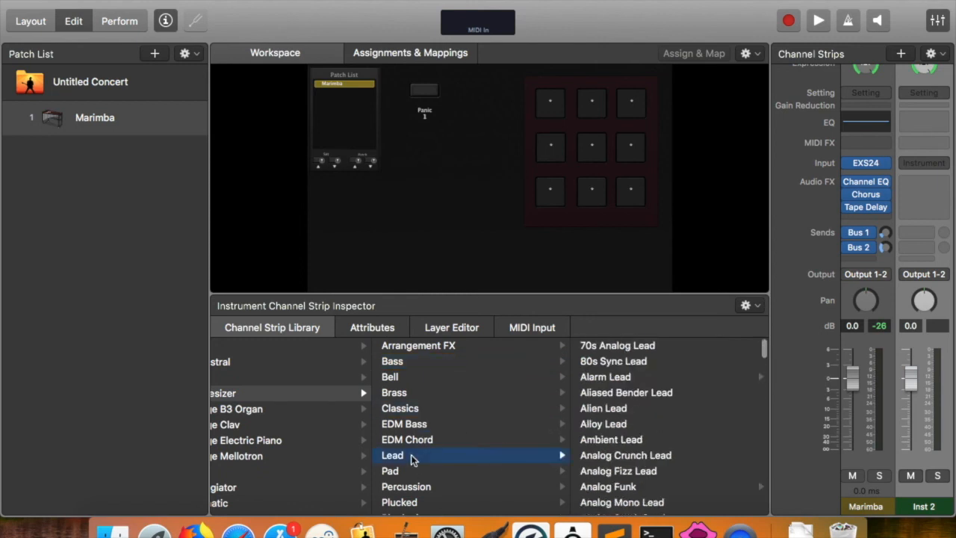
{"action": "left_click", "coordinate": [626, 415]}
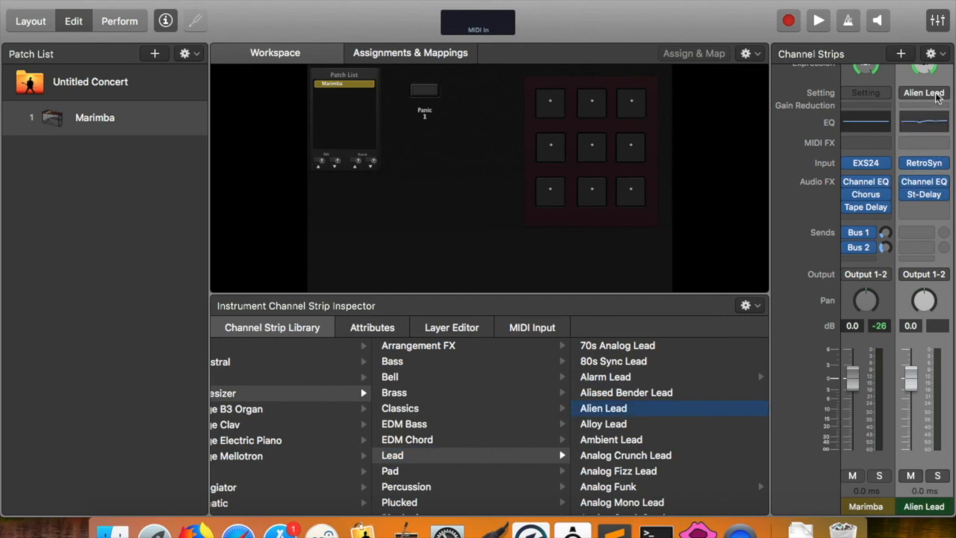
Look at the Alien Lead strip's RetroSyn instrument, close its window and view the strip's MIDI input settings
{"action": "left_click", "coordinate": [909, 82]}
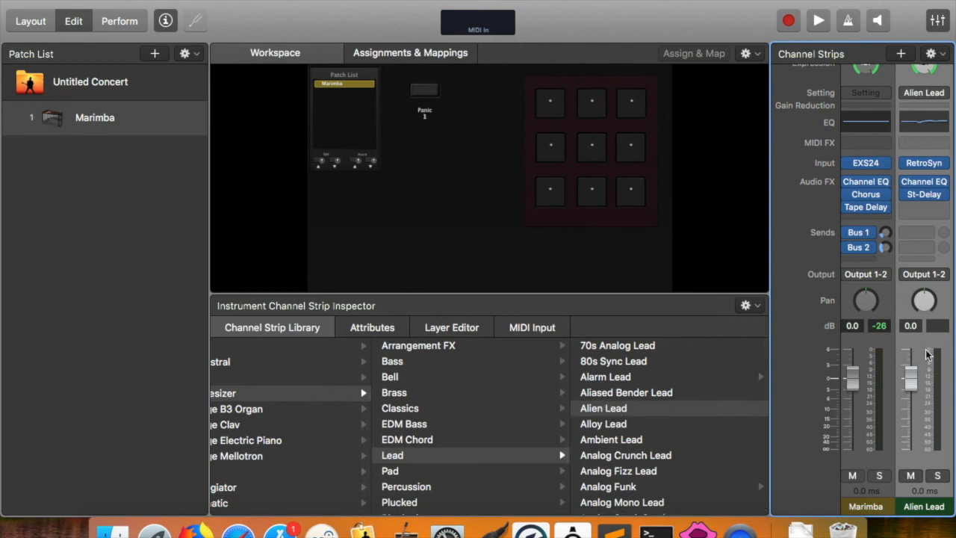
{"action": "mouse_move", "coordinate": [930, 170]}
{"action": "left_click", "coordinate": [929, 165]}
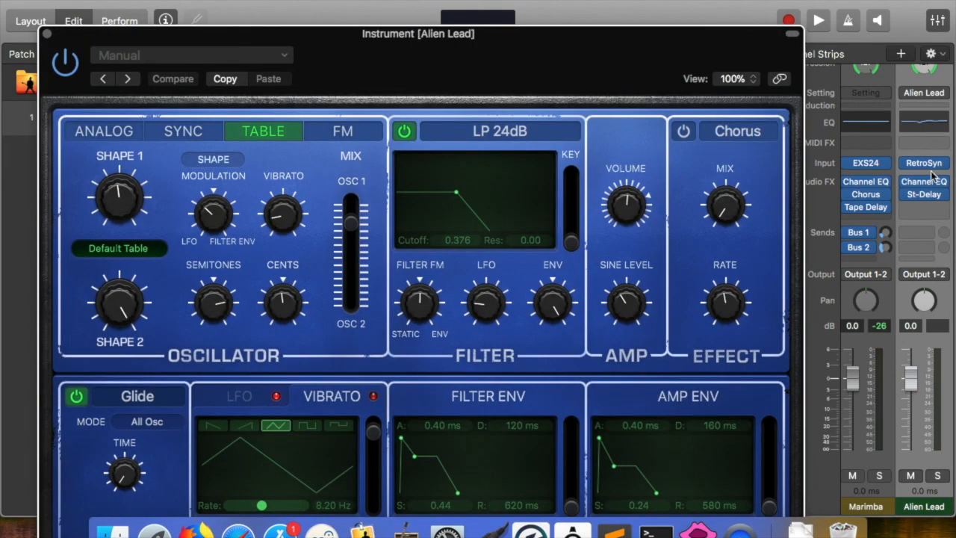
{"action": "left_click", "coordinate": [46, 34]}
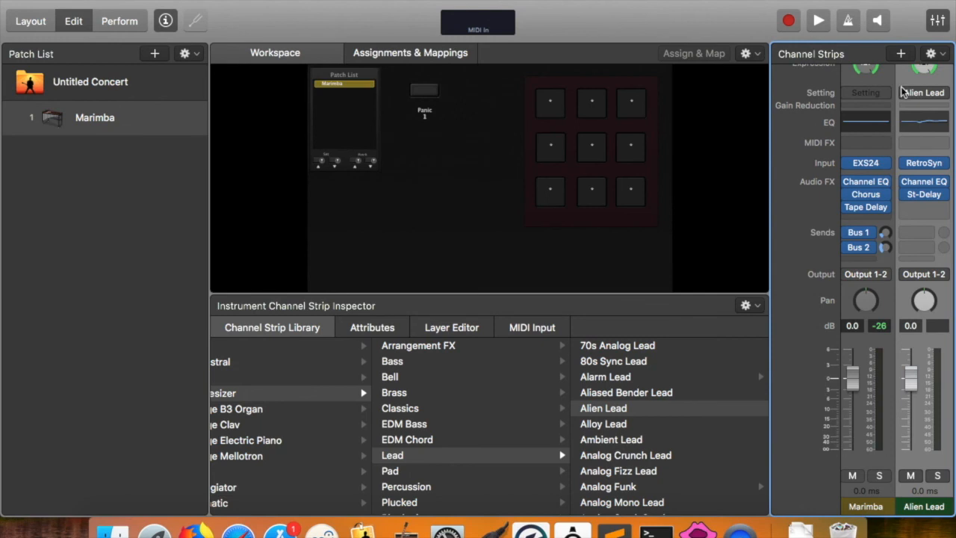
{"action": "left_click", "coordinate": [513, 332]}
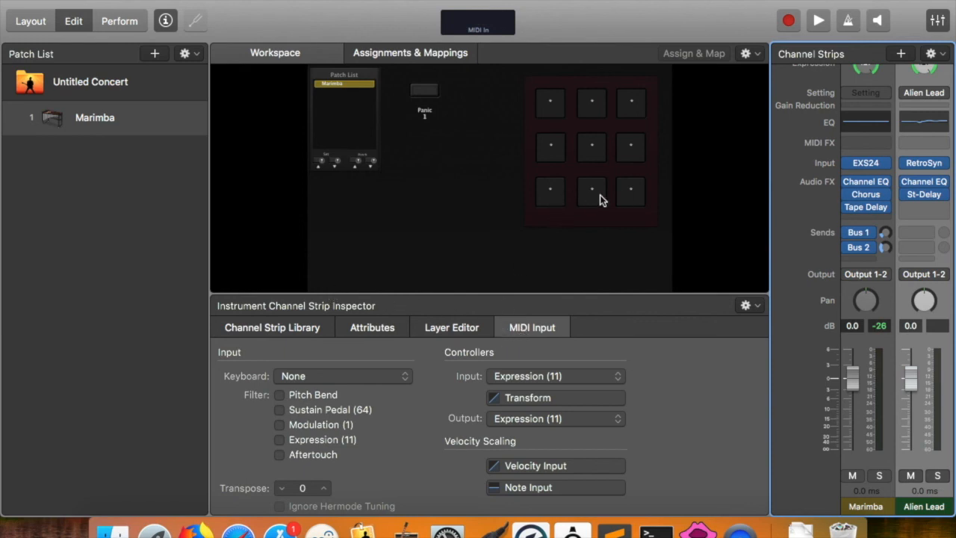
Map the bottom-right drum pad to MIDI note C2 of the Alien Lead channel strip
{"action": "left_click", "coordinate": [631, 200]}
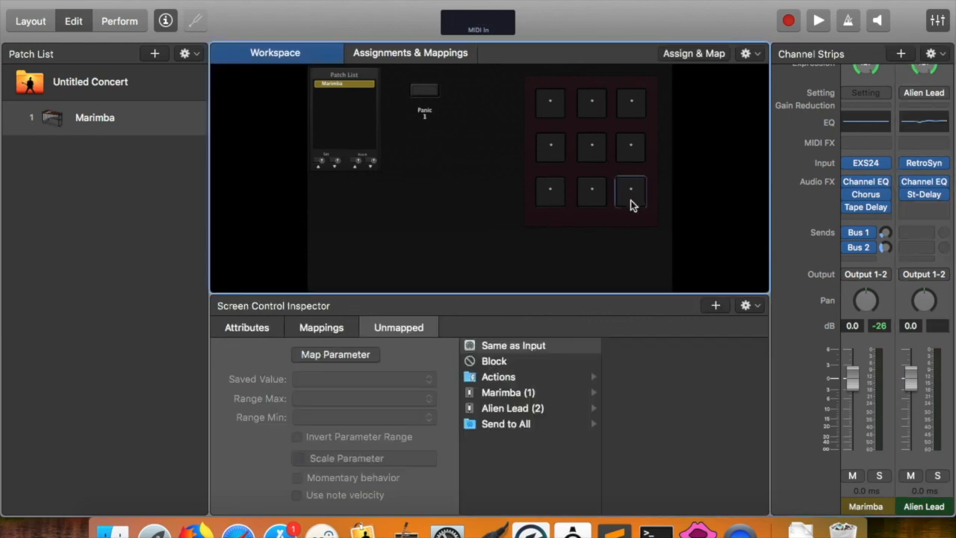
{"action": "left_click", "coordinate": [518, 411]}
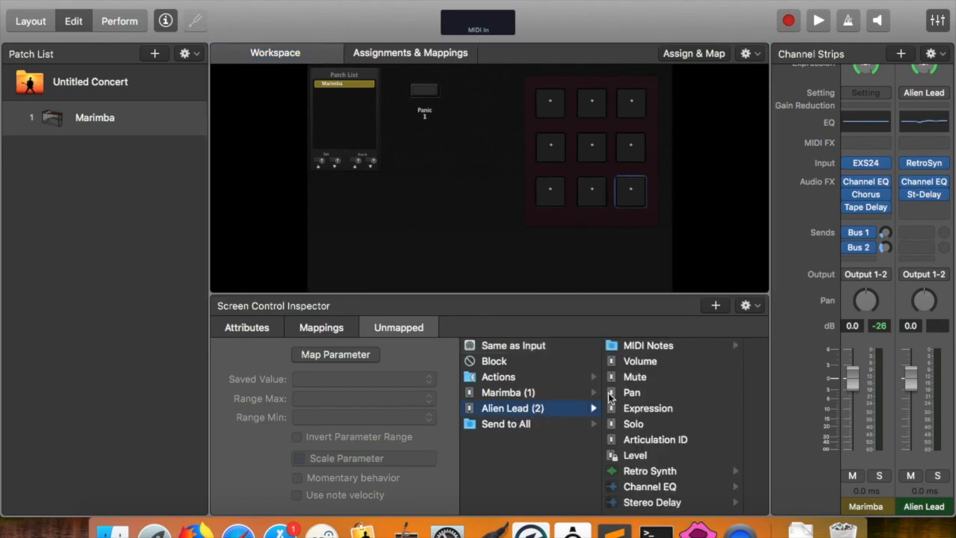
{"action": "left_click", "coordinate": [654, 346]}
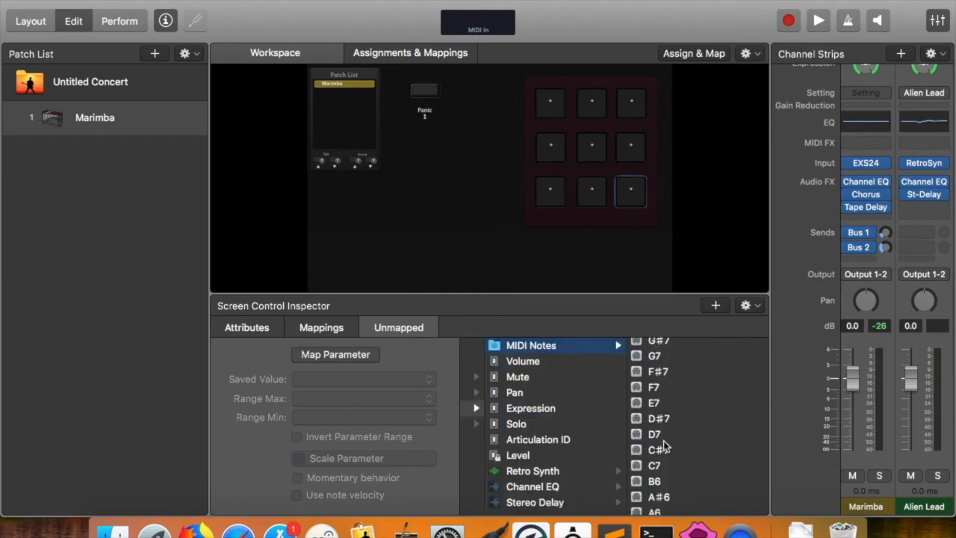
{"action": "scroll", "coordinate": [664, 446], "scroll_direction": "down", "scroll_amount": 15}
{"action": "scroll", "coordinate": [665, 467], "scroll_direction": "down", "scroll_amount": 6}
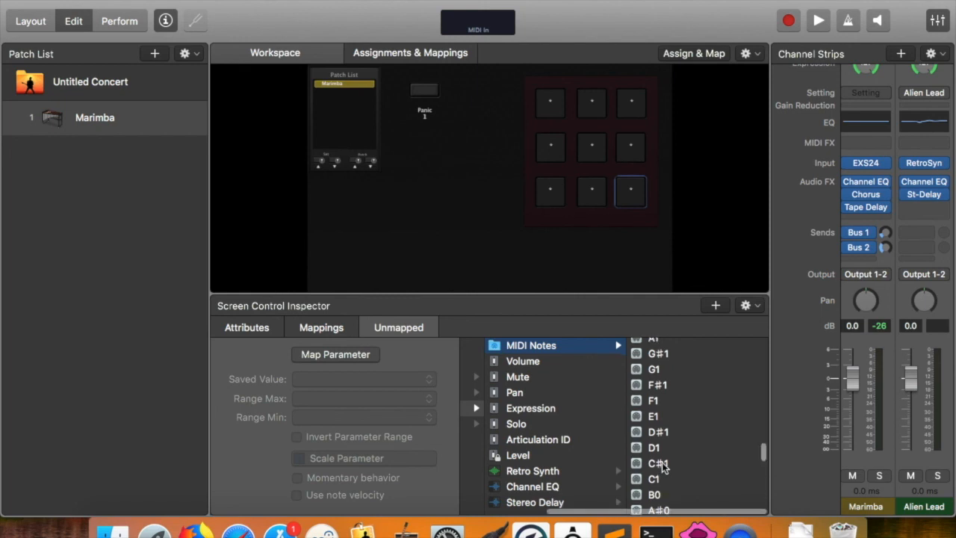
{"action": "scroll", "coordinate": [662, 463], "scroll_direction": "up", "scroll_amount": 4}
{"action": "left_click", "coordinate": [660, 423]}
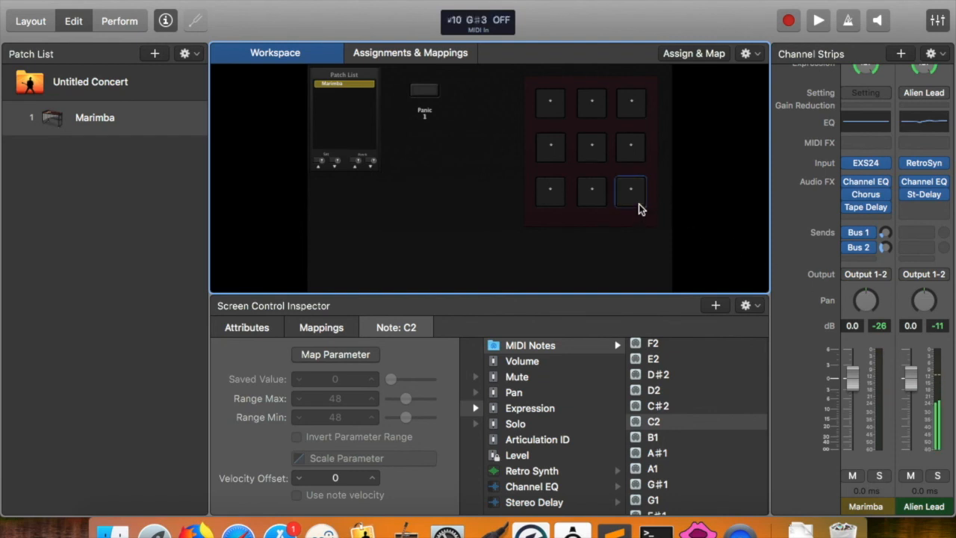
Review the mappings of the bottom-row drum pads and the overall assignments, ending on the bottom-right pad's mapping
{"action": "left_click", "coordinate": [597, 202]}
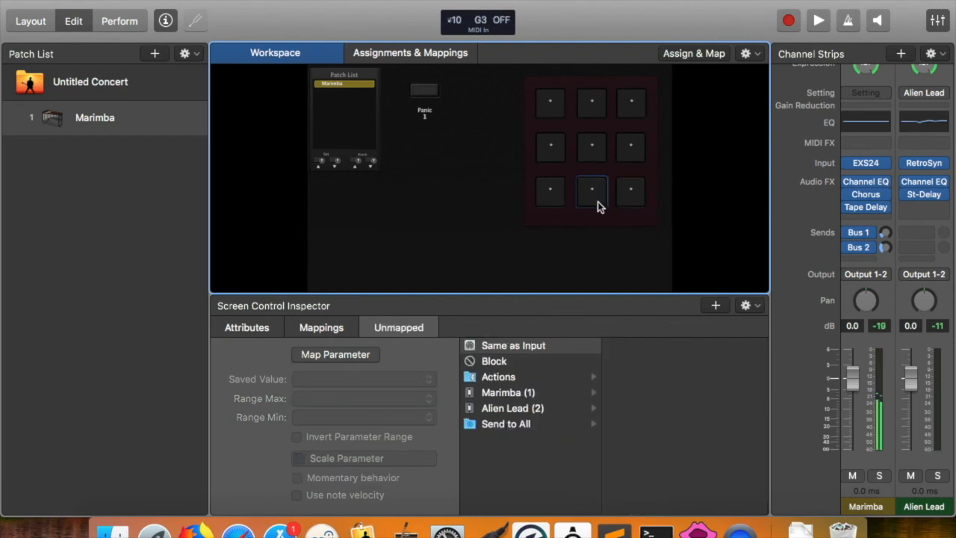
{"action": "left_click", "coordinate": [555, 200]}
{"action": "left_click", "coordinate": [633, 202]}
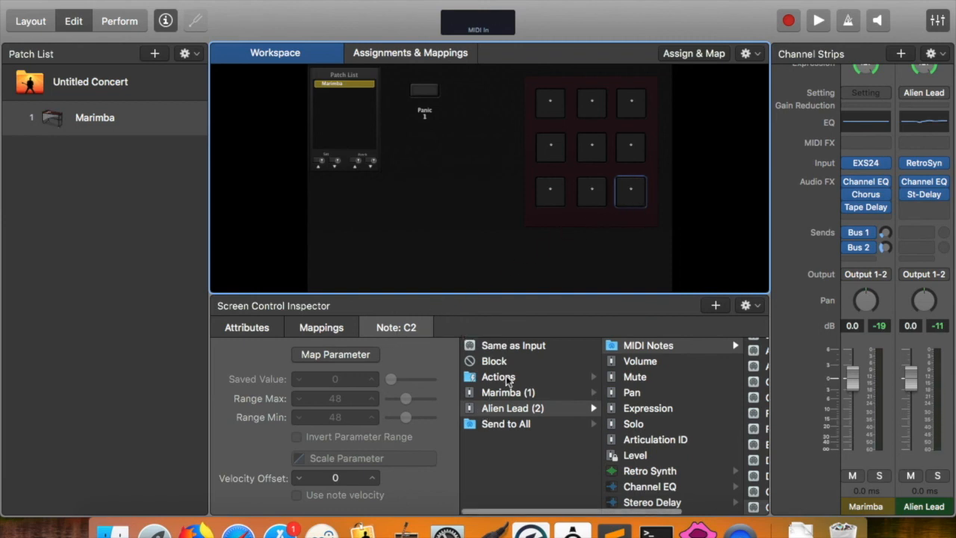
{"action": "scroll", "coordinate": [674, 398], "scroll_direction": "right", "scroll_amount": 2}
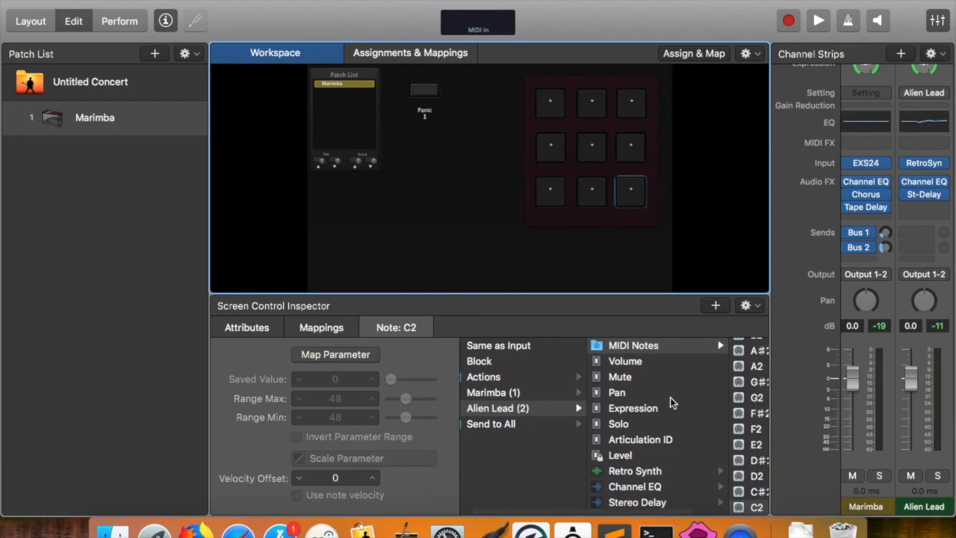
{"action": "left_click", "coordinate": [420, 57]}
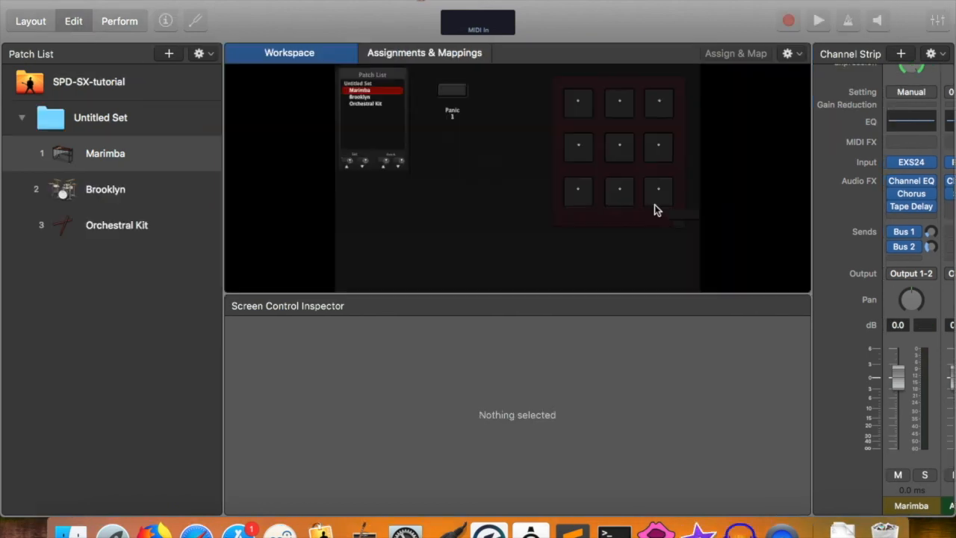
{"action": "left_click", "coordinate": [654, 204]}
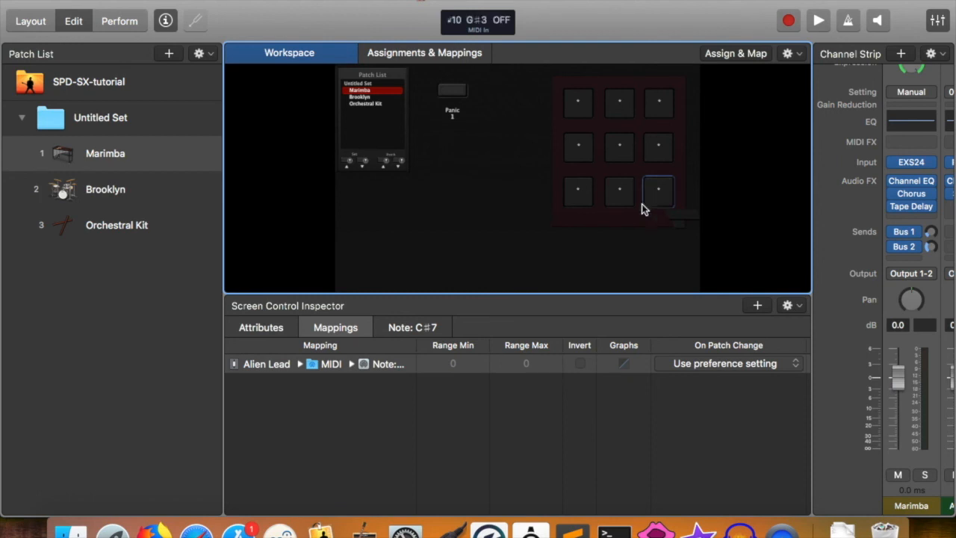
Clear the bottom-right pad's note mapping and remap it to MIDI note B0 of the Alien Lead channel strip
{"action": "left_click", "coordinate": [411, 327]}
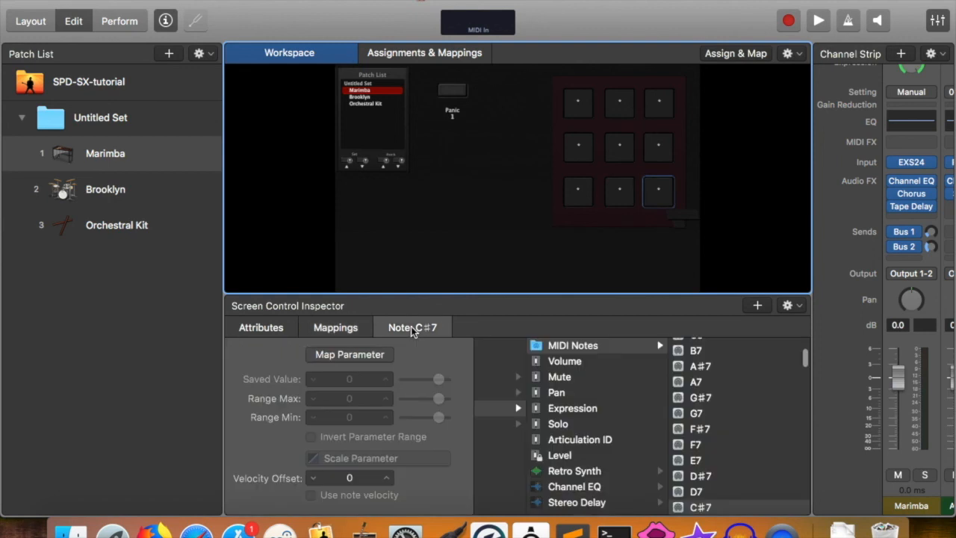
{"action": "scroll", "coordinate": [531, 373], "scroll_direction": "left", "scroll_amount": 5}
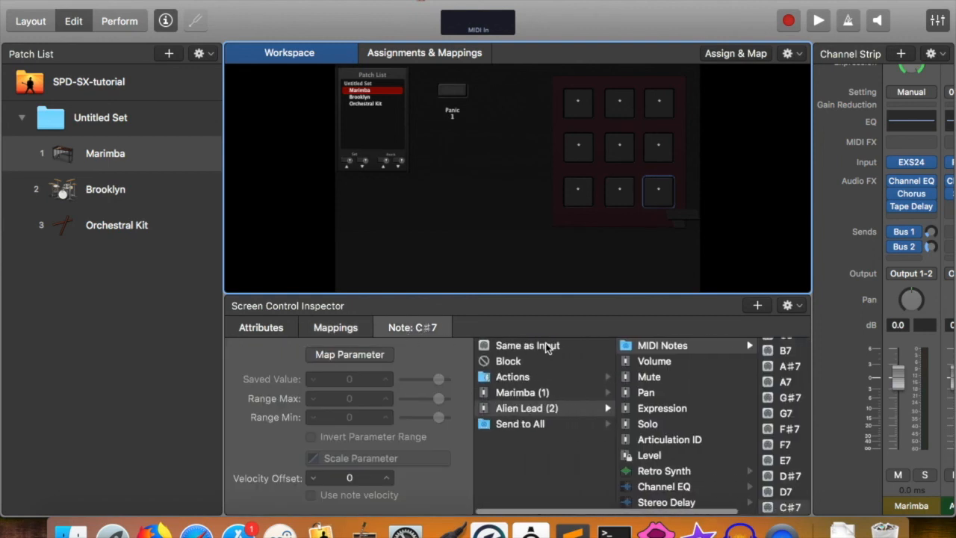
{"action": "left_click", "coordinate": [546, 346]}
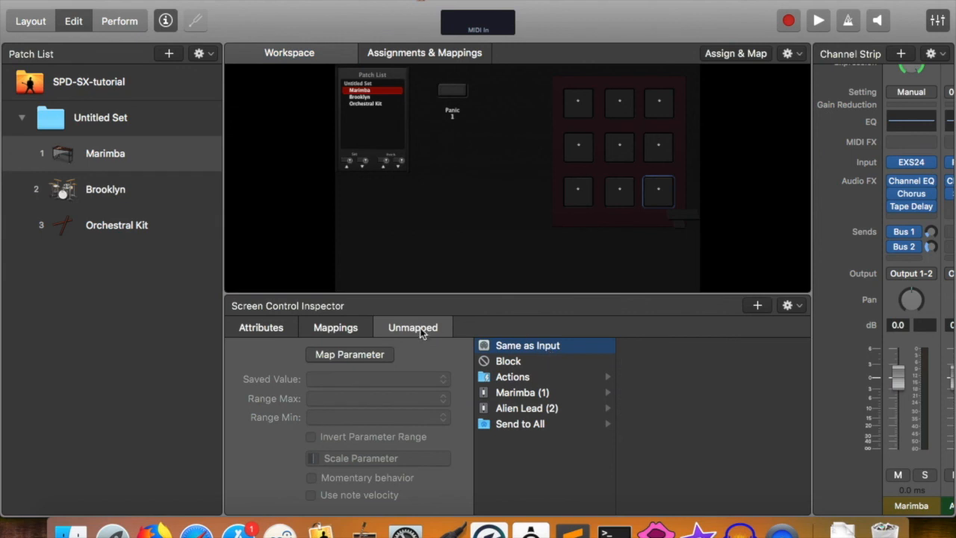
{"action": "left_click", "coordinate": [539, 405]}
{"action": "left_click", "coordinate": [684, 347]}
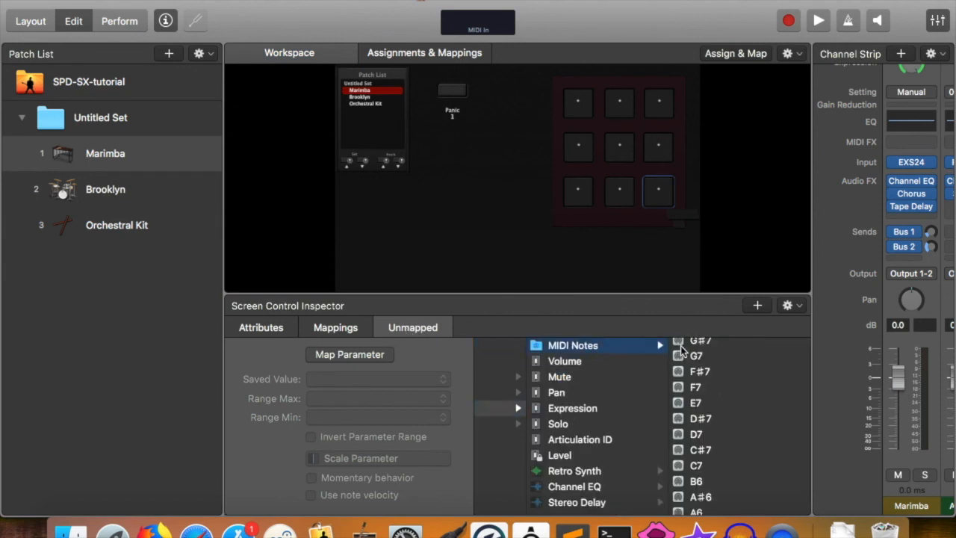
{"action": "left_click", "coordinate": [695, 387]}
{"action": "scroll", "coordinate": [703, 449], "scroll_direction": "down", "scroll_amount": 20}
{"action": "scroll", "coordinate": [704, 449], "scroll_direction": "up", "scroll_amount": 5}
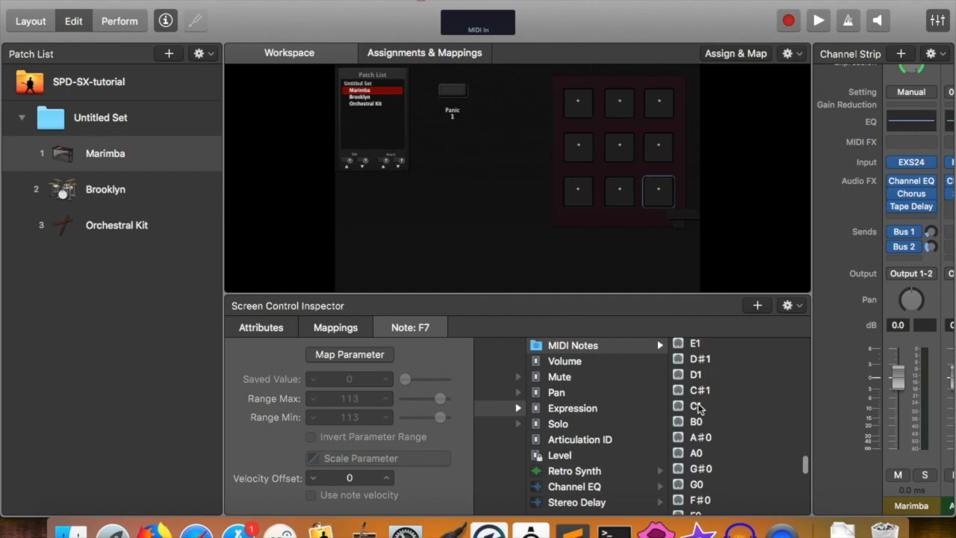
{"action": "scroll", "coordinate": [697, 411], "scroll_direction": "down", "scroll_amount": 1}
{"action": "left_click", "coordinate": [696, 425]}
{"action": "left_click", "coordinate": [700, 410]}
{"action": "left_click", "coordinate": [655, 196]}
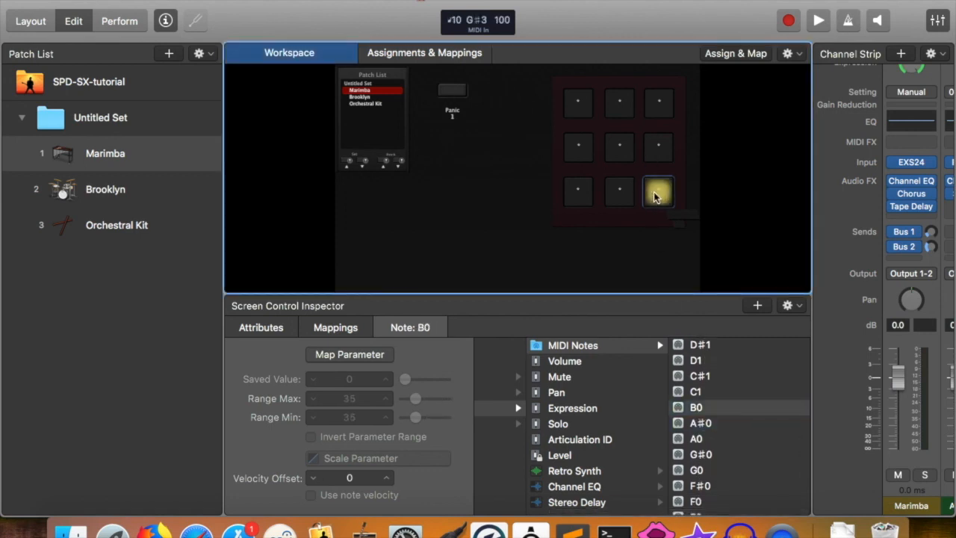
Add a second mapping to the bottom-right pad that triggers MIDI note F1 of the Marimba channel strip, and test it
{"action": "scroll", "coordinate": [575, 394], "scroll_direction": "left", "scroll_amount": 2}
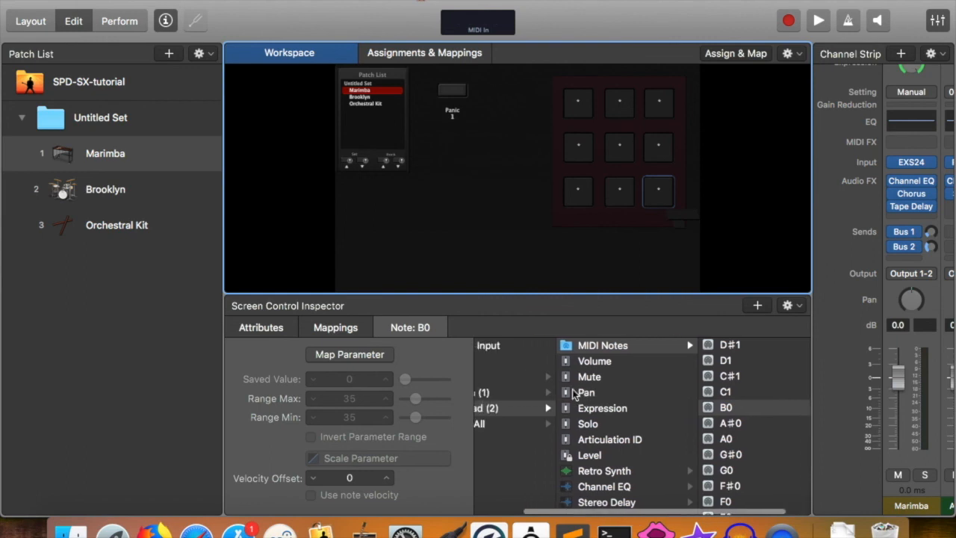
{"action": "scroll", "coordinate": [573, 395], "scroll_direction": "left", "scroll_amount": 2}
{"action": "left_click", "coordinate": [322, 331]}
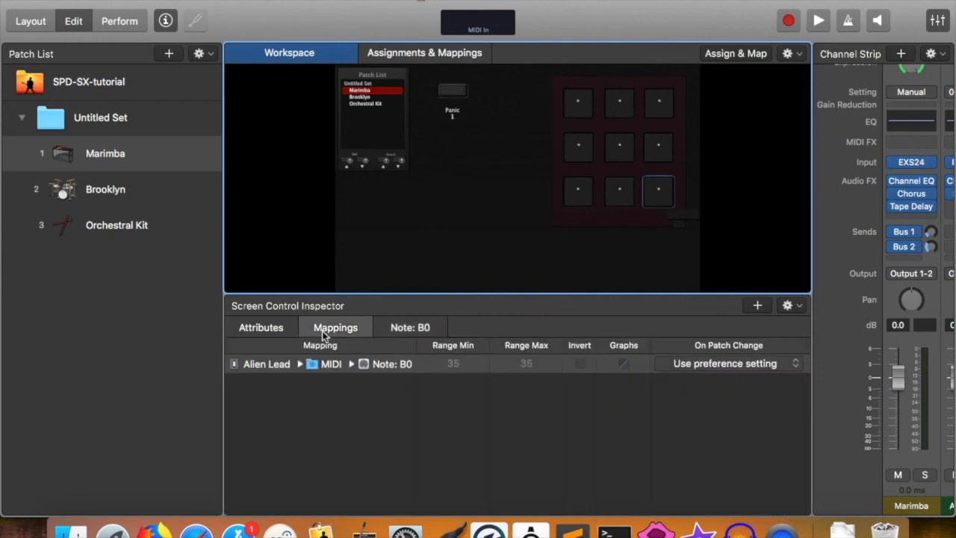
{"action": "left_click", "coordinate": [755, 305]}
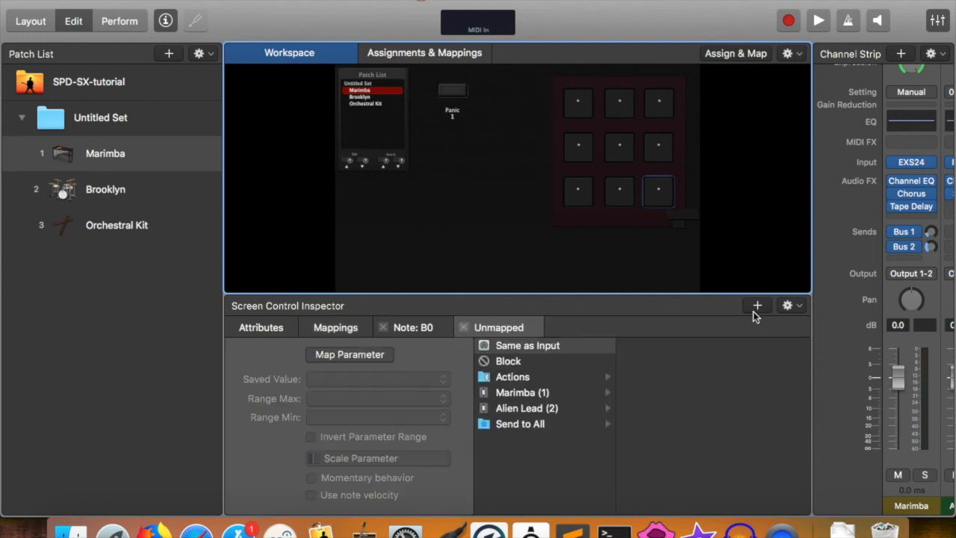
{"action": "left_click", "coordinate": [550, 394]}
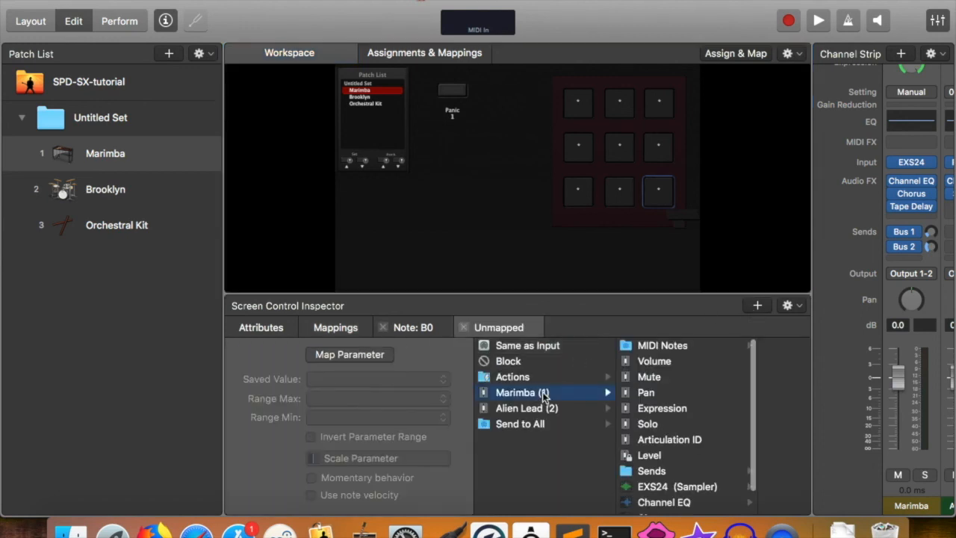
{"action": "left_click", "coordinate": [682, 348]}
{"action": "scroll", "coordinate": [714, 453], "scroll_direction": "down", "scroll_amount": 5}
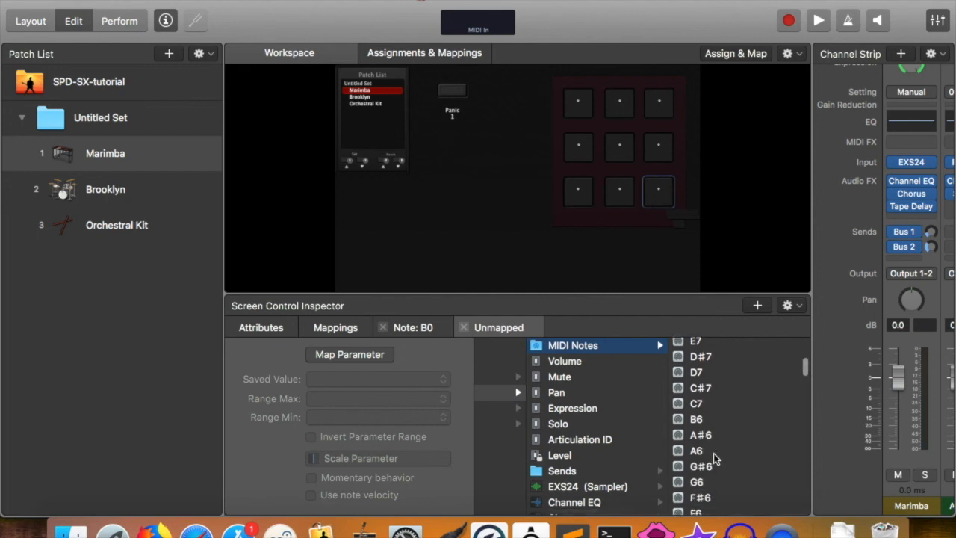
{"action": "scroll", "coordinate": [714, 454], "scroll_direction": "down", "scroll_amount": 10}
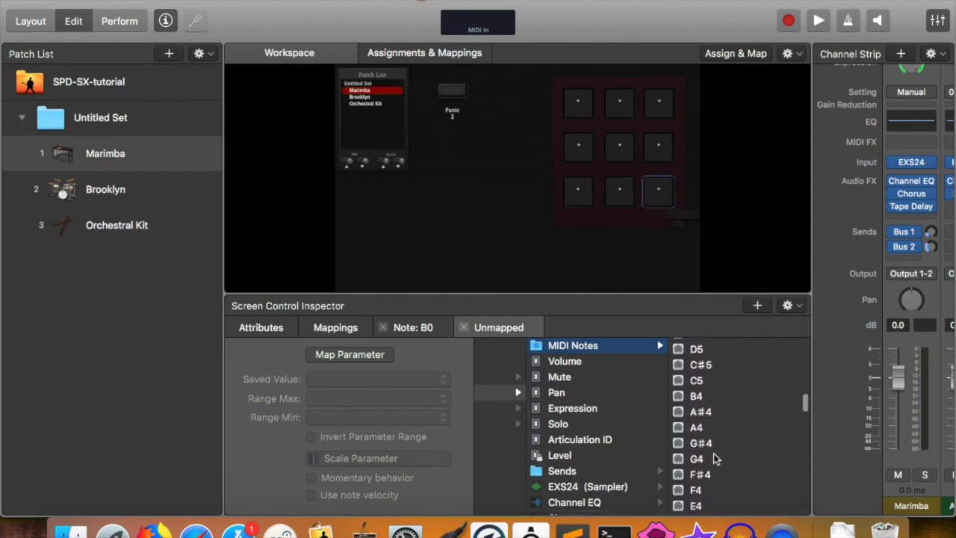
{"action": "scroll", "coordinate": [713, 459], "scroll_direction": "down", "scroll_amount": 8}
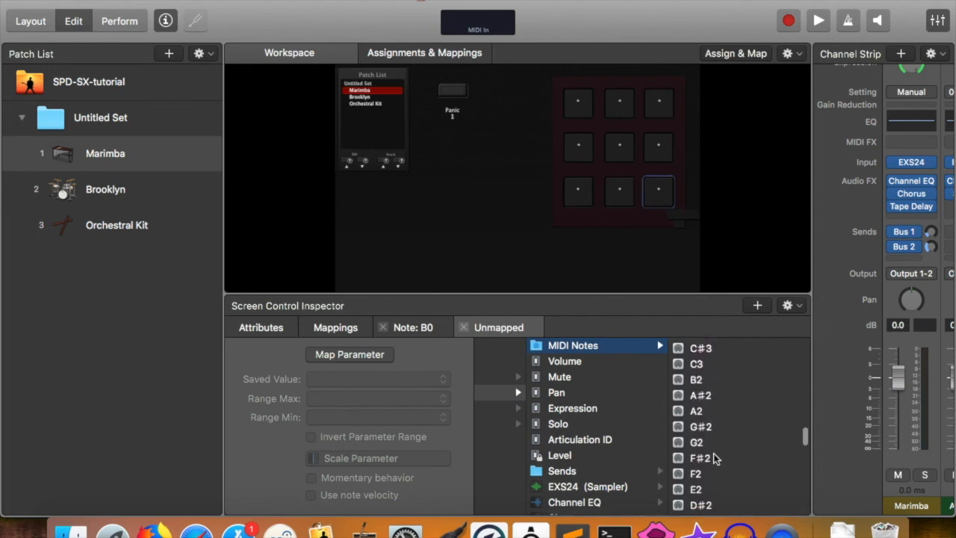
{"action": "scroll", "coordinate": [714, 454], "scroll_direction": "down", "scroll_amount": 4}
{"action": "scroll", "coordinate": [714, 454], "scroll_direction": "up", "scroll_amount": 3}
{"action": "scroll", "coordinate": [713, 454], "scroll_direction": "down", "scroll_amount": 5}
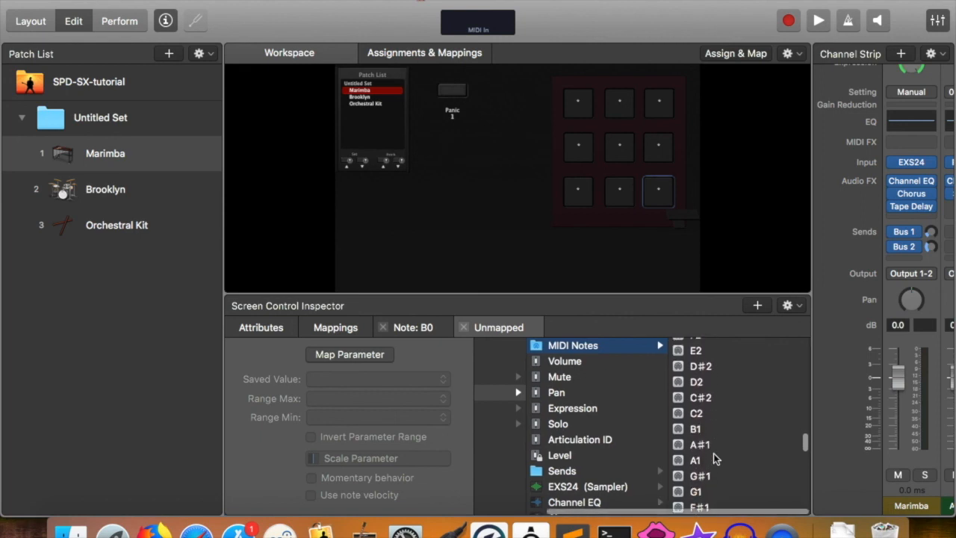
{"action": "scroll", "coordinate": [714, 454], "scroll_direction": "down", "scroll_amount": 2}
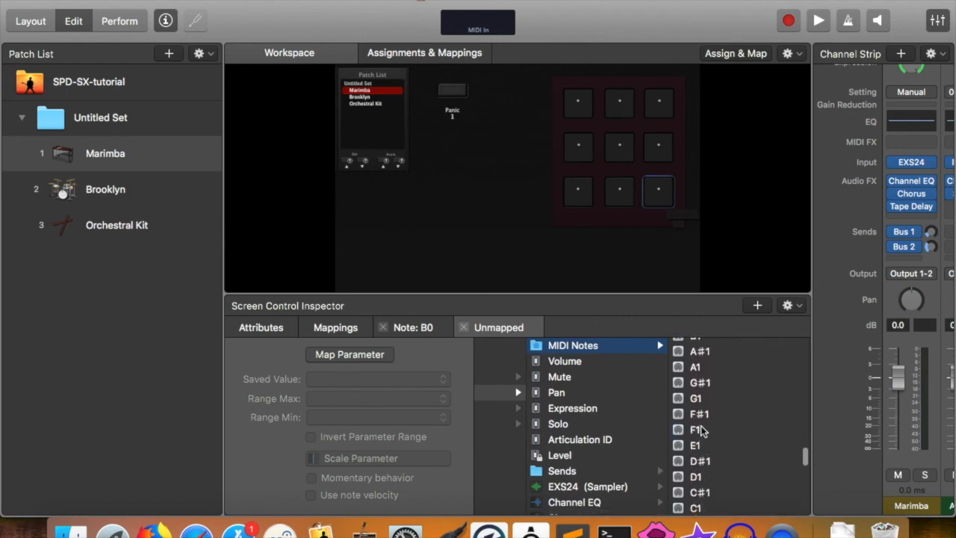
{"action": "left_click", "coordinate": [699, 430]}
{"action": "left_click", "coordinate": [663, 201]}
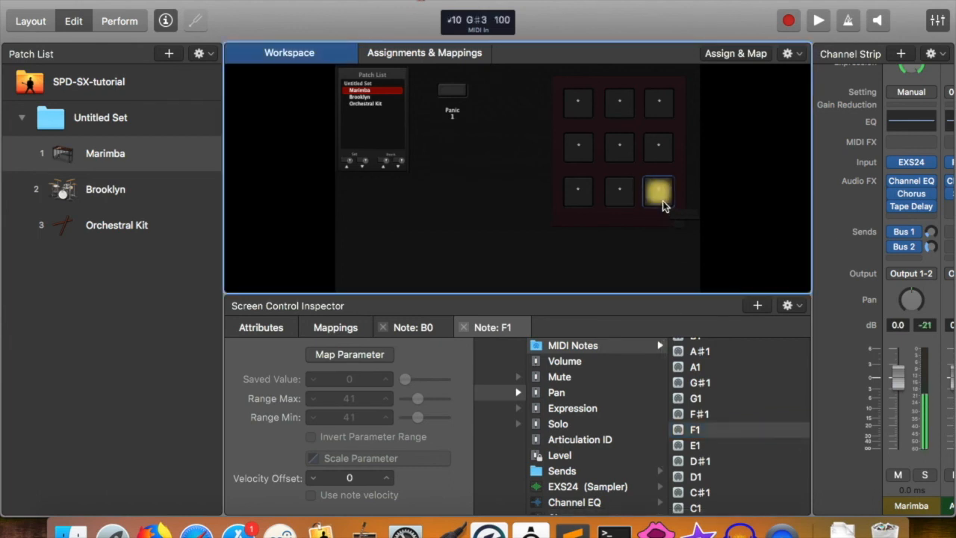
{"action": "scroll", "coordinate": [907, 370], "scroll_direction": "right", "scroll_amount": 2}
{"action": "scroll", "coordinate": [907, 370], "scroll_direction": "right", "scroll_amount": 3}
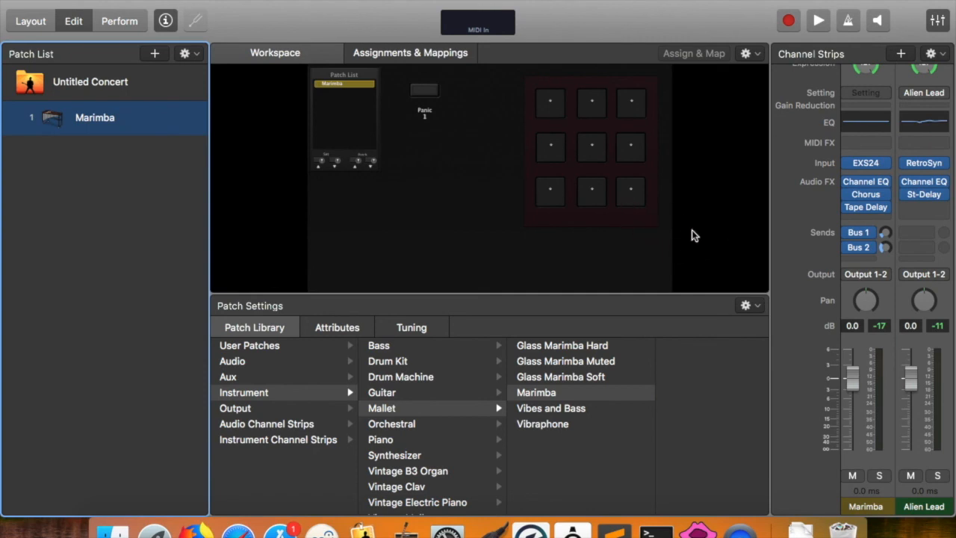
In Untitled Concert, reset the bottom-right pad to Same as Input and remap it to MIDI note C♯7 of Alien Lead
{"action": "left_click", "coordinate": [631, 193]}
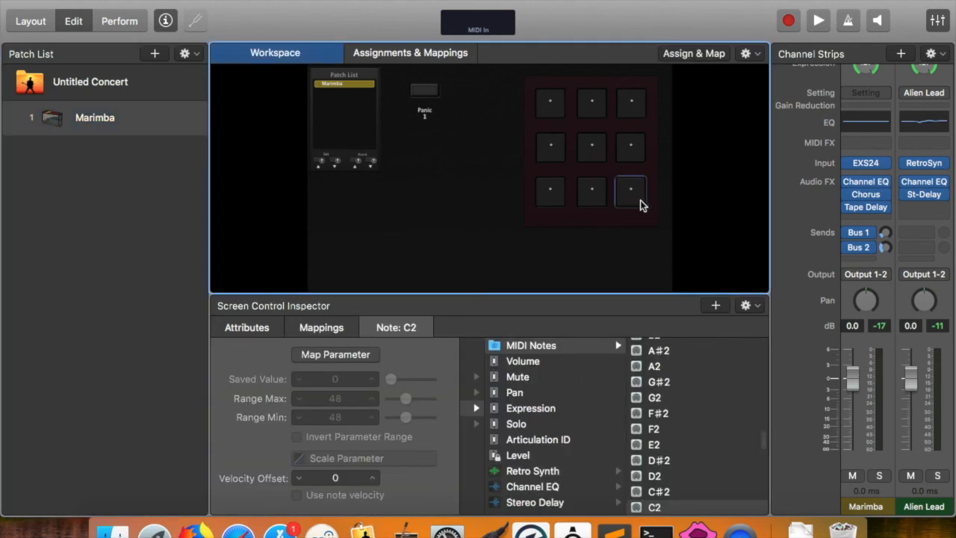
{"action": "scroll", "coordinate": [544, 454], "scroll_direction": "left", "scroll_amount": 5}
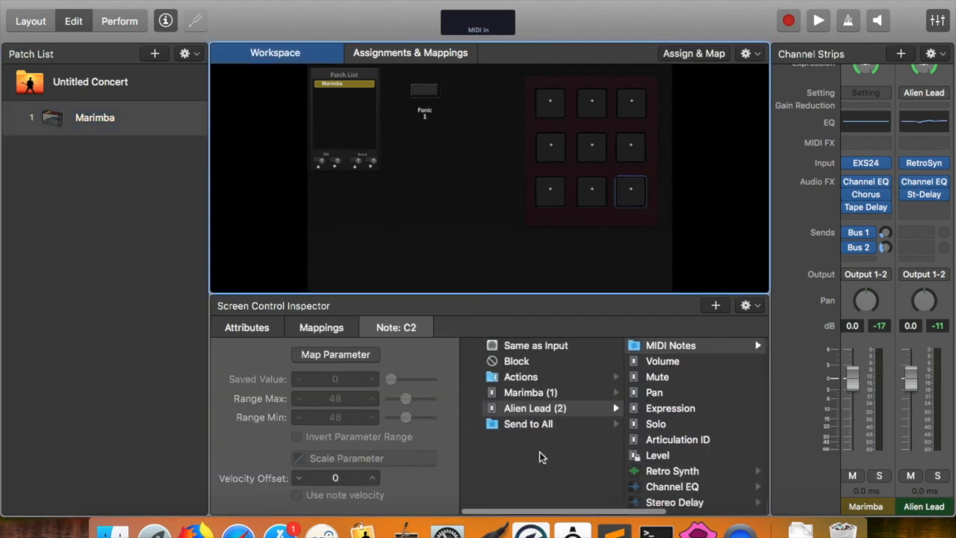
{"action": "left_click", "coordinate": [514, 348]}
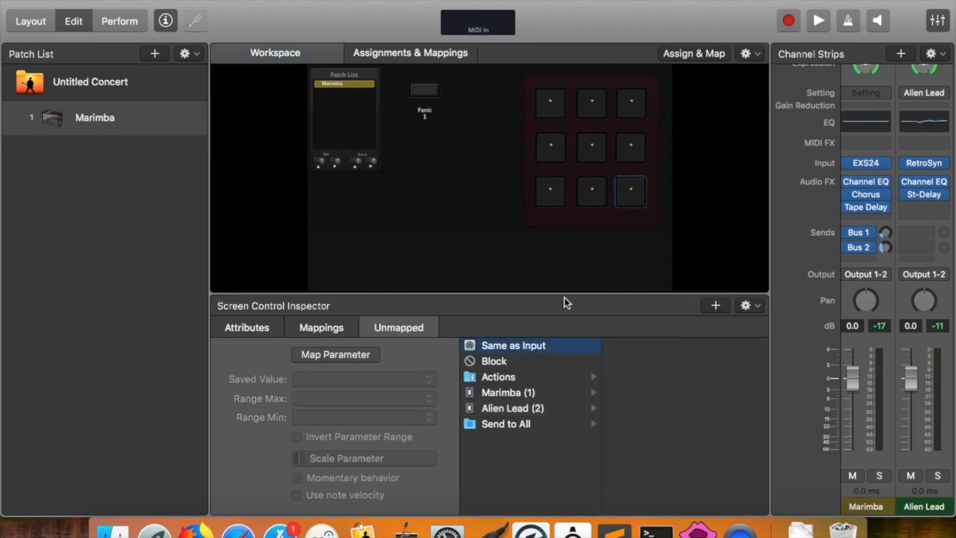
{"action": "left_click", "coordinate": [637, 207]}
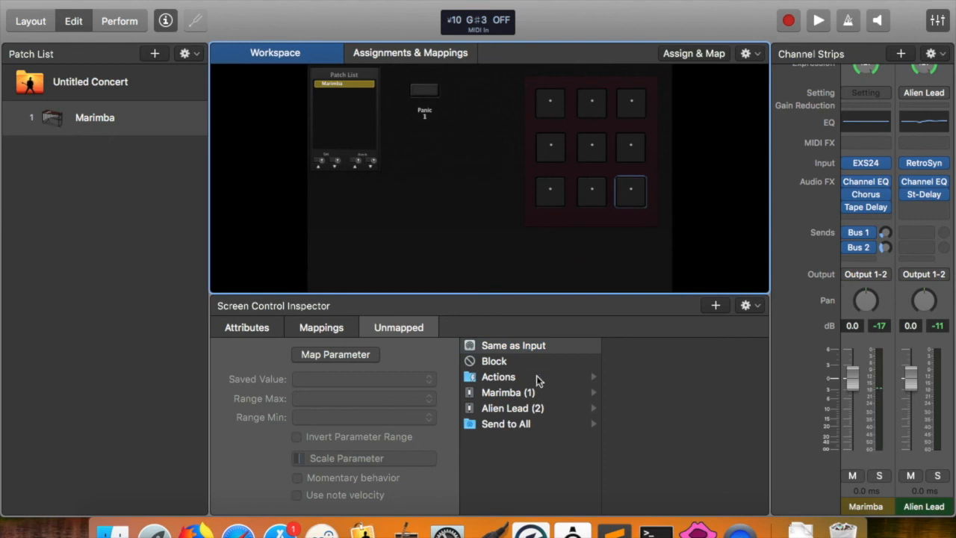
{"action": "left_click", "coordinate": [535, 414]}
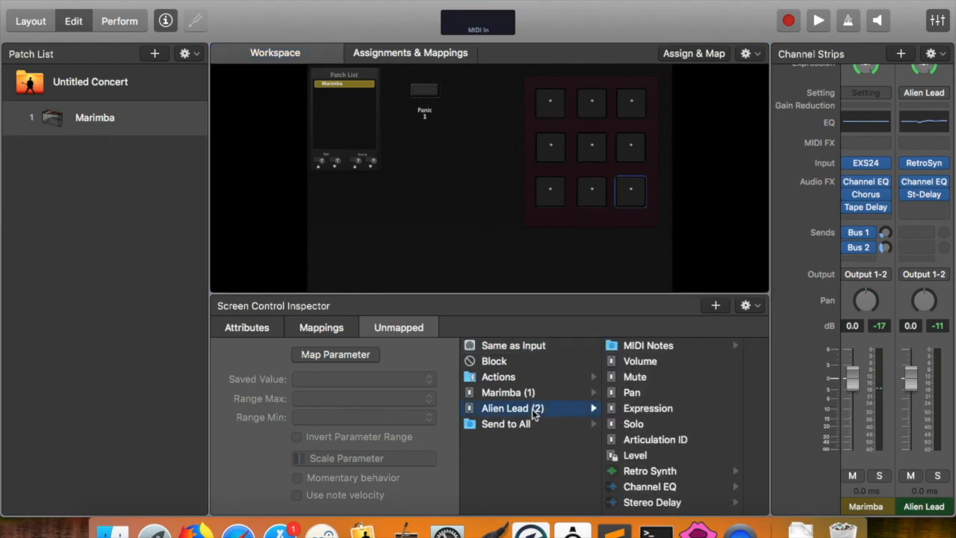
{"action": "left_click", "coordinate": [681, 348]}
{"action": "left_click", "coordinate": [682, 449]}
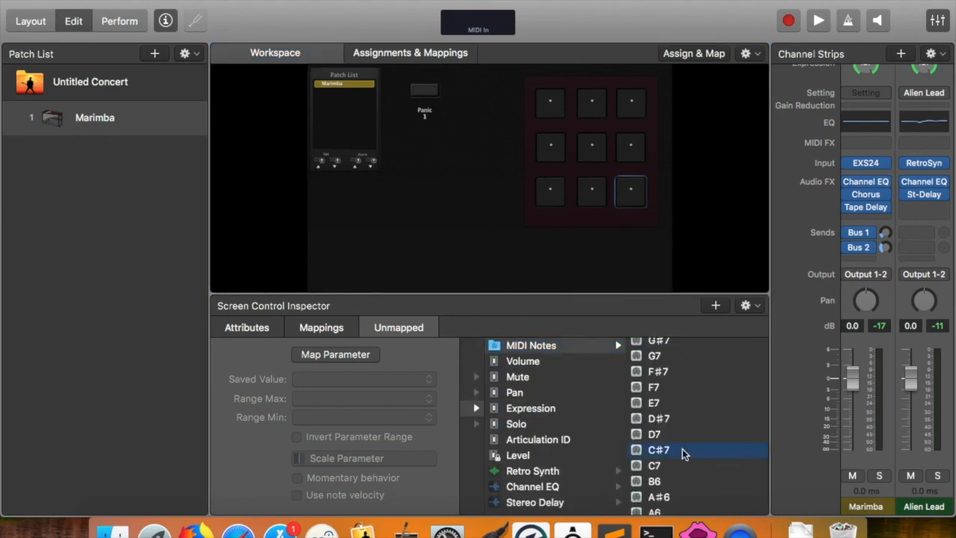
{"action": "left_click", "coordinate": [638, 202]}
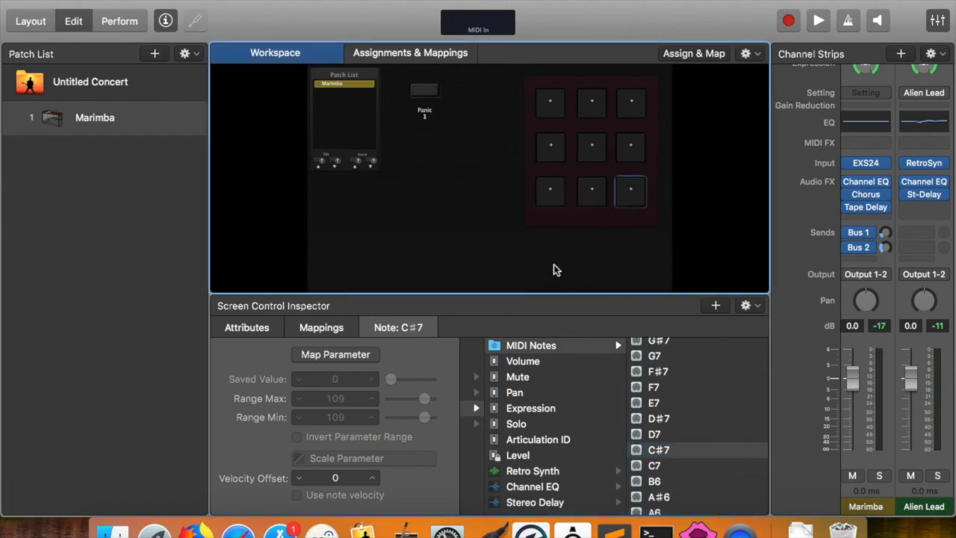
Check the SPD-SX 9 entry in the list of assignments and mappings and return to the workspace
{"action": "left_click", "coordinate": [403, 52]}
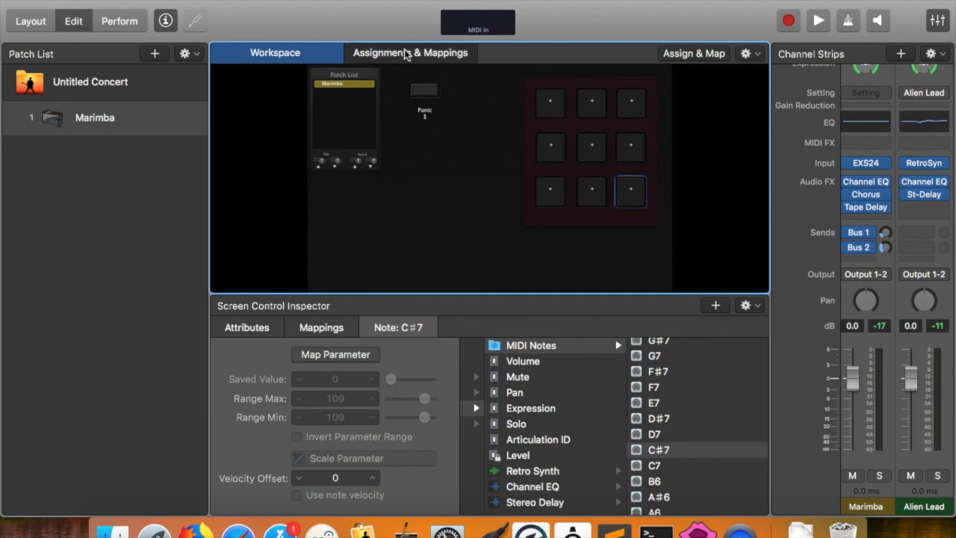
{"action": "left_click", "coordinate": [474, 246]}
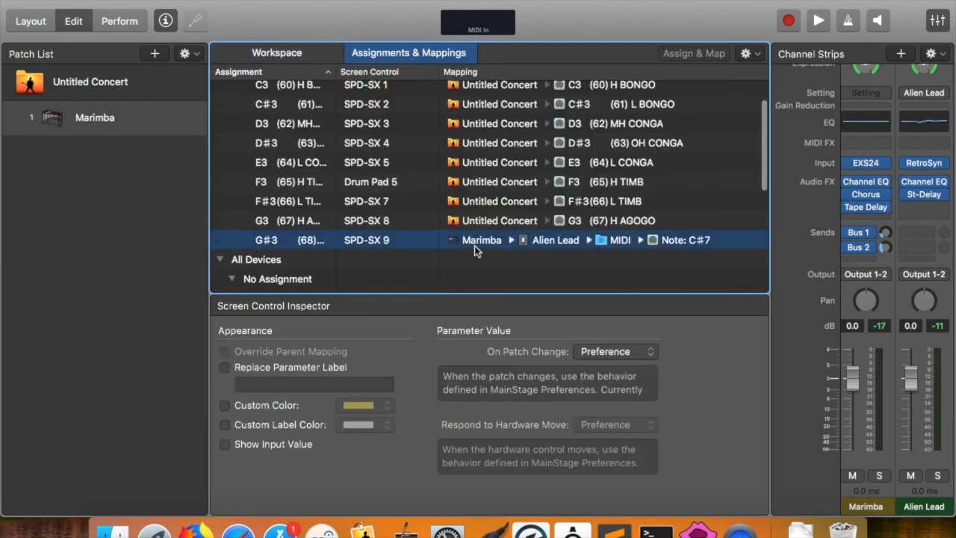
{"action": "left_click", "coordinate": [307, 52]}
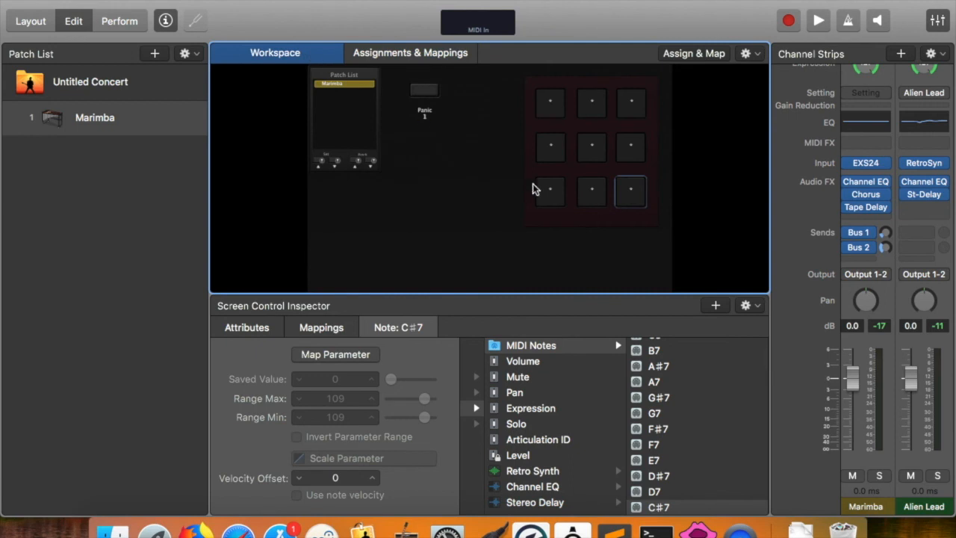
{"action": "left_click", "coordinate": [504, 223]}
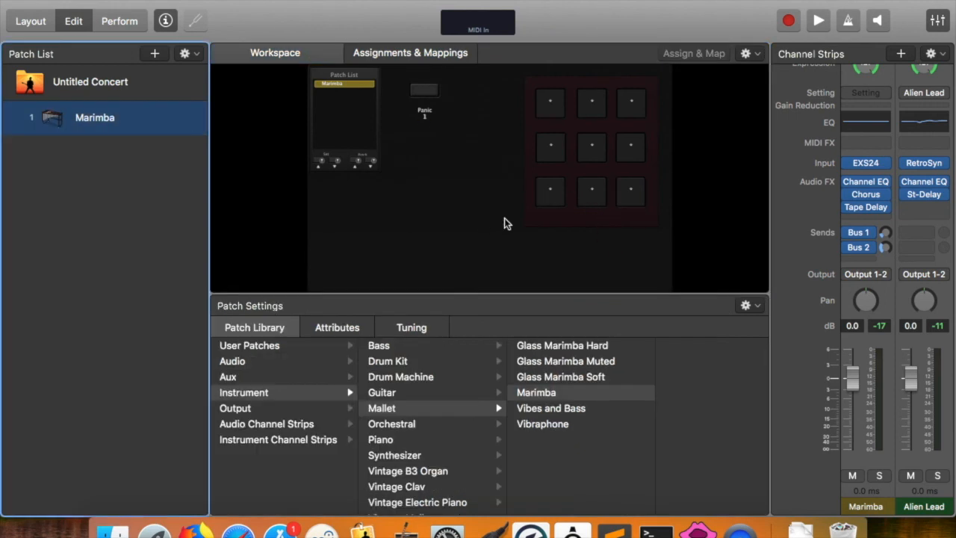
Examine the actions available for mapping the top-right pad and view the concert's settings
{"action": "left_click", "coordinate": [634, 119]}
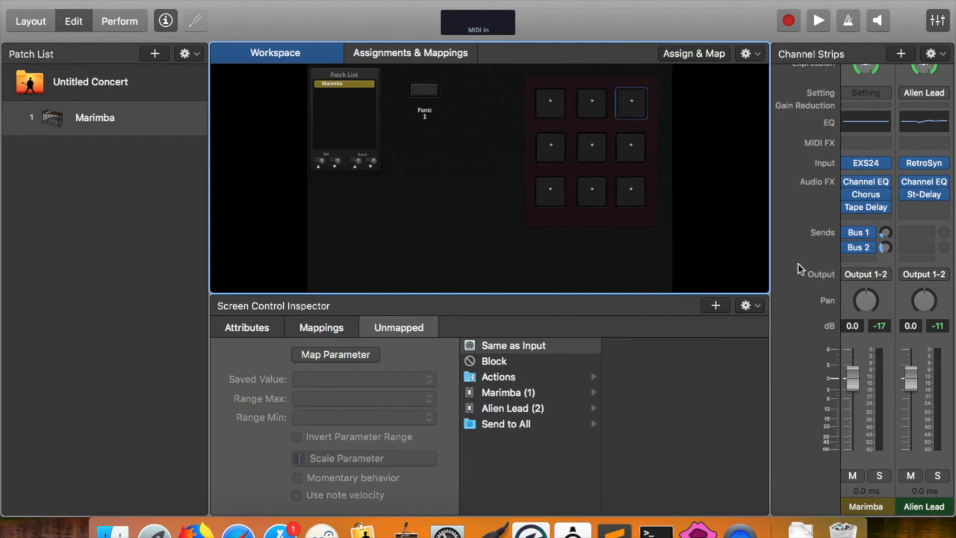
{"action": "left_click", "coordinate": [508, 380]}
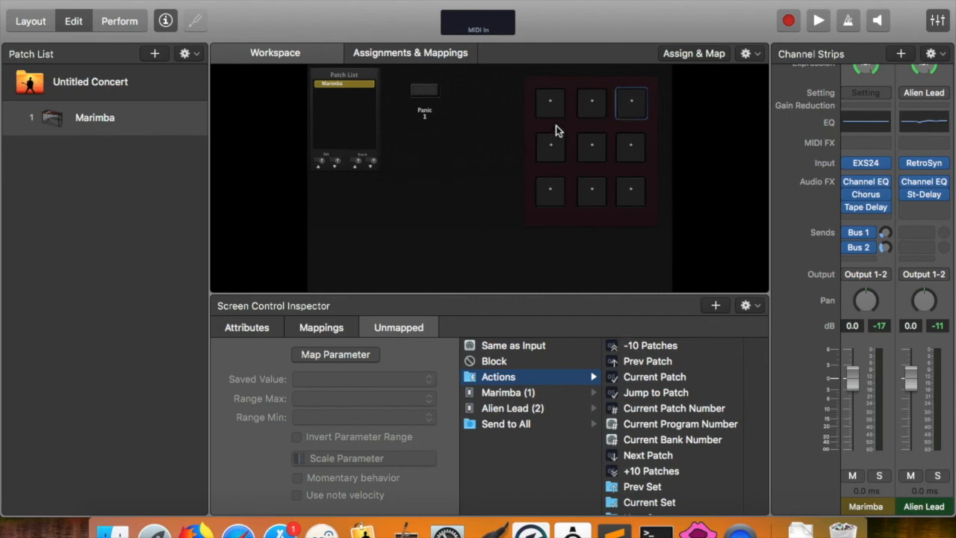
{"action": "left_click", "coordinate": [144, 85]}
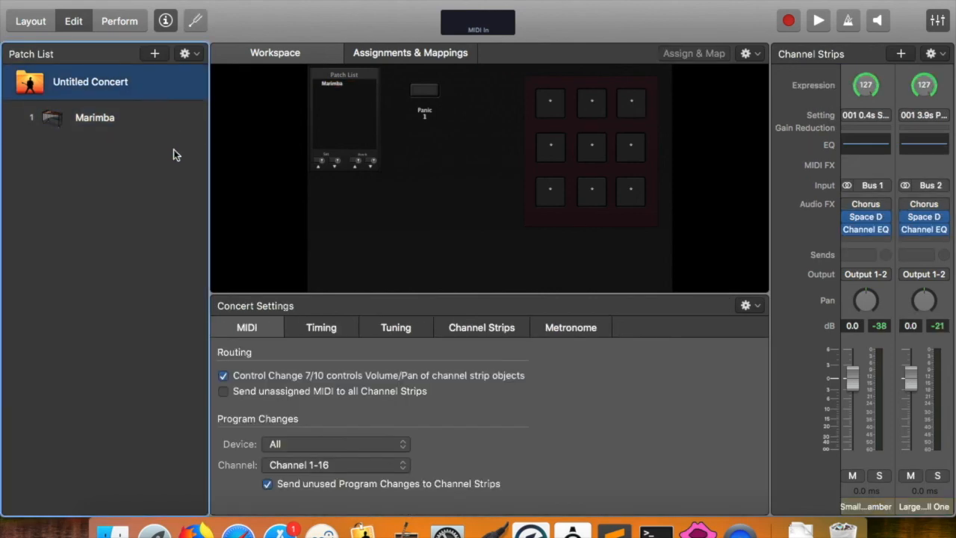
Create a new set in the patch list and move the Marimba patch into it
{"action": "left_click", "coordinate": [132, 120]}
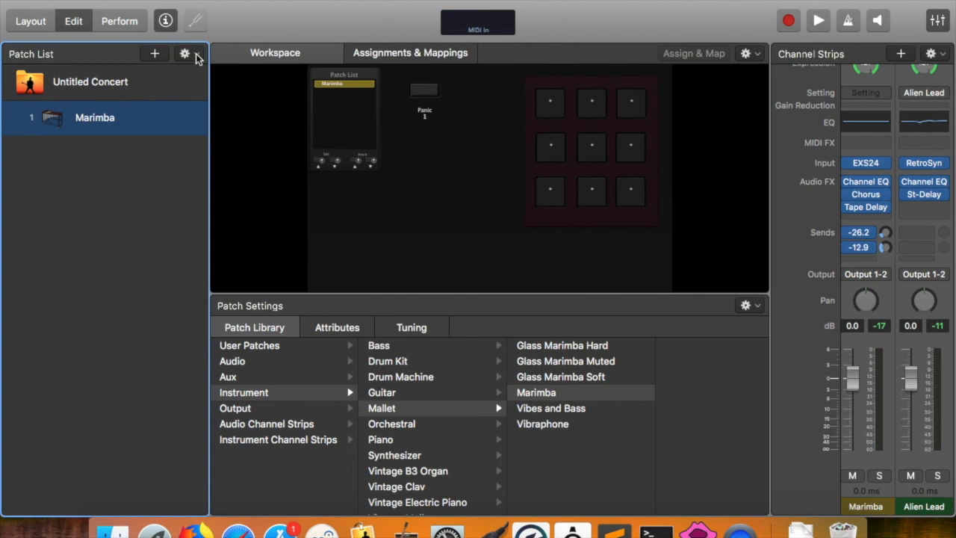
{"action": "left_click", "coordinate": [196, 56]}
{"action": "left_click", "coordinate": [236, 116]}
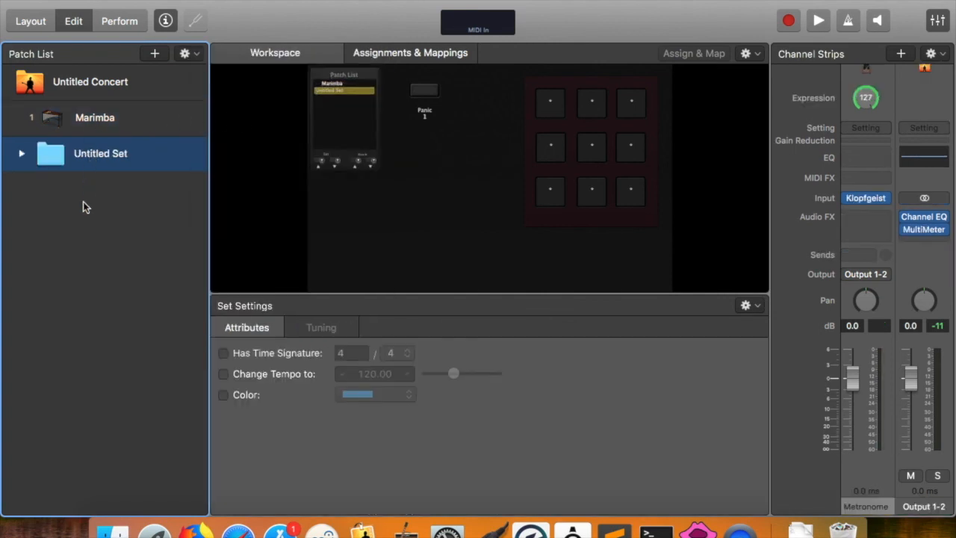
{"action": "left_click_drag", "start_coordinate": [94, 120], "coordinate": [107, 156]}
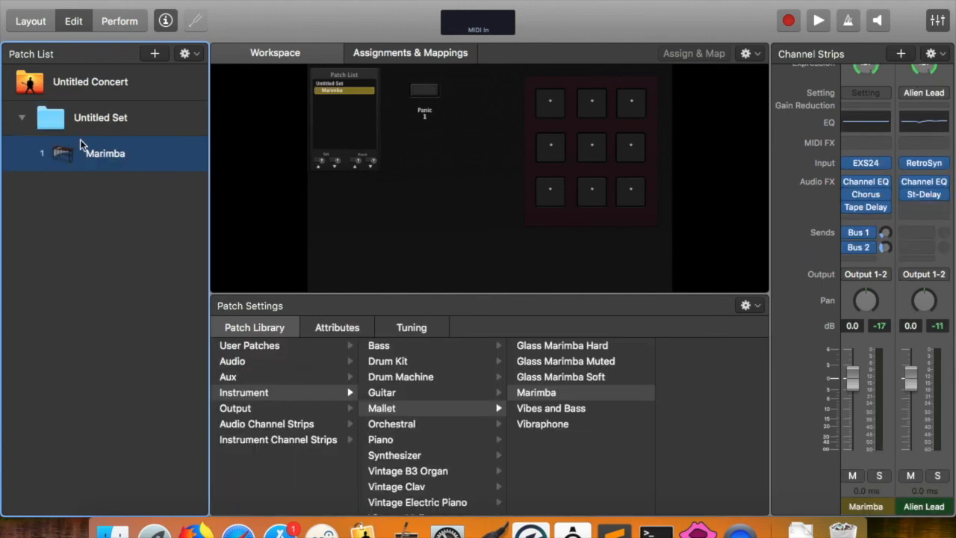
At concert level, map the top-right drum pad to the Next Patch action
{"action": "left_click", "coordinate": [102, 80]}
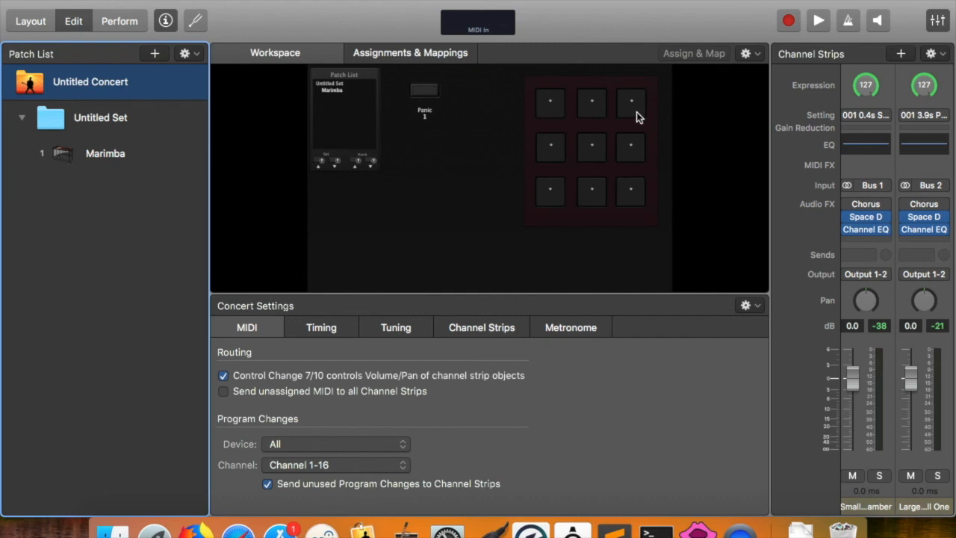
{"action": "left_click", "coordinate": [97, 119]}
{"action": "left_click", "coordinate": [105, 155]}
{"action": "left_click", "coordinate": [101, 82]}
{"action": "left_click", "coordinate": [632, 114]}
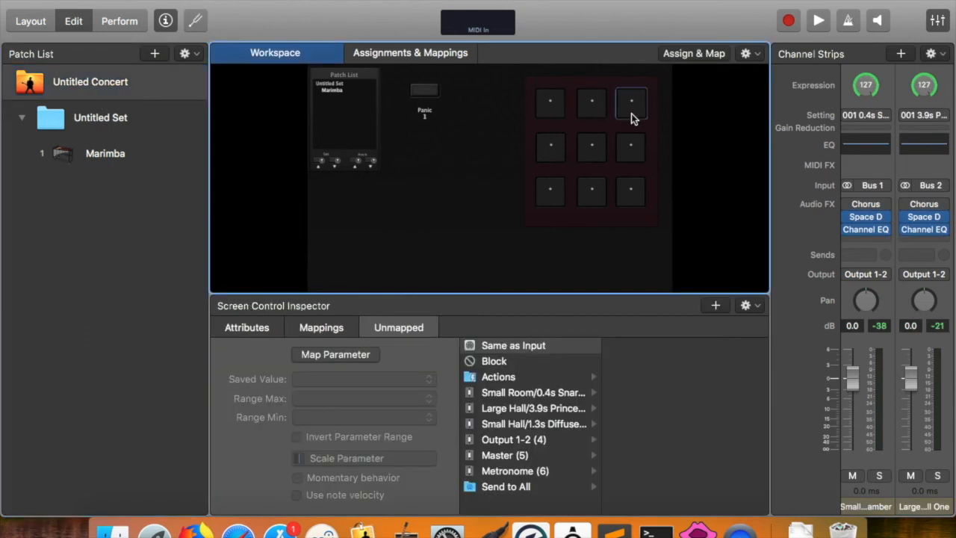
{"action": "mouse_move", "coordinate": [545, 381]}
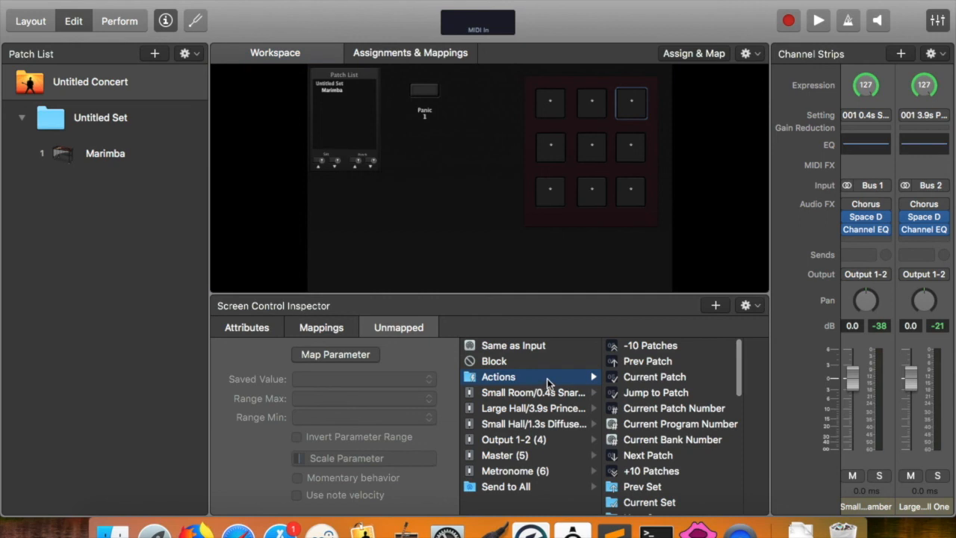
{"action": "left_click", "coordinate": [648, 457]}
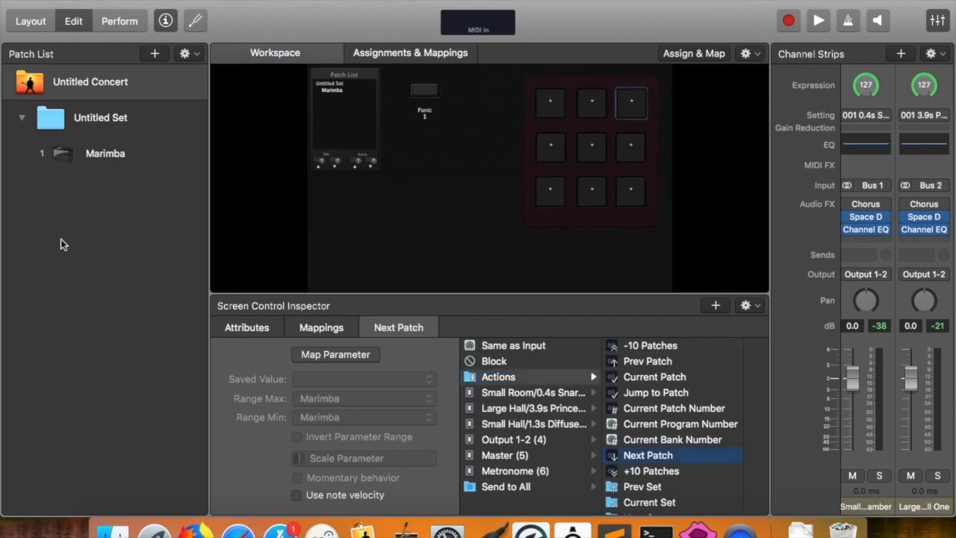
Add a new patch after Marimba in Untitled Set and load the Orchestral Kit percussion instrument into it
{"action": "left_click", "coordinate": [105, 151]}
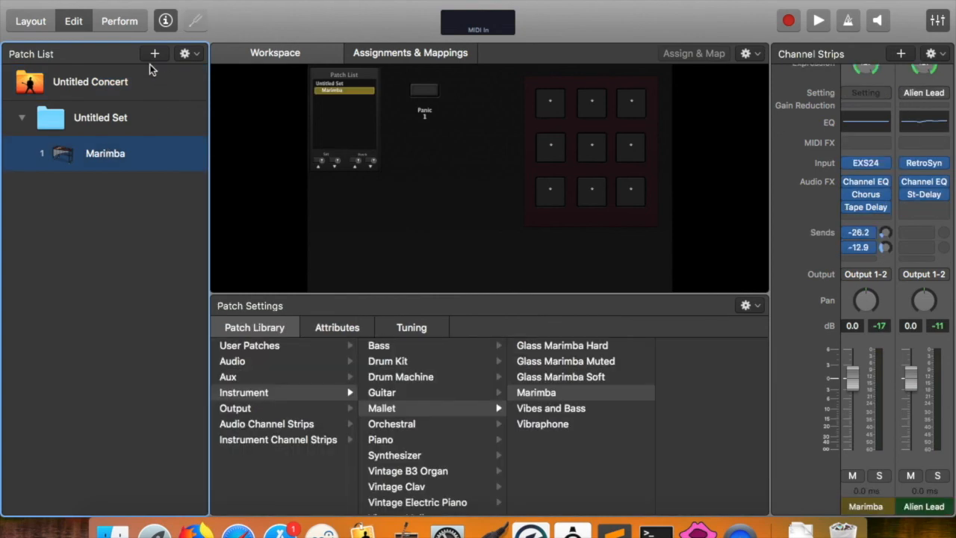
{"action": "left_click", "coordinate": [155, 55]}
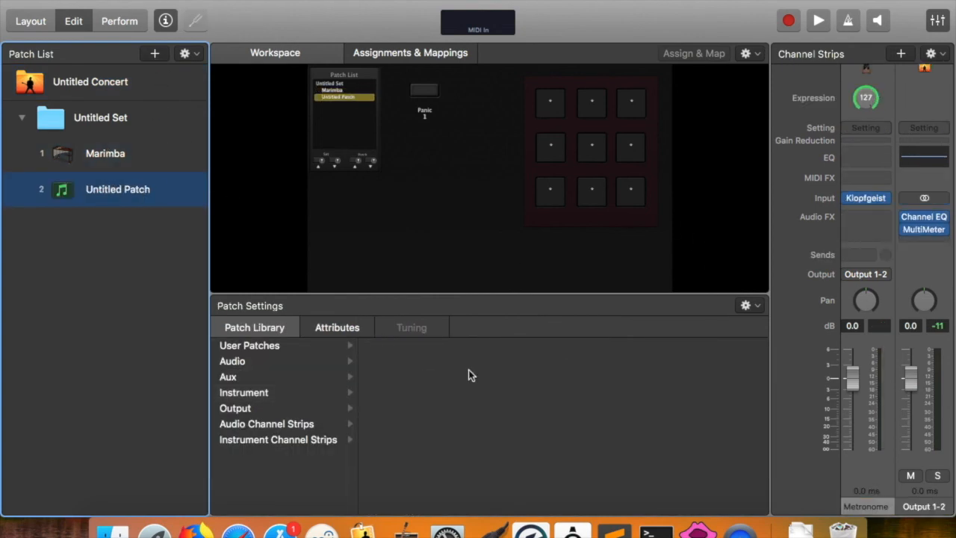
{"action": "left_click", "coordinate": [251, 395]}
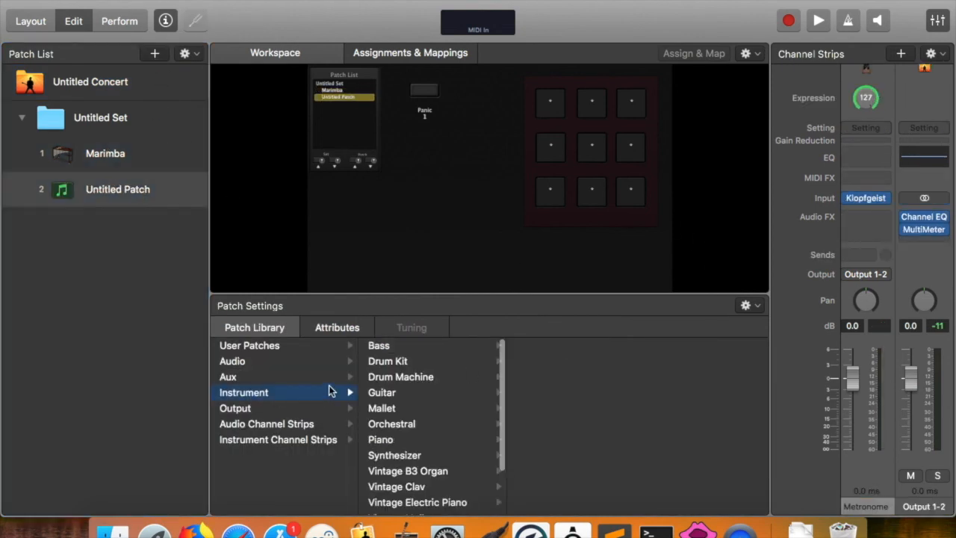
{"action": "left_click", "coordinate": [393, 424]}
{"action": "left_click", "coordinate": [551, 409]}
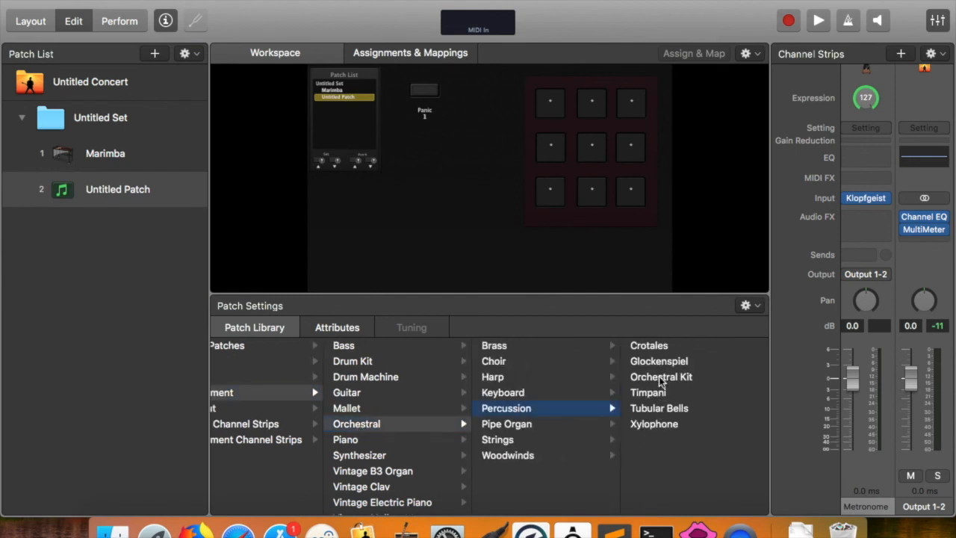
{"action": "left_click", "coordinate": [661, 378]}
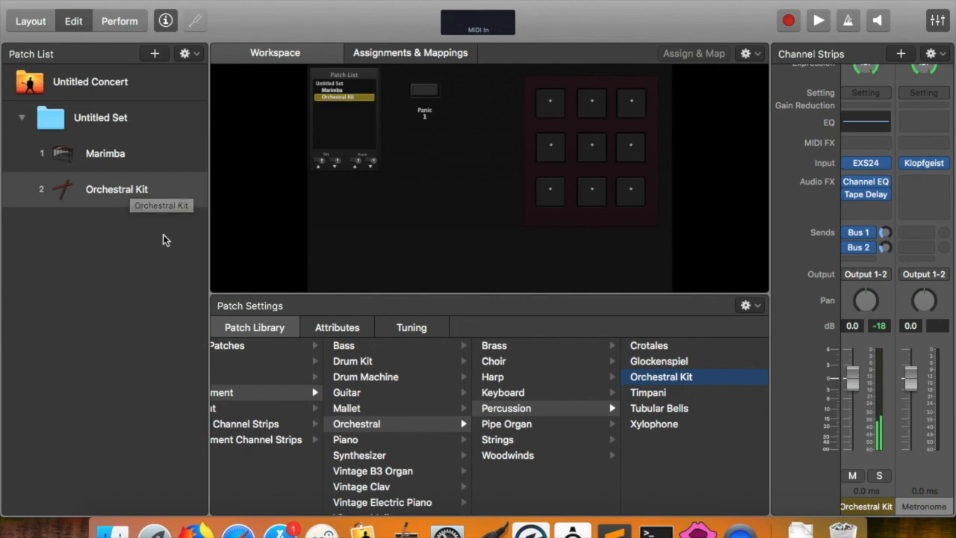
Inspect the top-right pad's settings at patch level and switch to Layout mode
{"action": "left_click", "coordinate": [102, 154]}
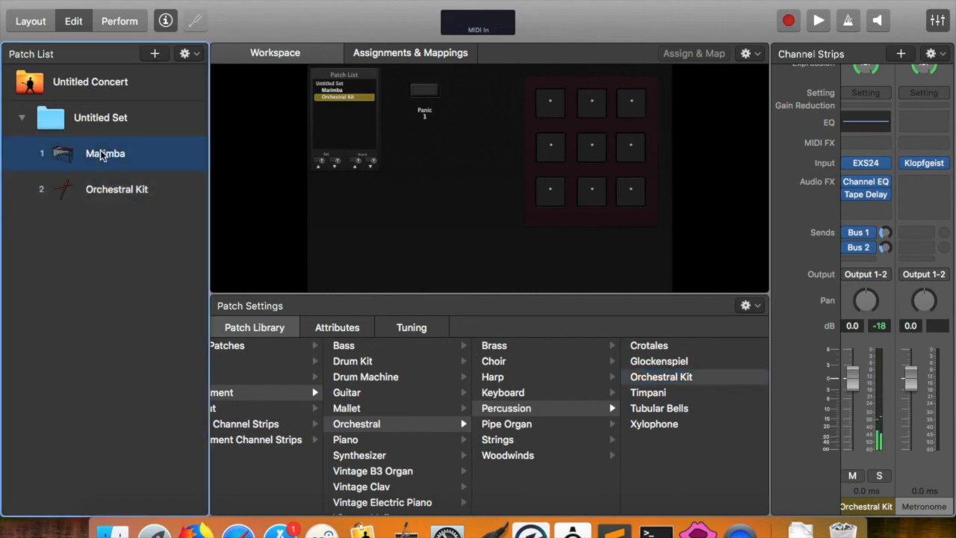
{"action": "left_click", "coordinate": [631, 114]}
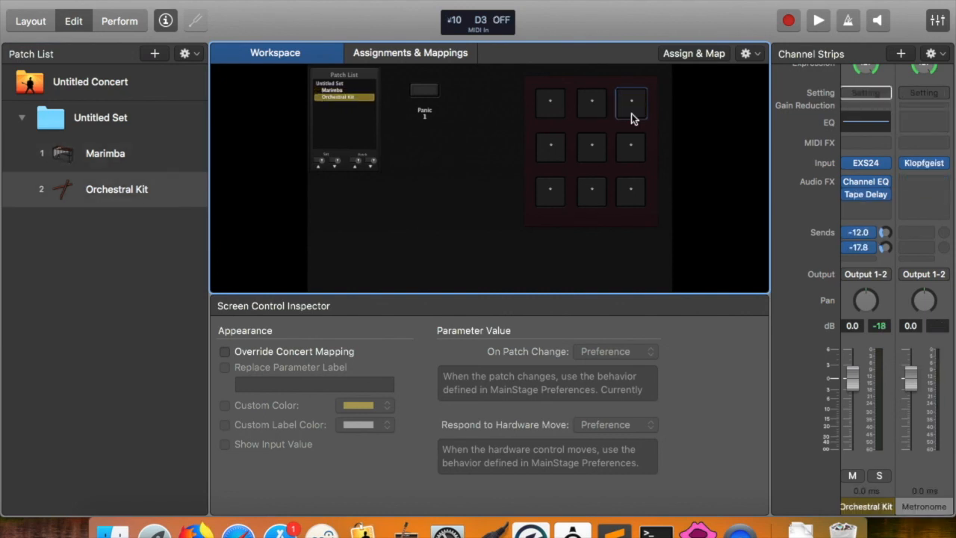
{"action": "key", "text": "super+1"}
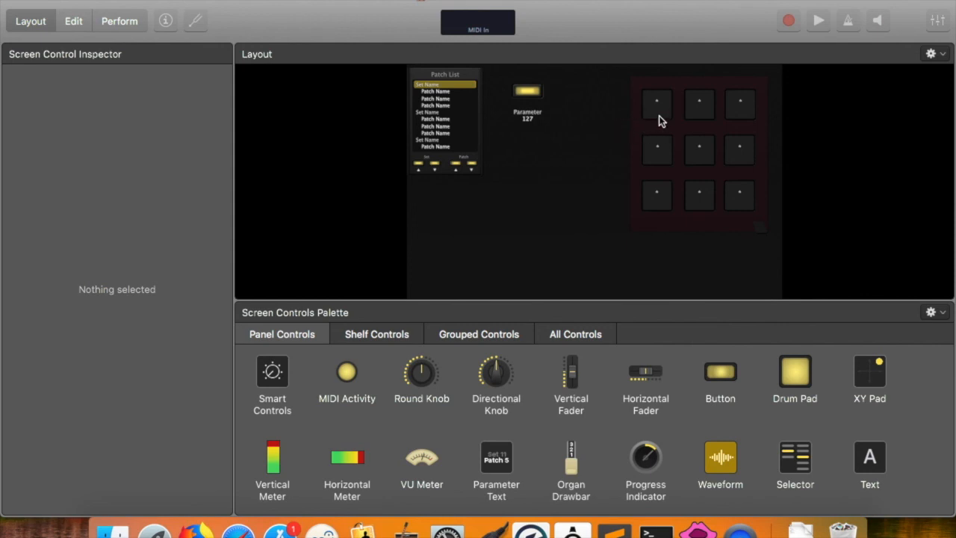
Switch to Firefox and search Google for "gm standard drum map"
{"action": "key", "text": "super+Tab"}
{"action": "key", "text": "super+Tab"}
{"action": "key", "text": "super+Tab"}
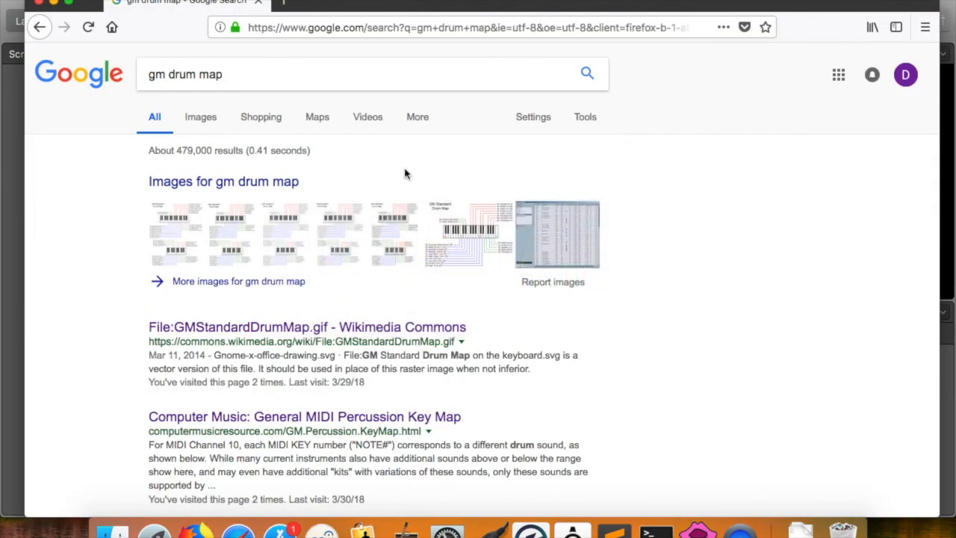
{"action": "left_click", "coordinate": [229, 71]}
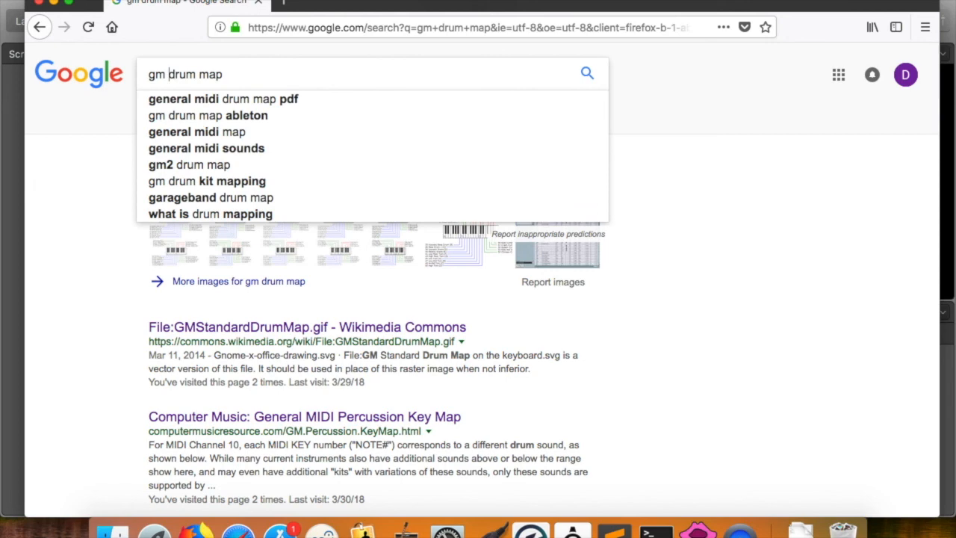
{"action": "type", "text": "standar"}
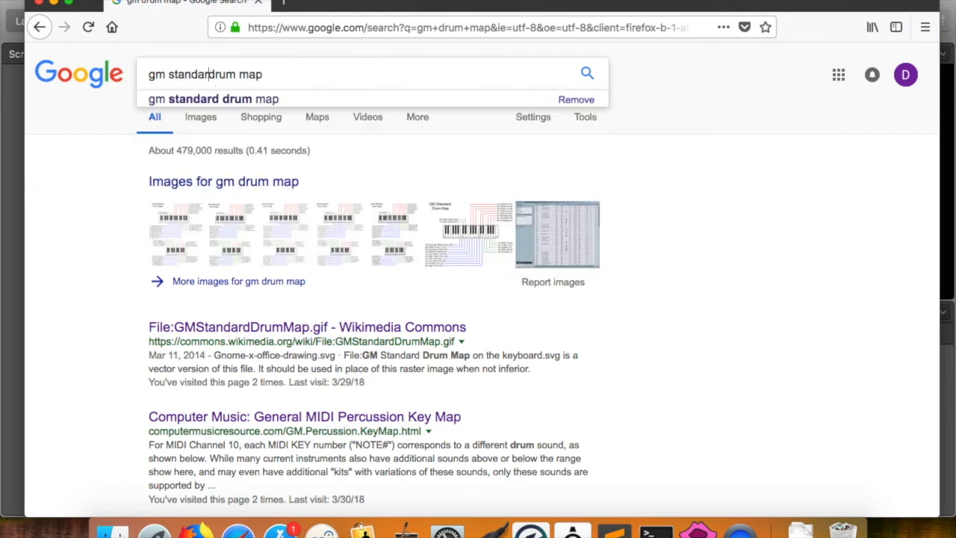
{"action": "type", "text": "d"}
{"action": "key", "text": "Return"}
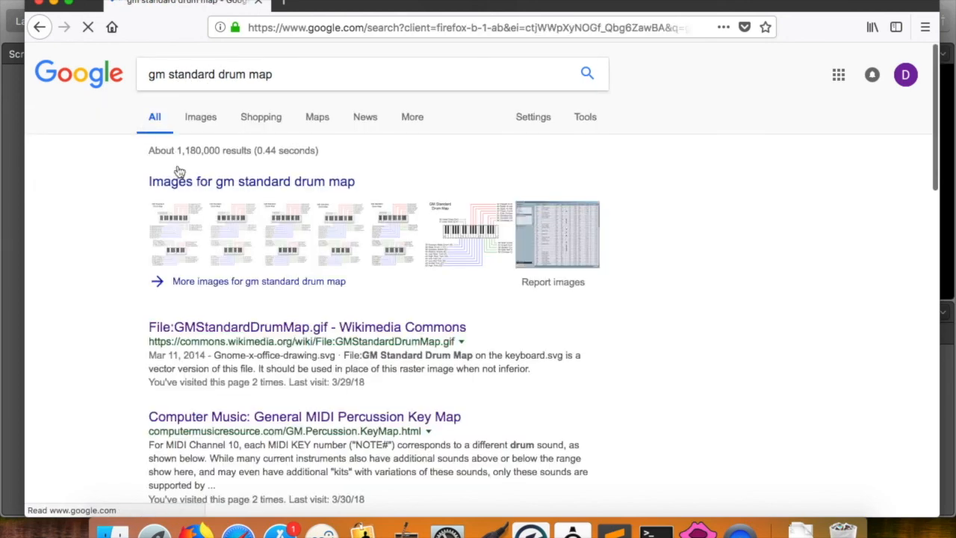
Open the GMStandardDrumMap.gif page on Wikimedia Commons from the image results and examine the drum note assignments
{"action": "left_click", "coordinate": [182, 235]}
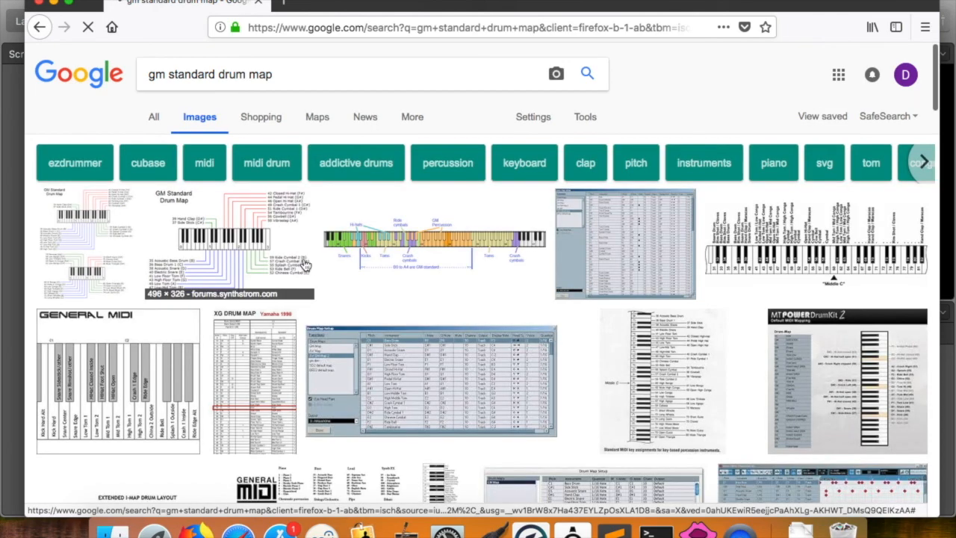
{"action": "double_click", "coordinate": [110, 234]}
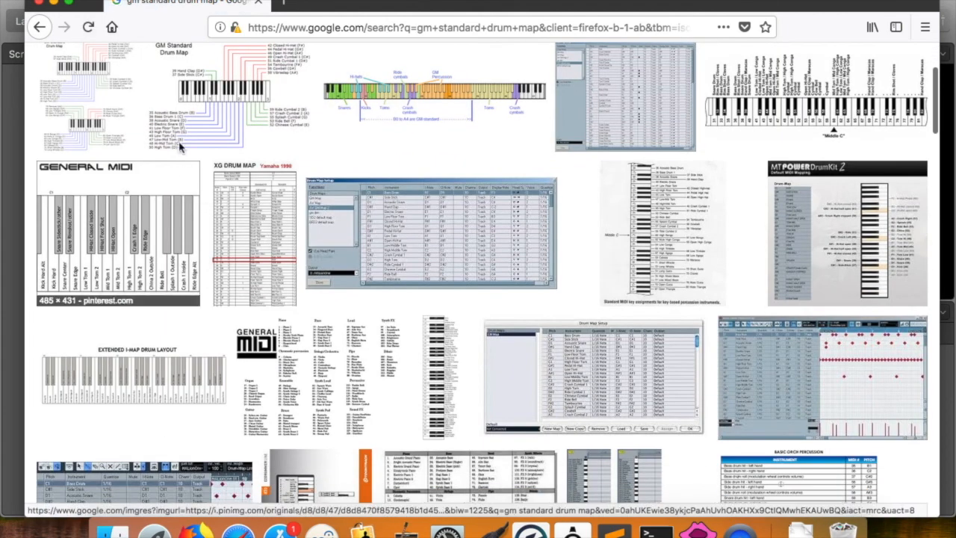
{"action": "left_click", "coordinate": [91, 98]}
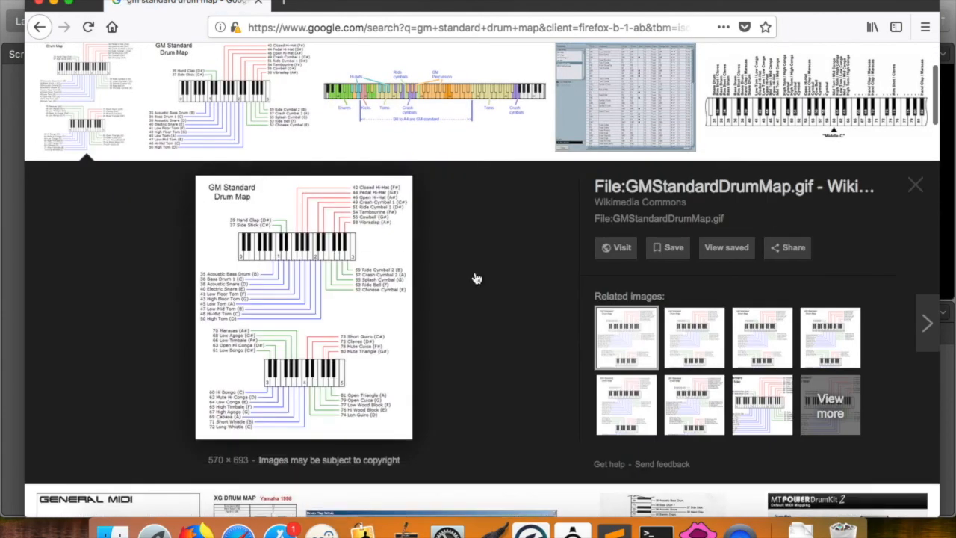
{"action": "left_click", "coordinate": [337, 299]}
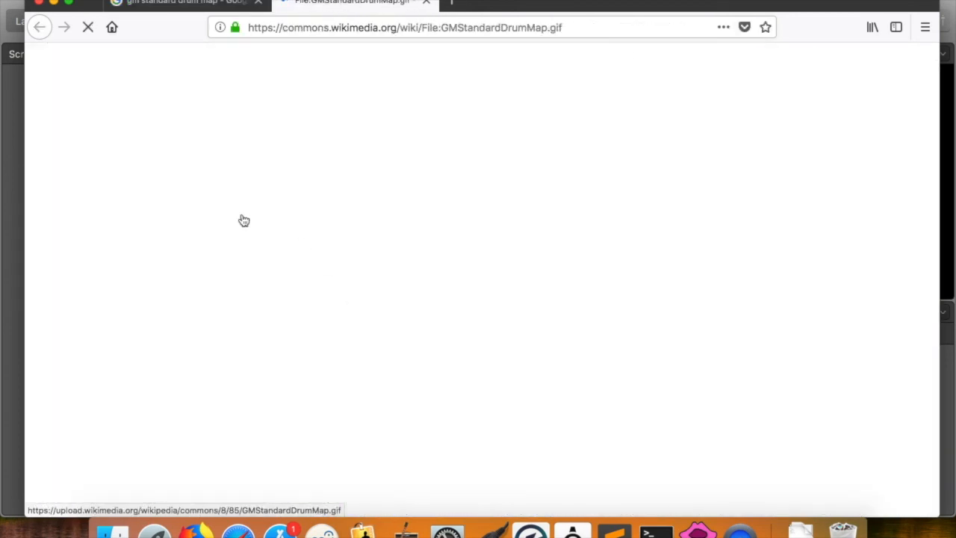
{"action": "scroll", "coordinate": [303, 326], "scroll_direction": "down", "scroll_amount": 5}
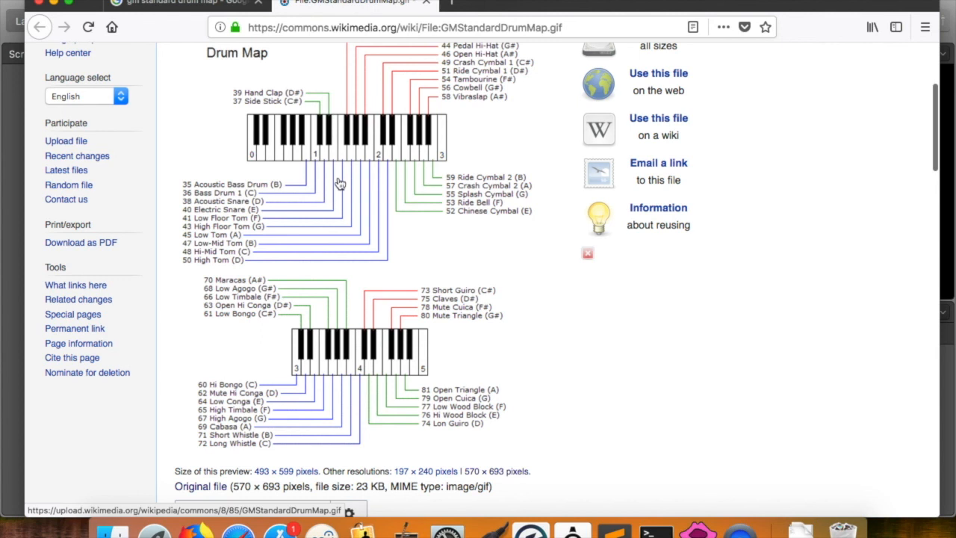
{"action": "scroll", "coordinate": [337, 187], "scroll_direction": "up", "scroll_amount": 2}
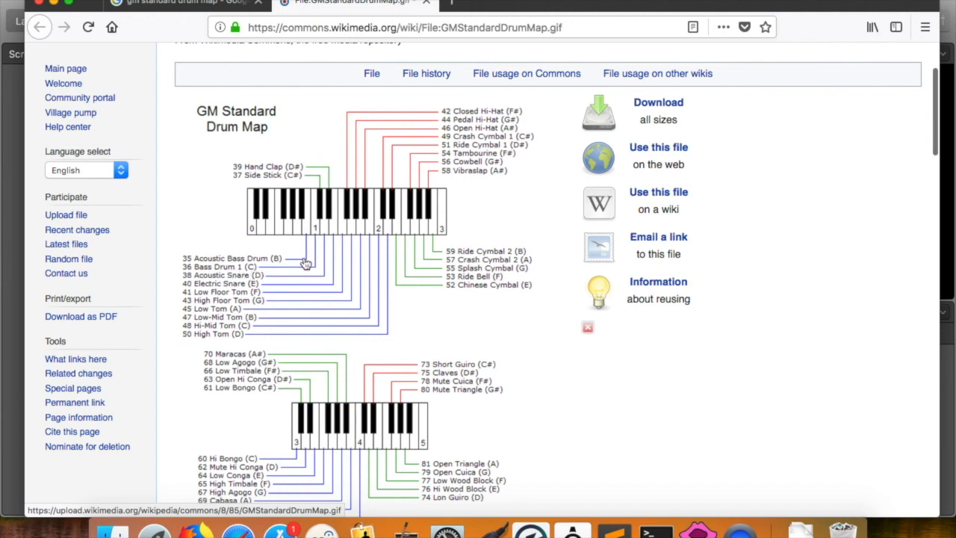
Switch back to MainStage and inspect the bottom-left pad's hardware input assignment in the layout
{"action": "key", "text": "super+Tab"}
{"action": "key", "text": "super+Tab"}
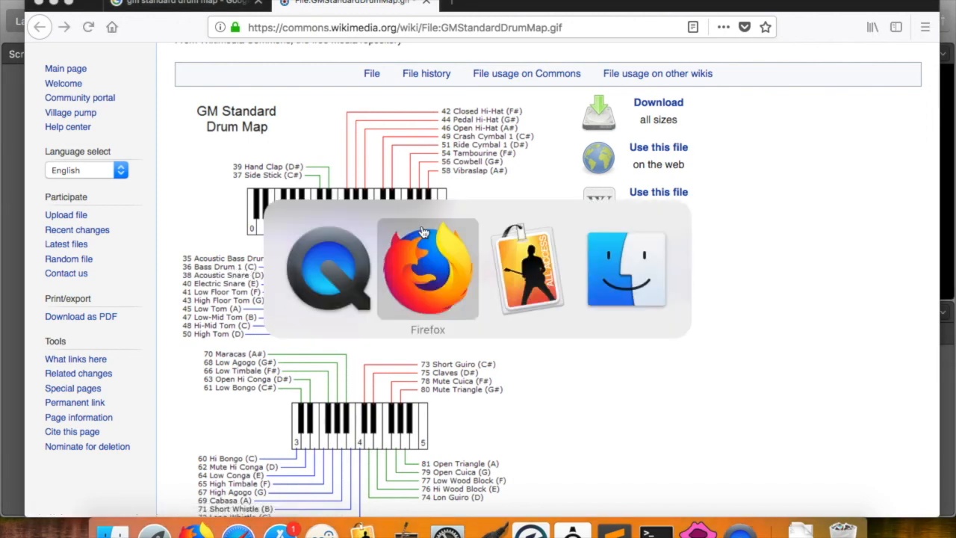
{"action": "key", "text": "super+Tab"}
{"action": "key", "text": "super+Tab"}
{"action": "key", "text": "super+Tab"}
{"action": "key", "text": "super+Tab"}
{"action": "key", "text": "super+Tab"}
{"action": "key", "text": "super+Tab"}
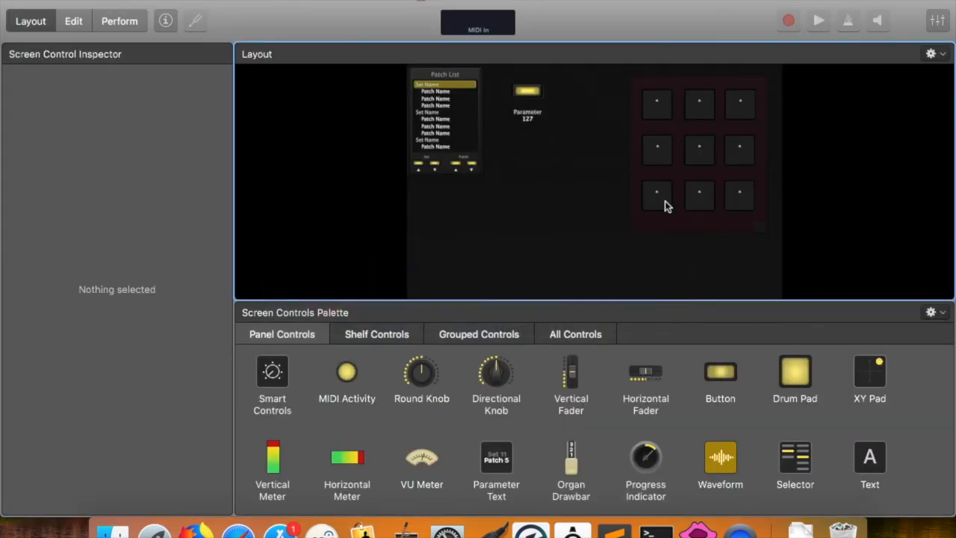
{"action": "left_click", "coordinate": [658, 198]}
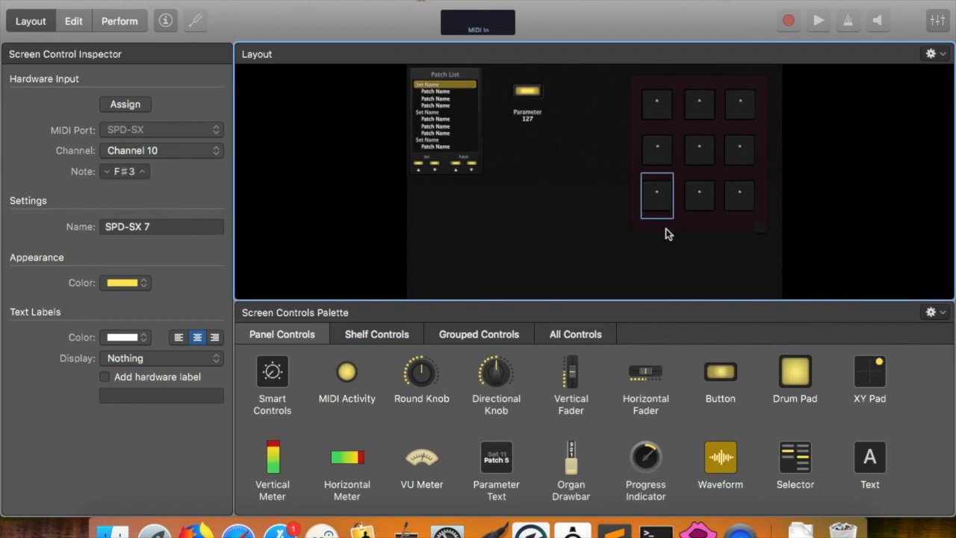
Return to Edit mode and check the Marimba patch's bottom-right pad mapping and channel strips
{"action": "left_click", "coordinate": [74, 22]}
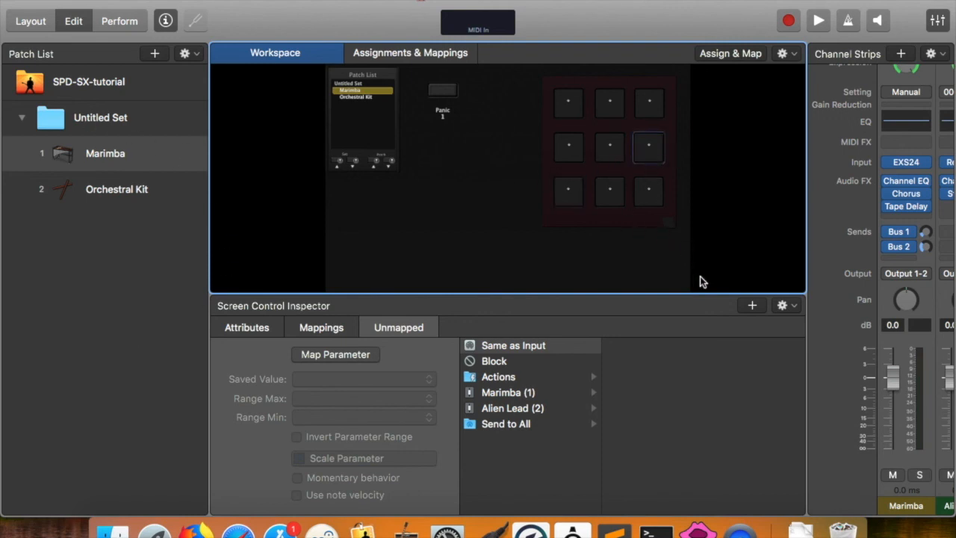
{"action": "left_click", "coordinate": [644, 198]}
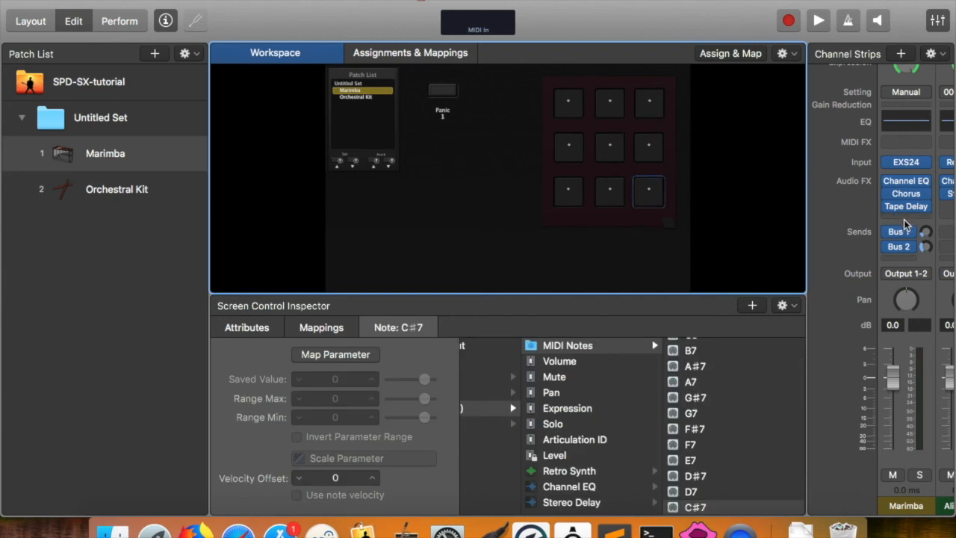
{"action": "scroll", "coordinate": [926, 206], "scroll_direction": "right", "scroll_amount": 5}
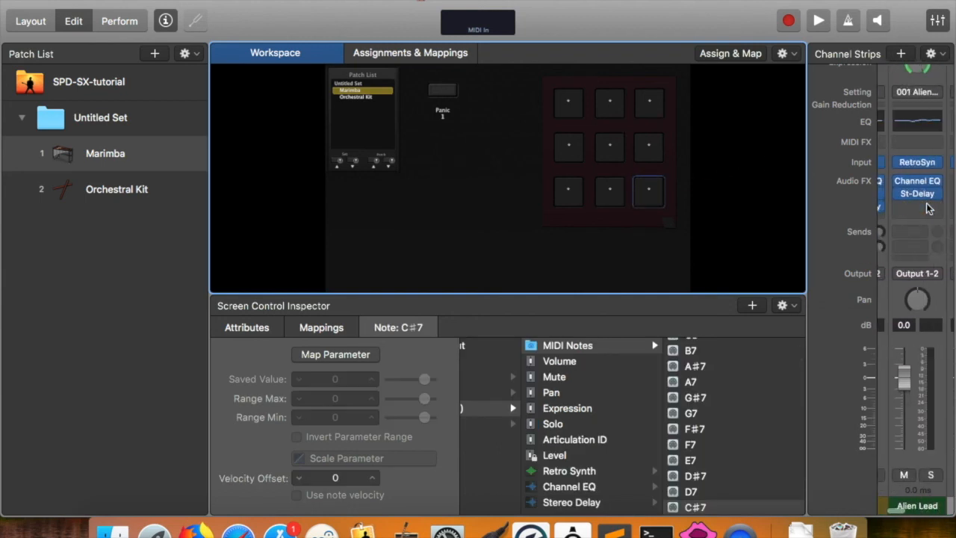
Add a new patch between Marimba and Orchestral Kit and load the Brooklyn drum kit into it
{"action": "left_click", "coordinate": [151, 53]}
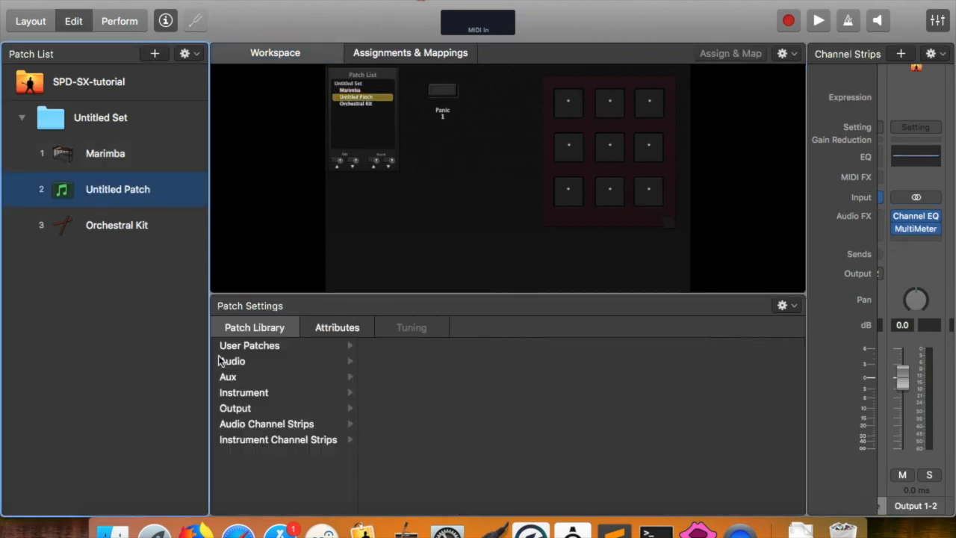
{"action": "left_click", "coordinate": [253, 394]}
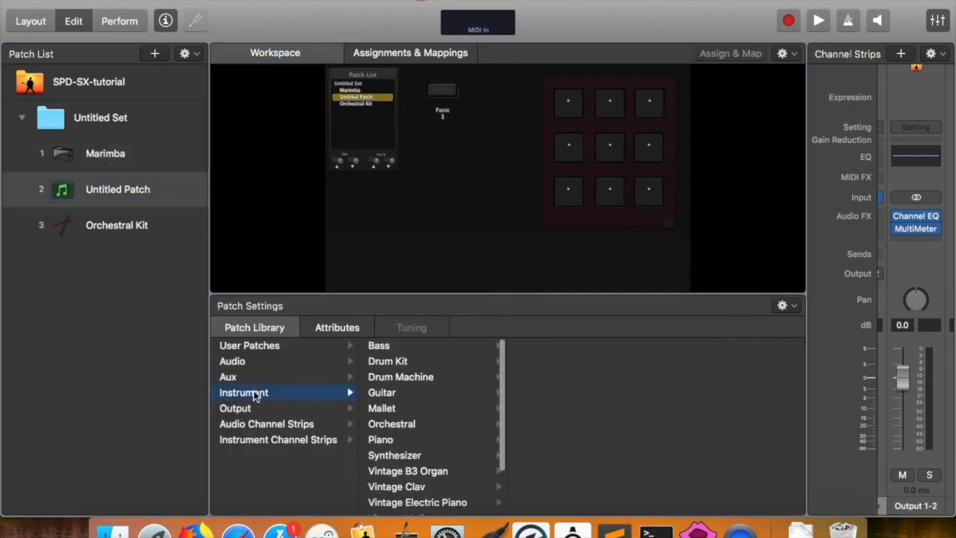
{"action": "left_click", "coordinate": [409, 371]}
{"action": "left_click", "coordinate": [410, 362]}
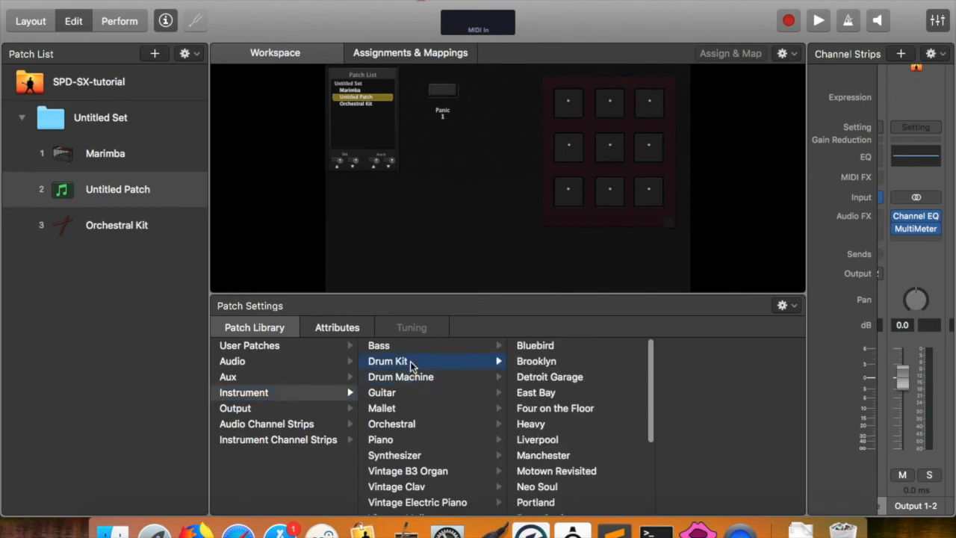
{"action": "left_click", "coordinate": [541, 362]}
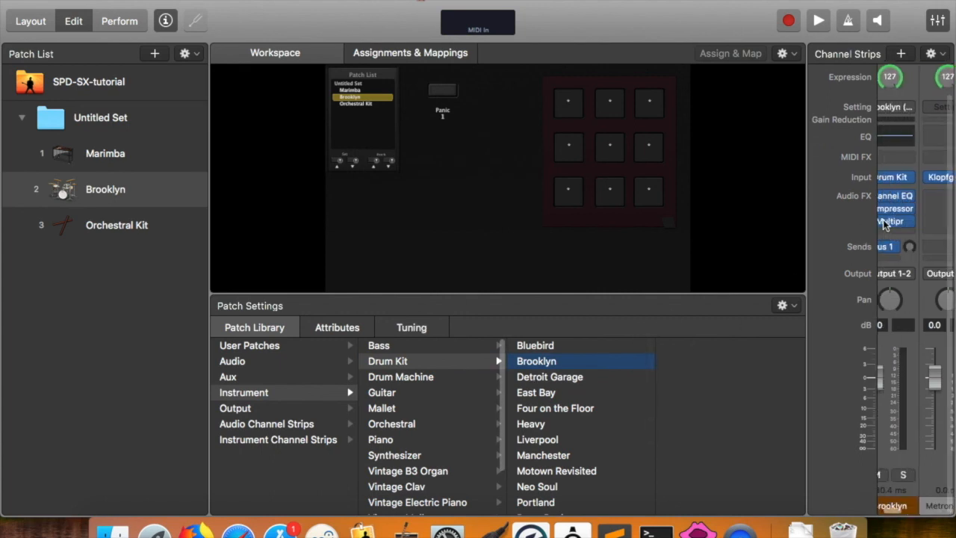
View the Brooklyn channel strip's Drum Kit Designer instrument and close its window
{"action": "left_click", "coordinate": [907, 178]}
{"action": "left_click", "coordinate": [906, 178]}
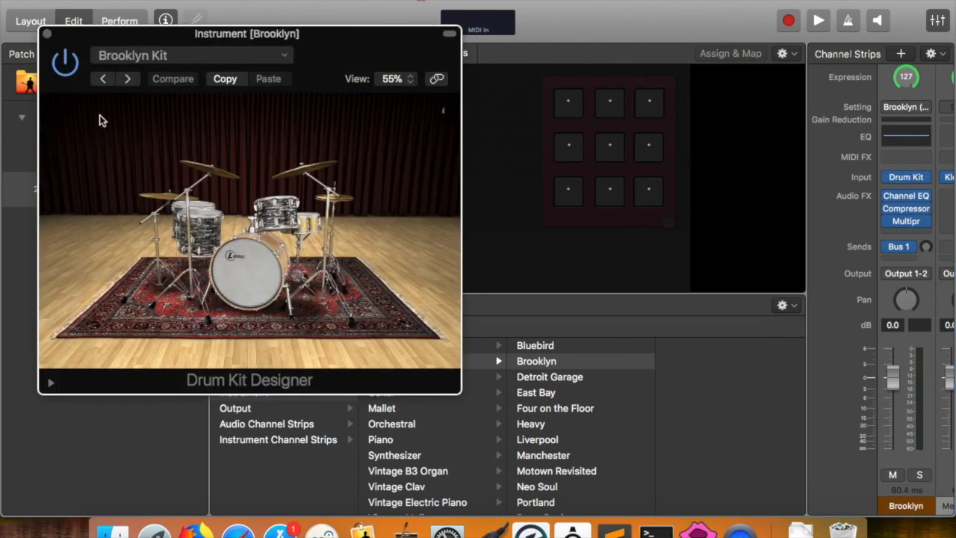
{"action": "left_click", "coordinate": [47, 35]}
Open Musical Typing and play chromatically upward from C2 to A2 to audition the Brooklyn kit's sounds
{"action": "left_click", "coordinate": [281, 0]}
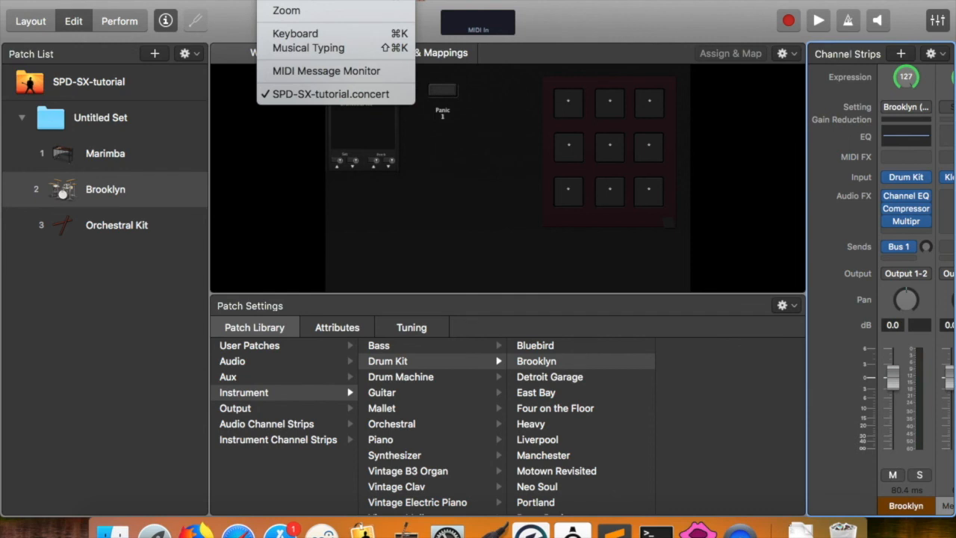
{"action": "left_click", "coordinate": [307, 49]}
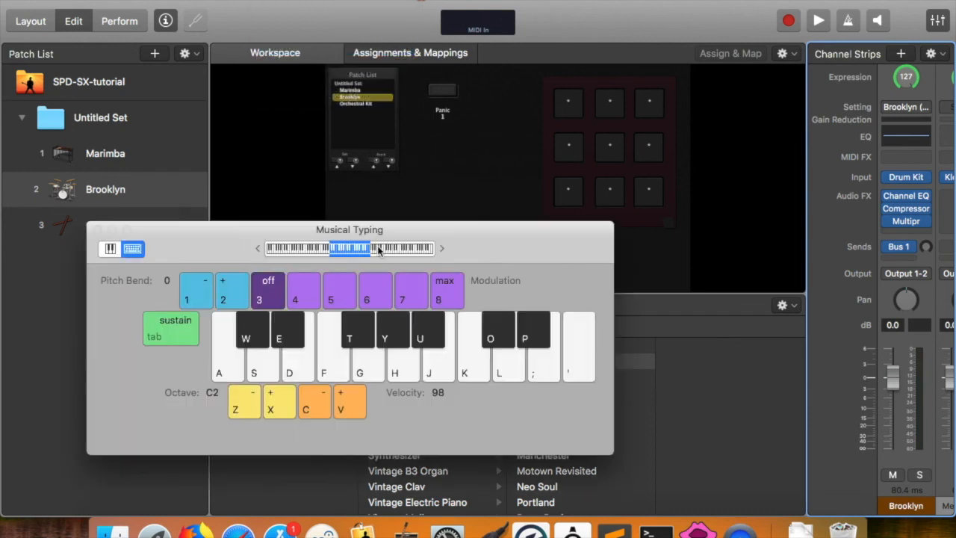
{"action": "key", "text": "a"}
{"action": "key", "text": "w"}
{"action": "key", "text": "e"}
{"action": "key", "text": "d"}
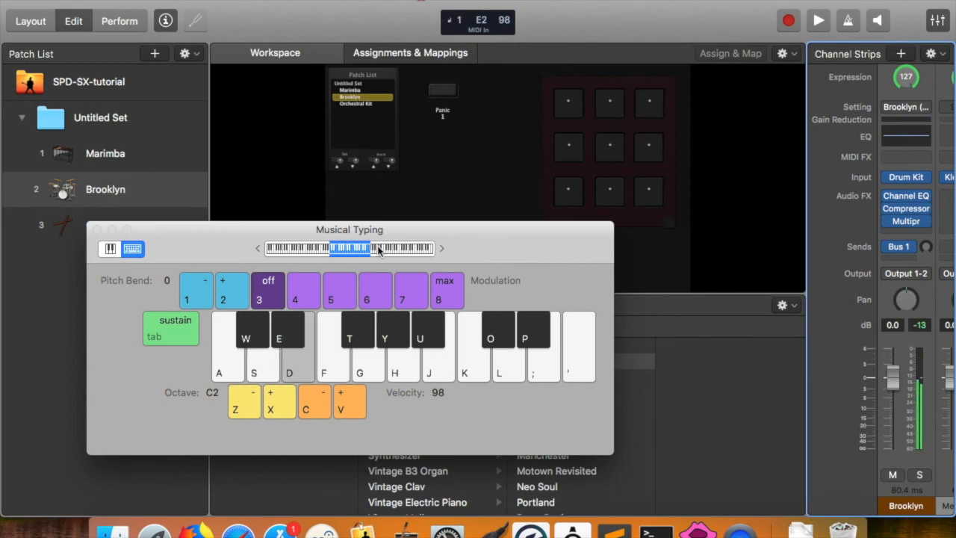
{"action": "key", "text": "f"}
{"action": "key", "text": "t"}
{"action": "key", "text": "y"}
{"action": "key", "text": "h"}
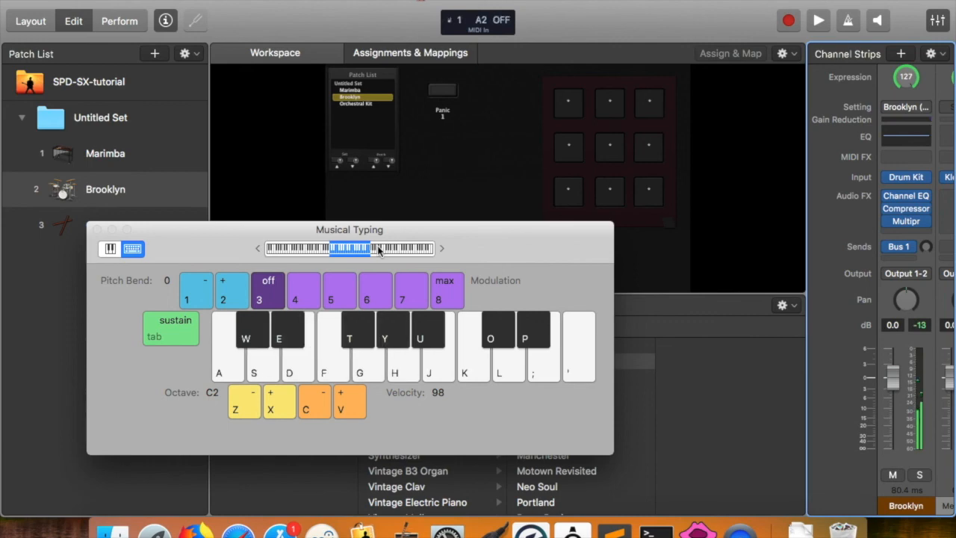
Lower the Musical Typing octave to C1, play its C note, and compare it with the GM Standard Drum Map in the browser
{"action": "left_click", "coordinate": [237, 370]}
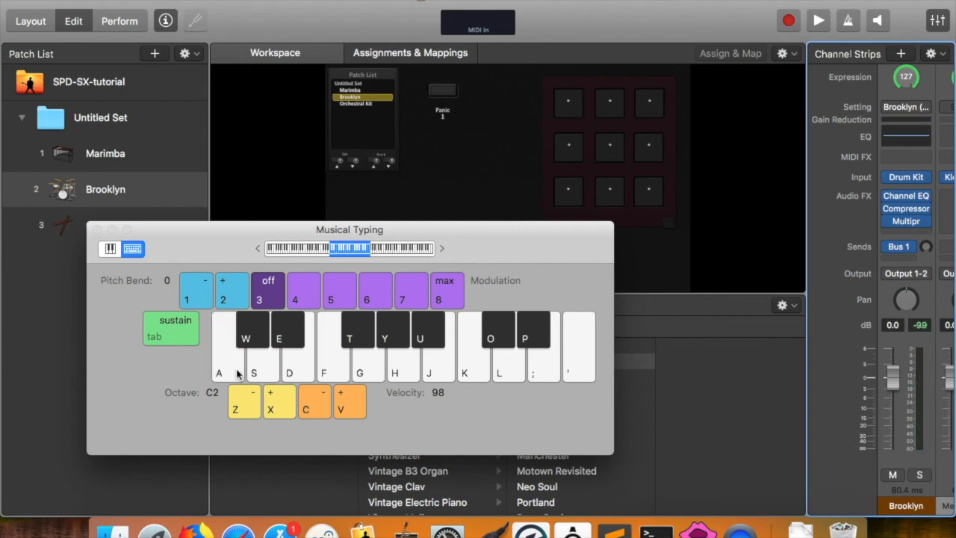
{"action": "left_click", "coordinate": [234, 411]}
{"action": "key", "text": "a"}
{"action": "key", "text": "a"}
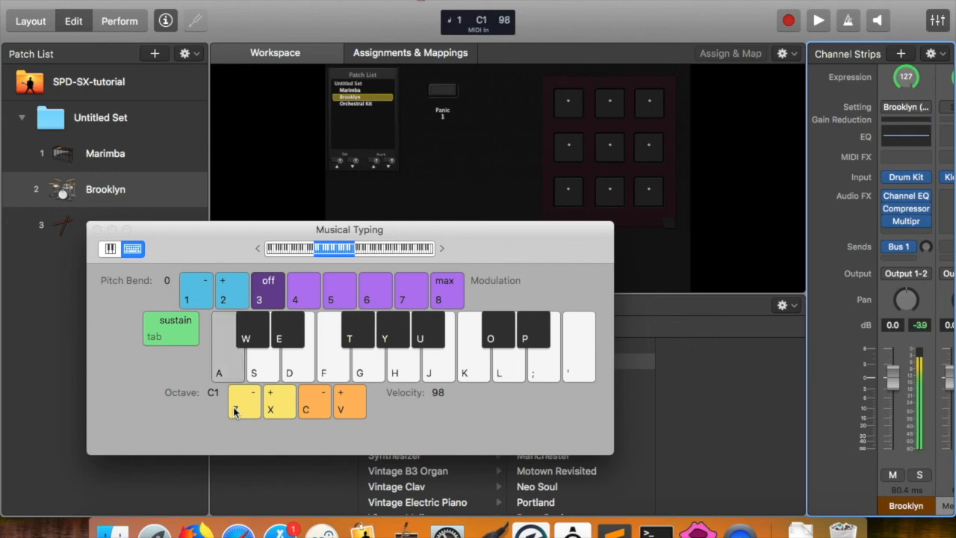
{"action": "key", "text": "super+Tab"}
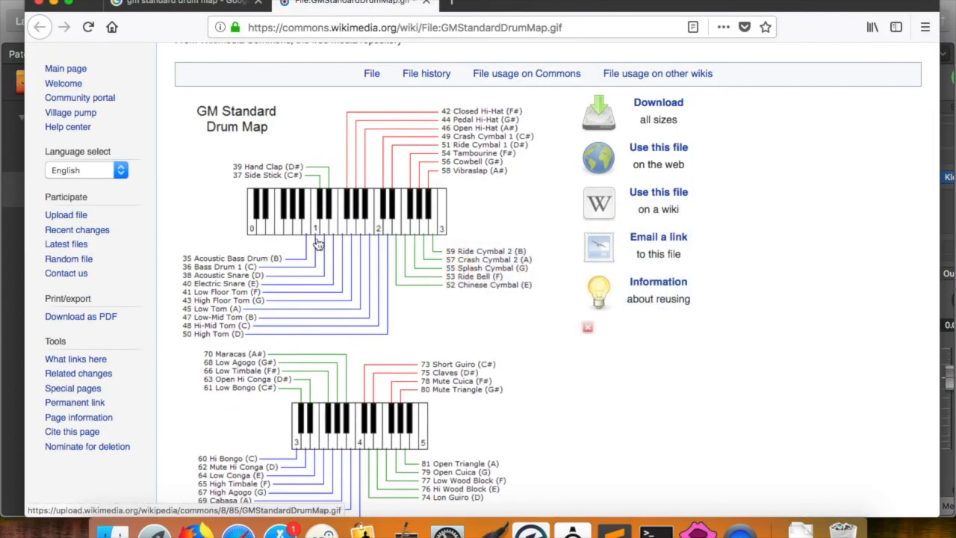
{"action": "key", "text": "super+Tab"}
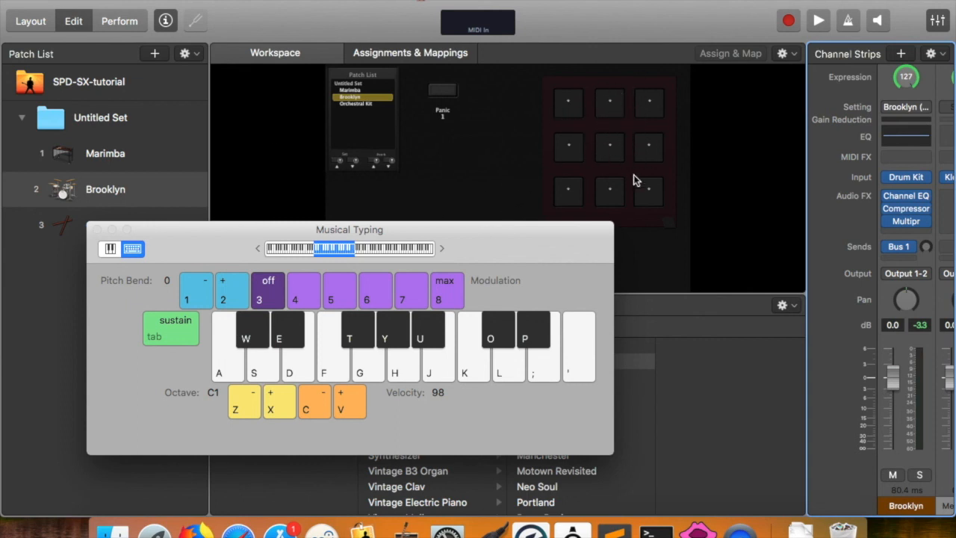
Check the Brooklyn patch's mappings for the bottom-right pad and the pad directly above it
{"action": "left_click", "coordinate": [657, 208]}
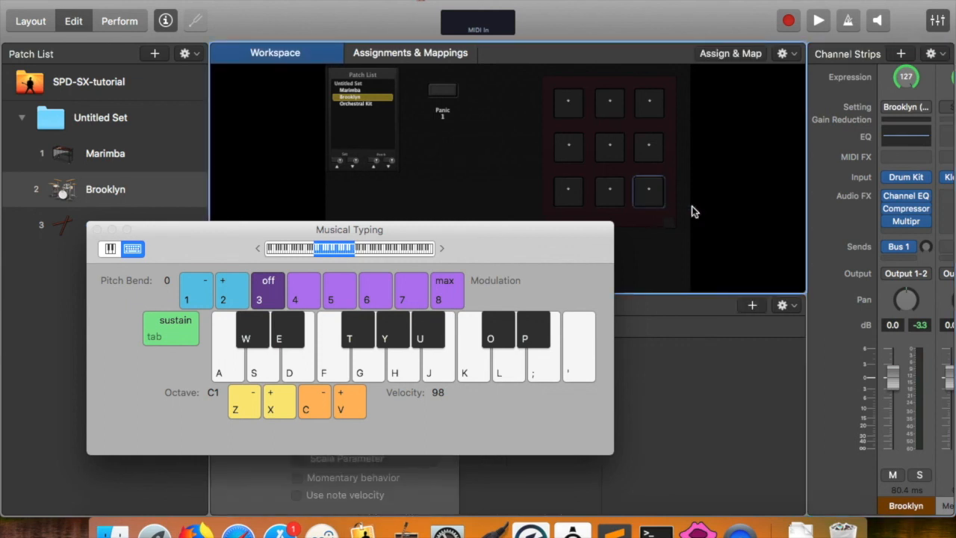
{"action": "left_click", "coordinate": [658, 155]}
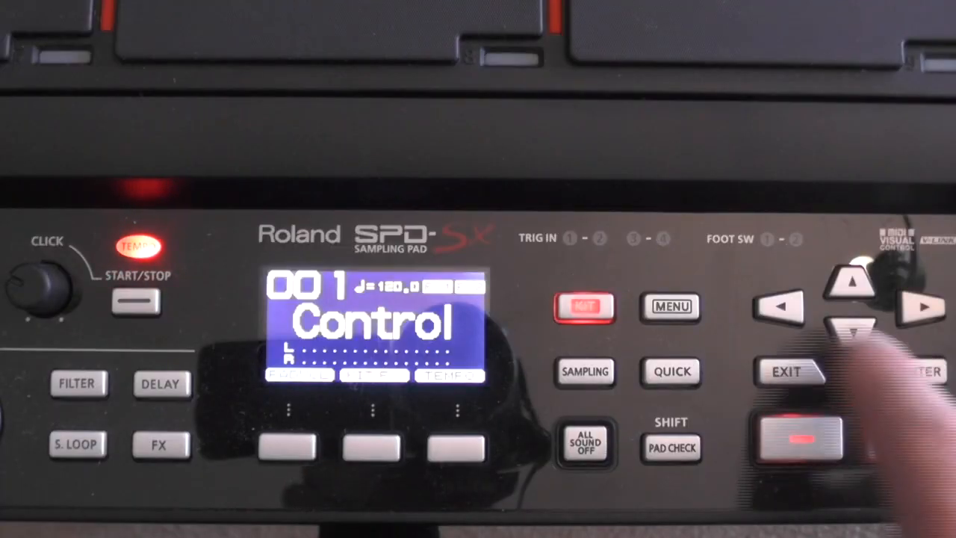
{"action": "left_click", "coordinate": [671, 306]}
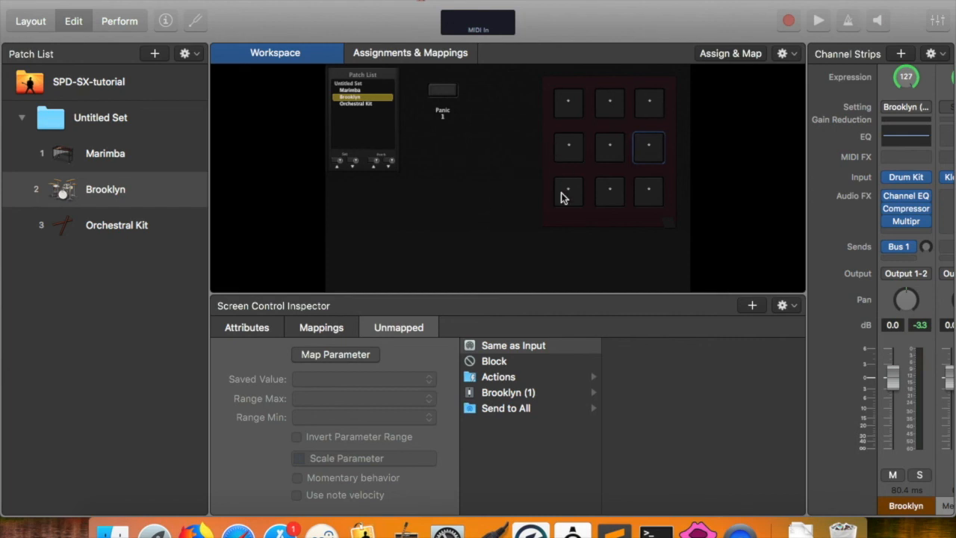
Set the MIDI input of the Marimba patch's first channel strip to Keyboard
{"action": "left_click", "coordinate": [102, 162]}
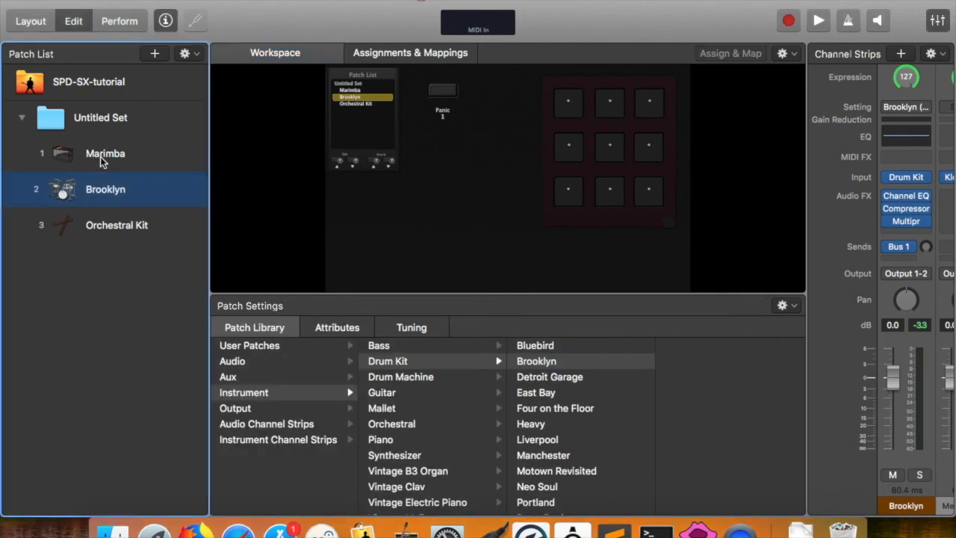
{"action": "left_click", "coordinate": [95, 160]}
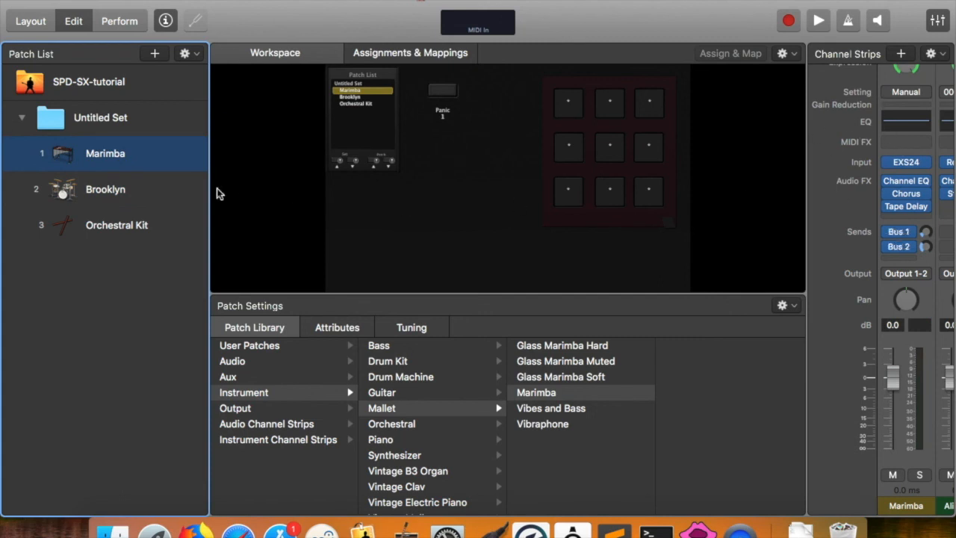
{"action": "left_click", "coordinate": [887, 72]}
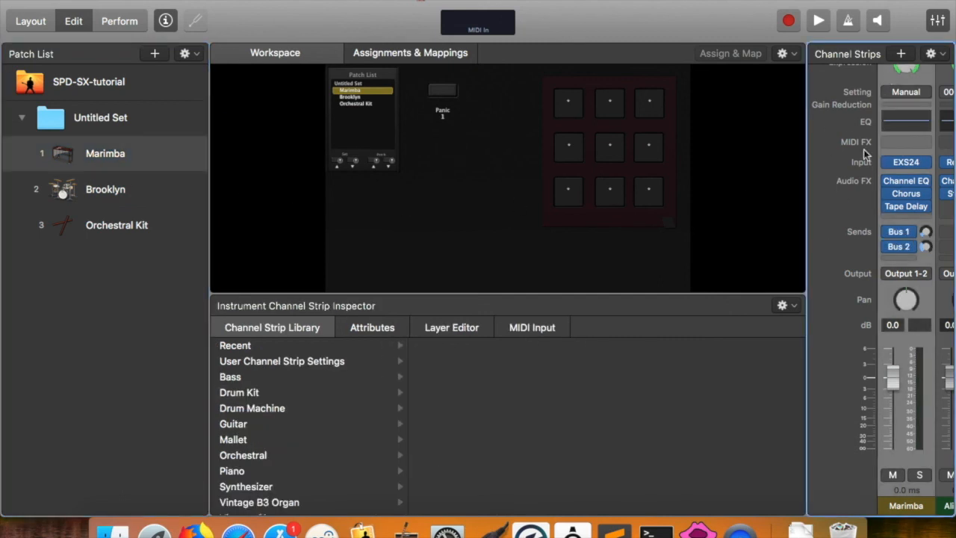
{"action": "left_click", "coordinate": [551, 330]}
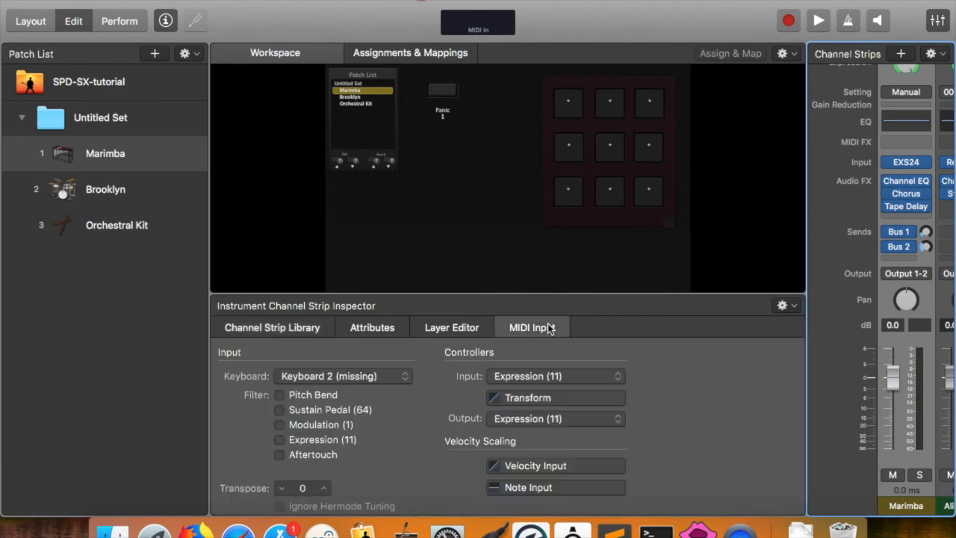
{"action": "left_click", "coordinate": [398, 379]}
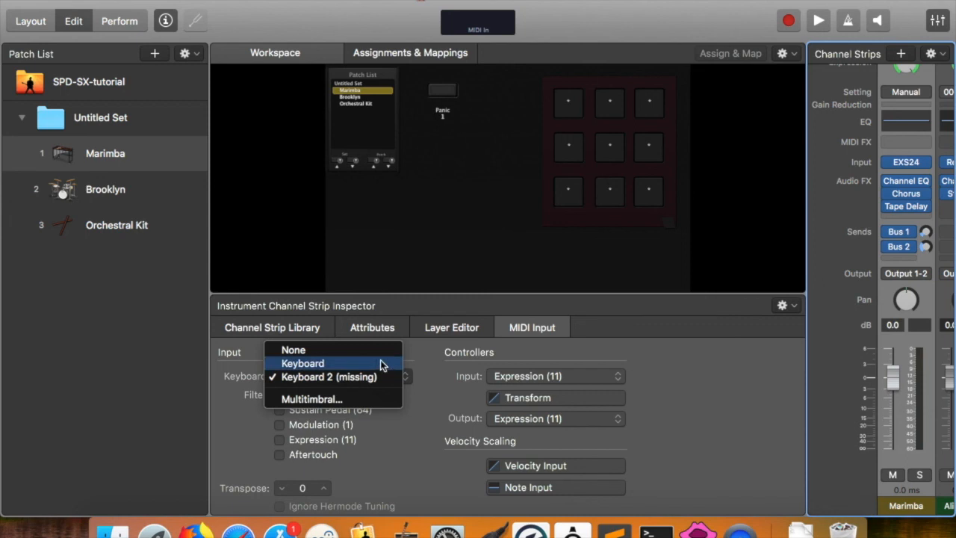
{"action": "left_click", "coordinate": [381, 362]}
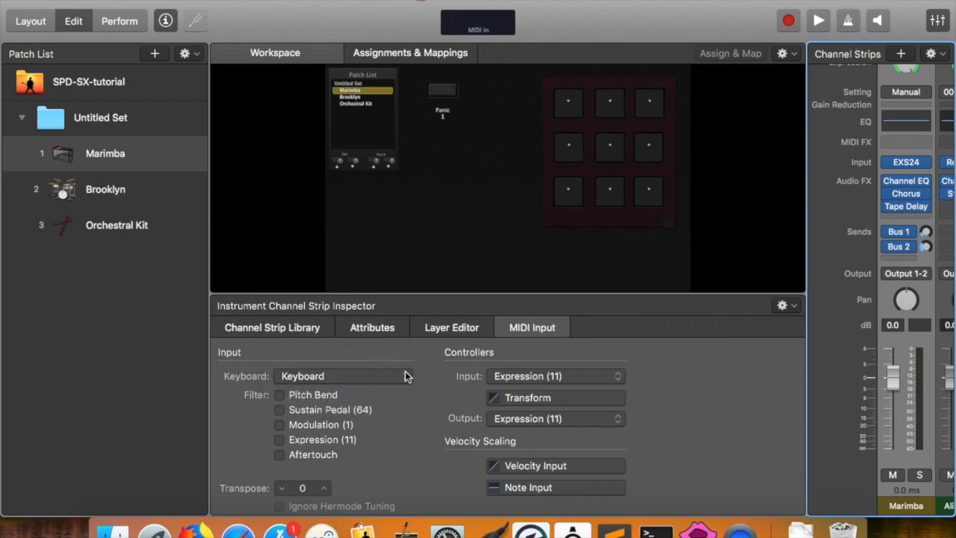
Review the keyboard input choices available for the Marimba channel strip, keeping Keyboard assigned
{"action": "left_click", "coordinate": [405, 376]}
{"action": "left_click", "coordinate": [400, 375]}
{"action": "left_click", "coordinate": [400, 375]}
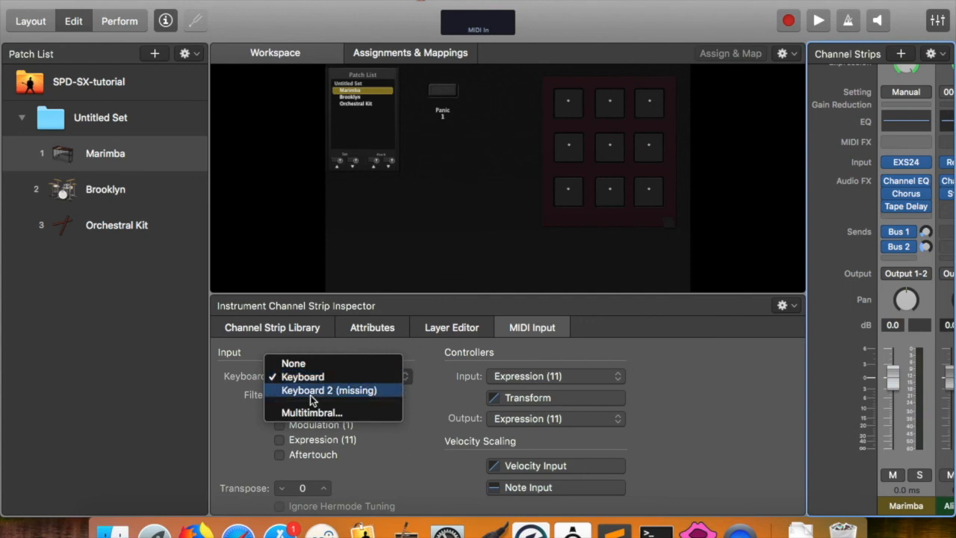
{"action": "left_click", "coordinate": [413, 387]}
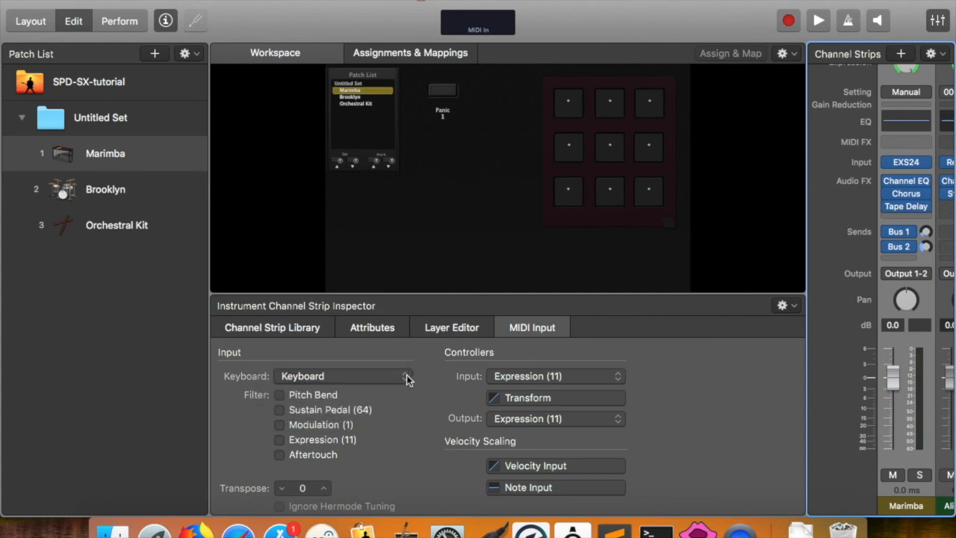
{"action": "left_click", "coordinate": [406, 375]}
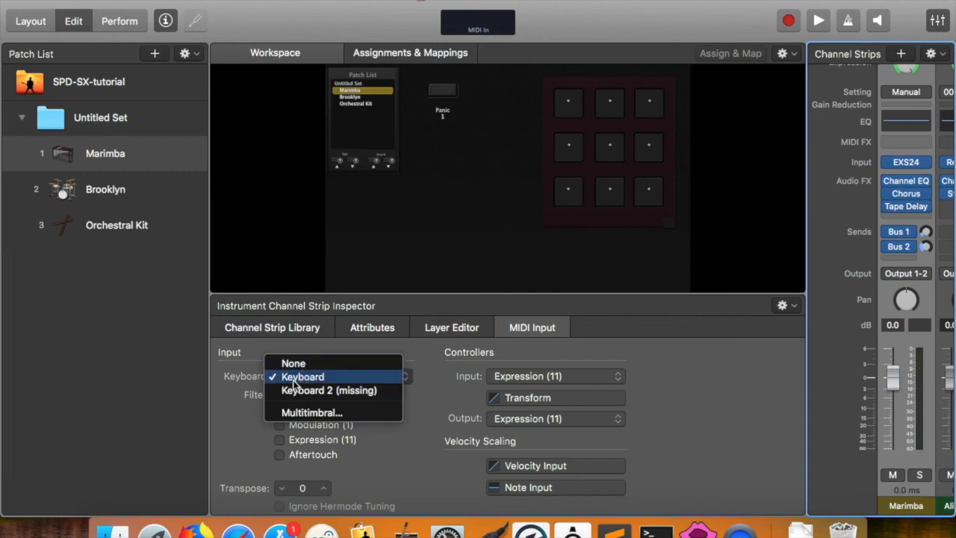
{"action": "left_click", "coordinate": [417, 254]}
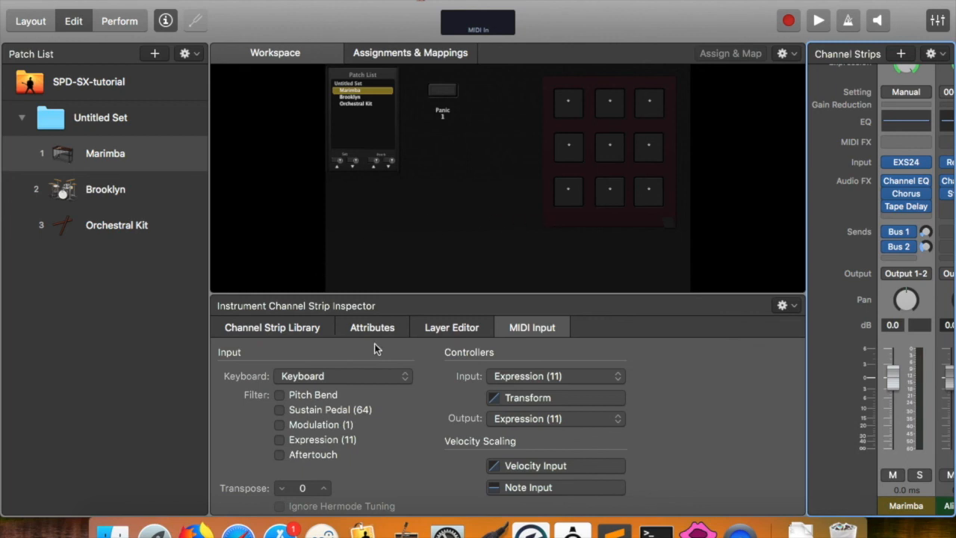
{"action": "left_click", "coordinate": [406, 384]}
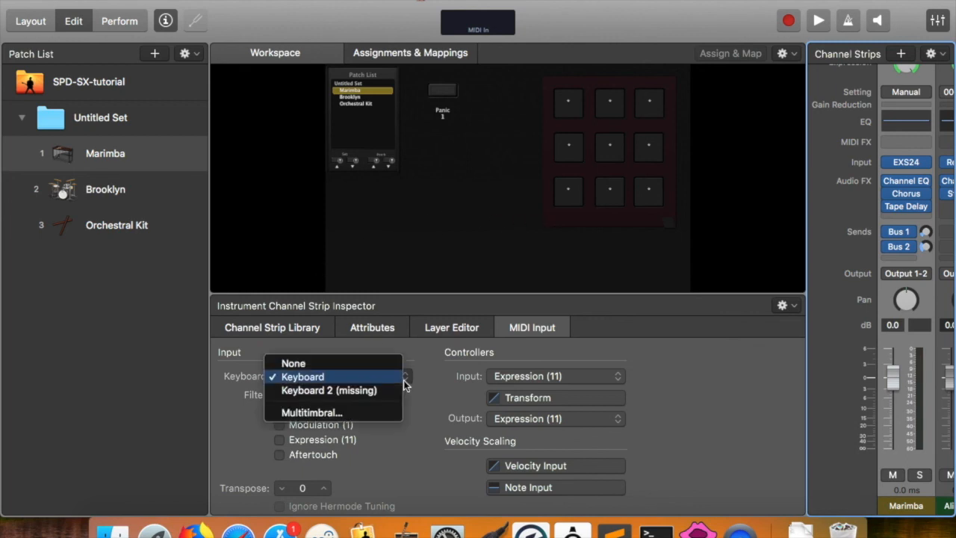
{"action": "left_click", "coordinate": [353, 254]}
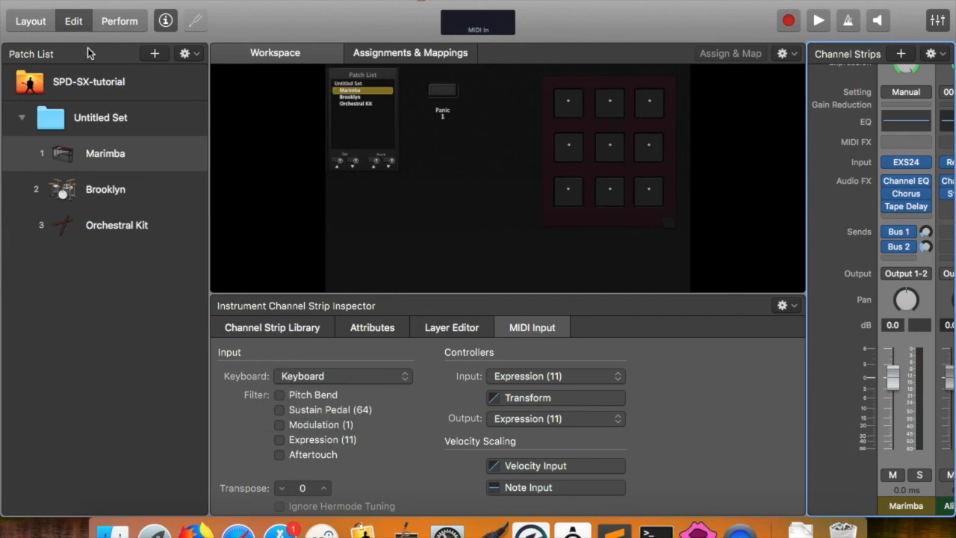
Switch to Layout mode and add an 88 Note Keyboard from all screen controls below the drum pads
{"action": "left_click", "coordinate": [45, 25]}
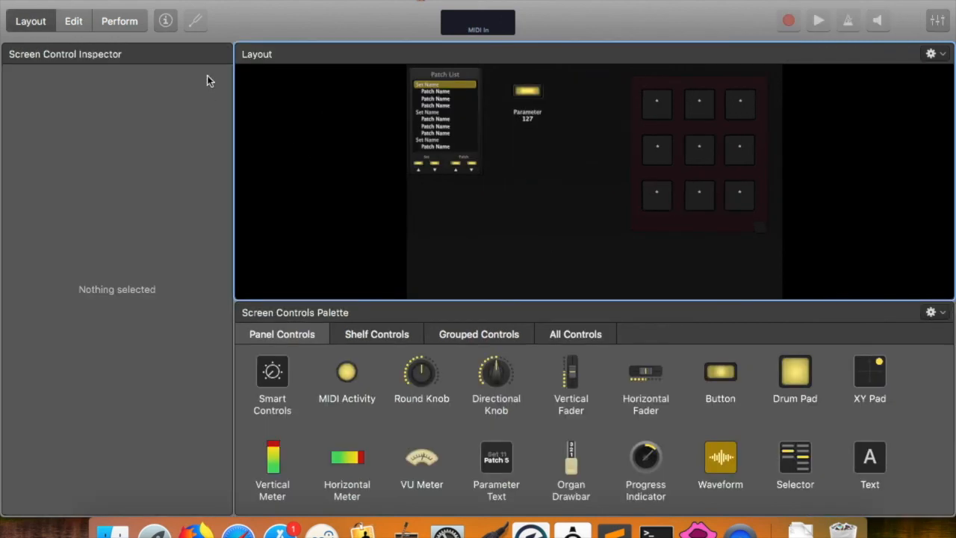
{"action": "left_click", "coordinate": [72, 22]}
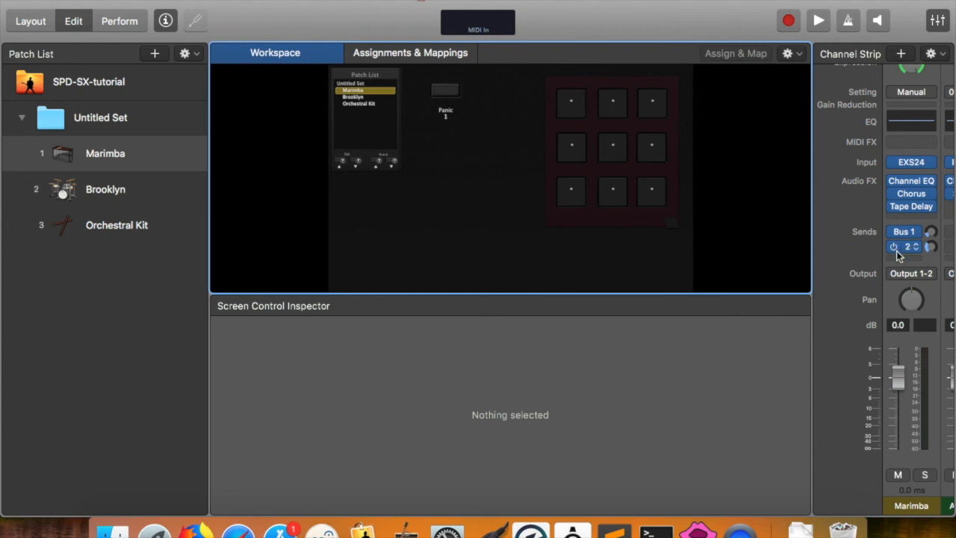
{"action": "left_click", "coordinate": [41, 22]}
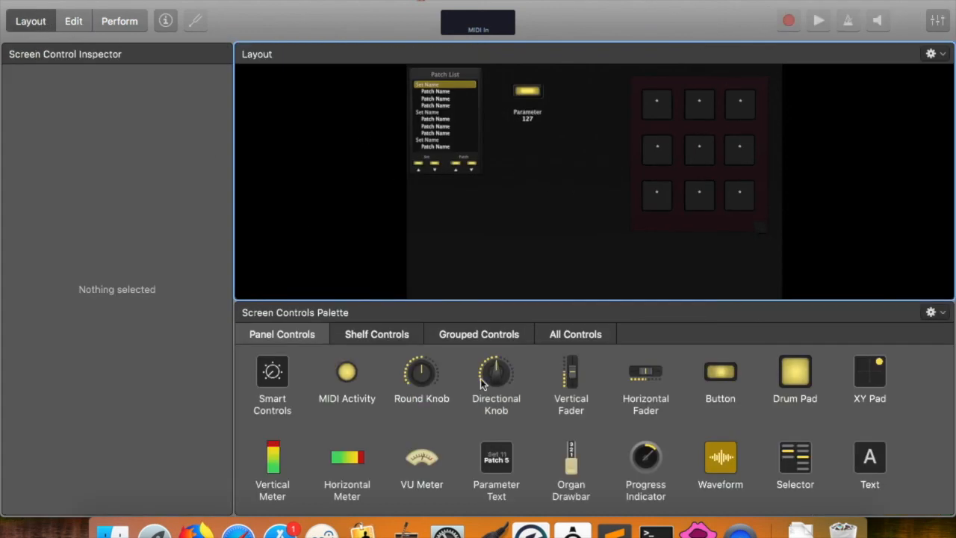
{"action": "scroll", "coordinate": [705, 466], "scroll_direction": "down", "scroll_amount": 3}
{"action": "scroll", "coordinate": [704, 466], "scroll_direction": "up", "scroll_amount": 3}
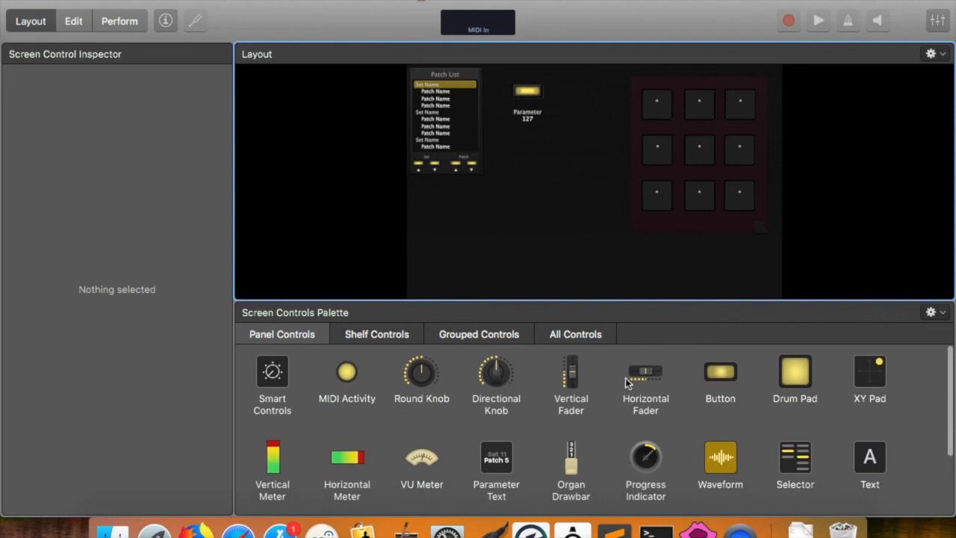
{"action": "left_click", "coordinate": [594, 334]}
{"action": "scroll", "coordinate": [555, 457], "scroll_direction": "down", "scroll_amount": 10}
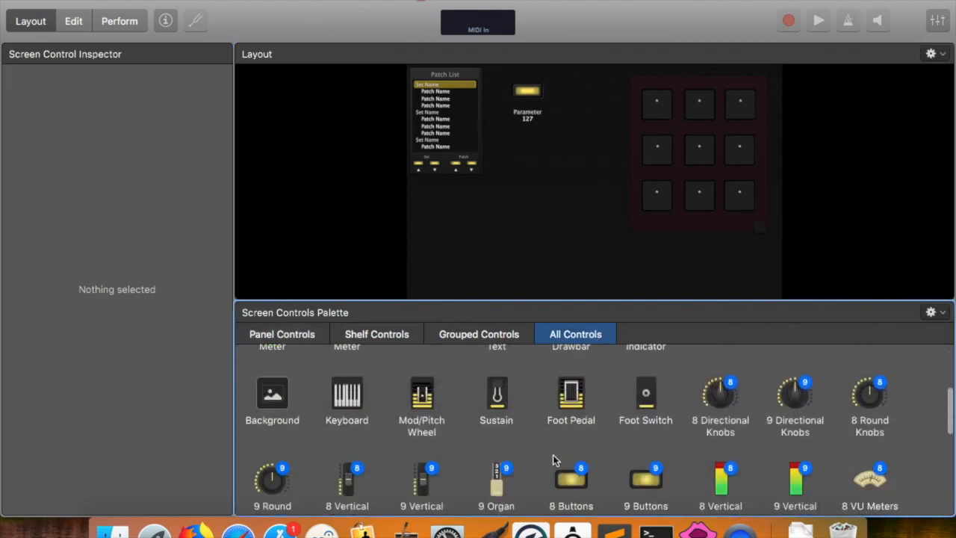
{"action": "scroll", "coordinate": [553, 455], "scroll_direction": "up", "scroll_amount": 2}
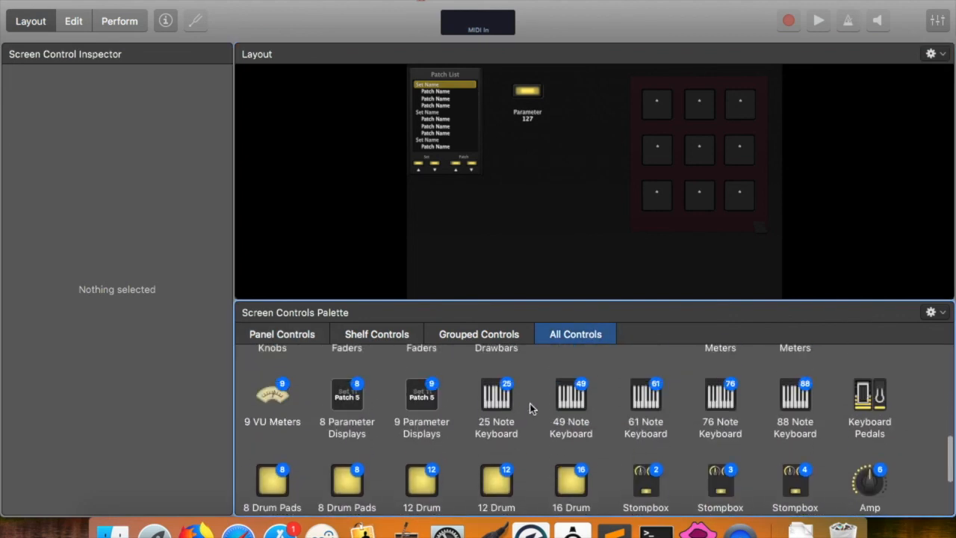
{"action": "left_click_drag", "start_coordinate": [790, 387], "coordinate": [471, 256]}
{"action": "left_click", "coordinate": [530, 229]}
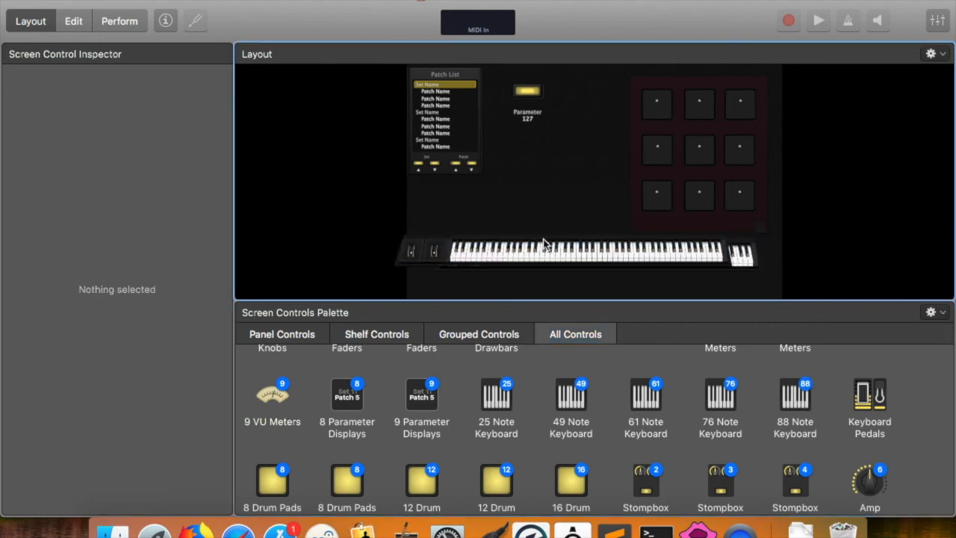
Delete the overlapping keyboard control and shift the remaining 88-note keyboard slightly left in the layout
{"action": "left_click", "coordinate": [547, 250]}
{"action": "key", "text": "Delete"}
{"action": "left_click_drag", "start_coordinate": [549, 254], "coordinate": [514, 255]}
{"action": "left_click", "coordinate": [501, 190]}
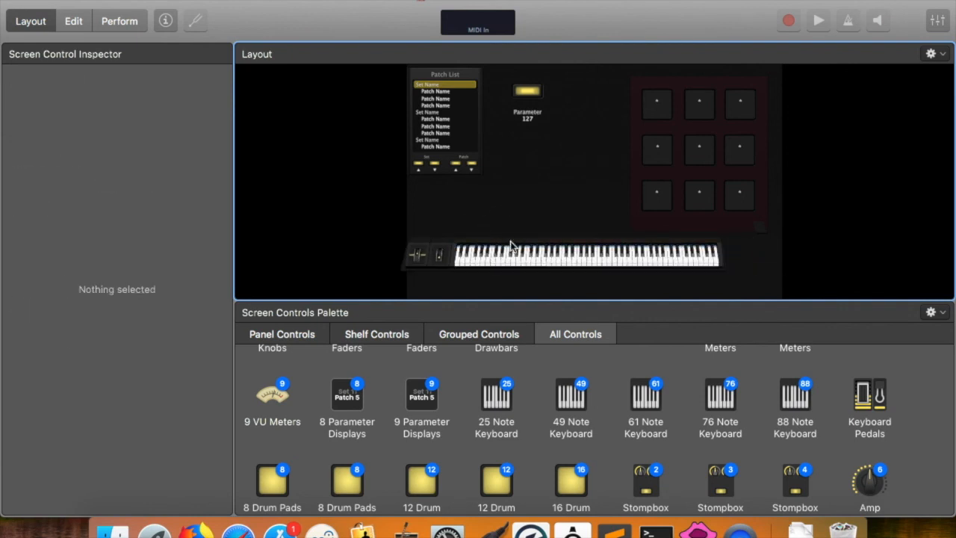
Inspect the 88-note keyboard's name and hardware input settings, then deselect it
{"action": "left_click", "coordinate": [510, 269]}
{"action": "left_click", "coordinate": [189, 228]}
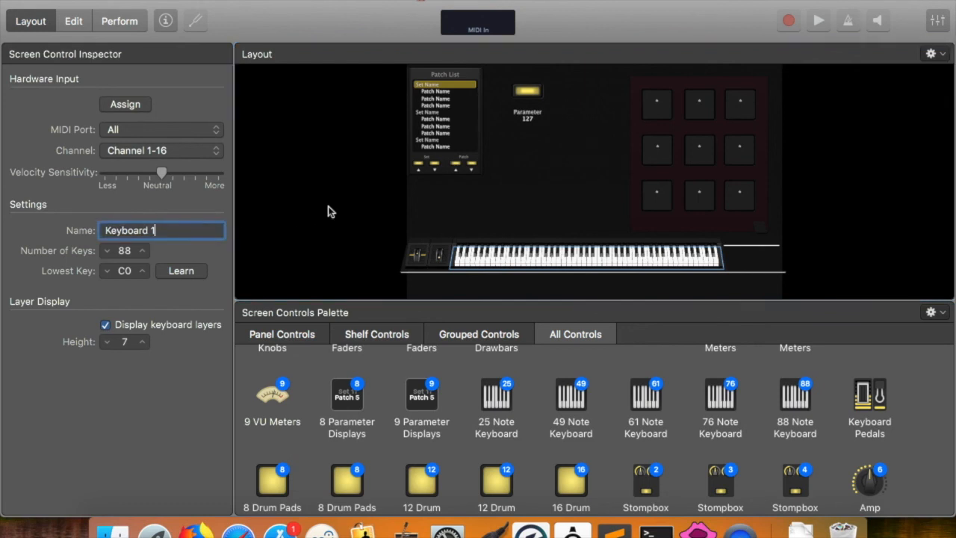
{"action": "left_click", "coordinate": [537, 183]}
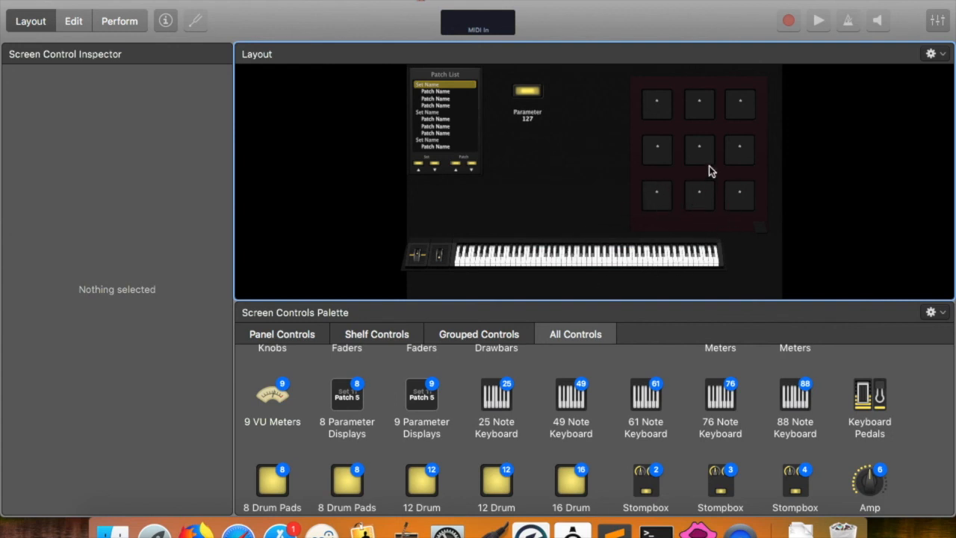
Add a 25 Note Keyboard to the layout beneath the right end of the 88-note keyboard
{"action": "scroll", "coordinate": [766, 412], "scroll_direction": "down", "scroll_amount": 1}
{"action": "scroll", "coordinate": [766, 412], "scroll_direction": "up", "scroll_amount": 1}
{"action": "left_click_drag", "start_coordinate": [502, 404], "coordinate": [742, 272]}
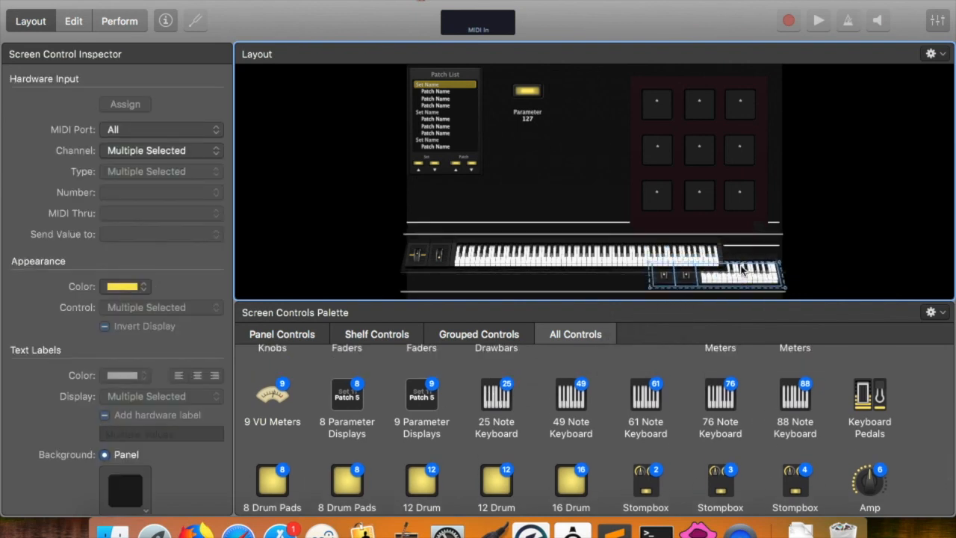
{"action": "left_click", "coordinate": [565, 245]}
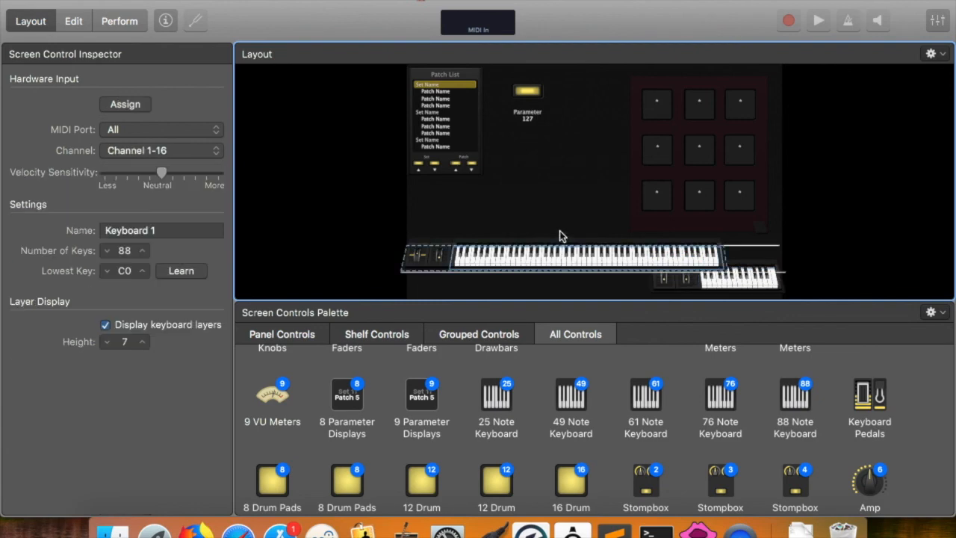
Ungroup the 25-note keyboard control and delete its two wheel controls, keeping only the keys on their panel
{"action": "left_click", "coordinate": [740, 290]}
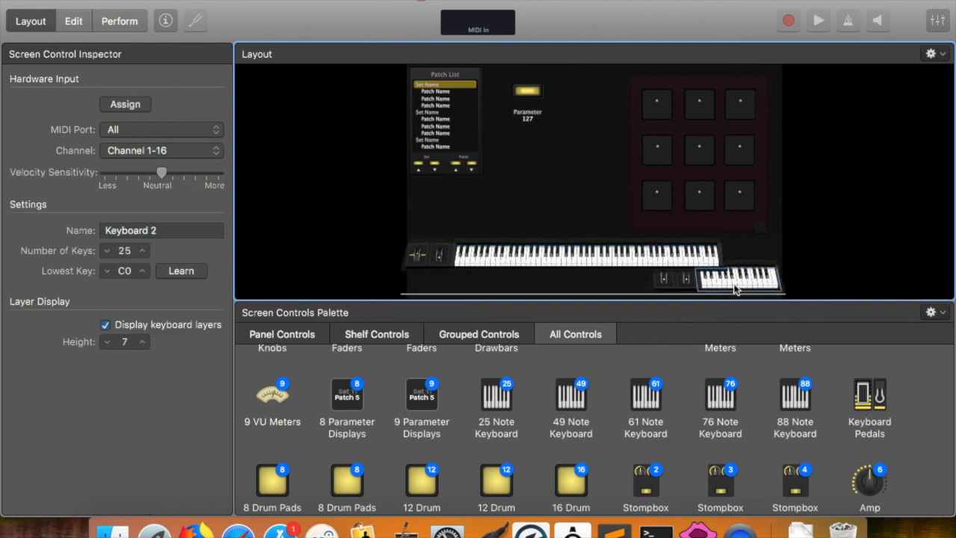
{"action": "left_click", "coordinate": [671, 284]}
{"action": "left_click", "coordinate": [706, 288]}
{"action": "left_click", "coordinate": [644, 282]}
{"action": "left_click_drag", "start_coordinate": [644, 278], "coordinate": [742, 285]}
{"action": "right_click", "coordinate": [681, 282]}
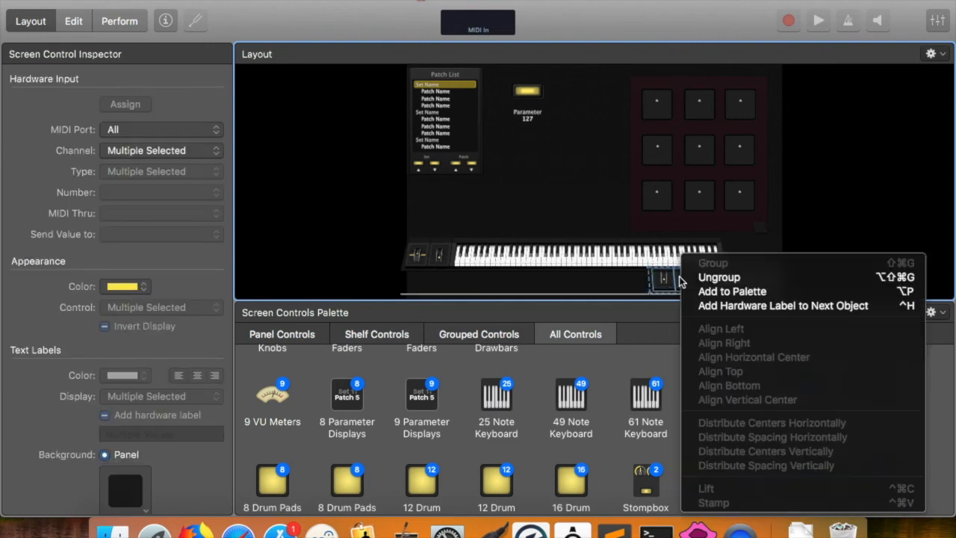
{"action": "left_click", "coordinate": [691, 273]}
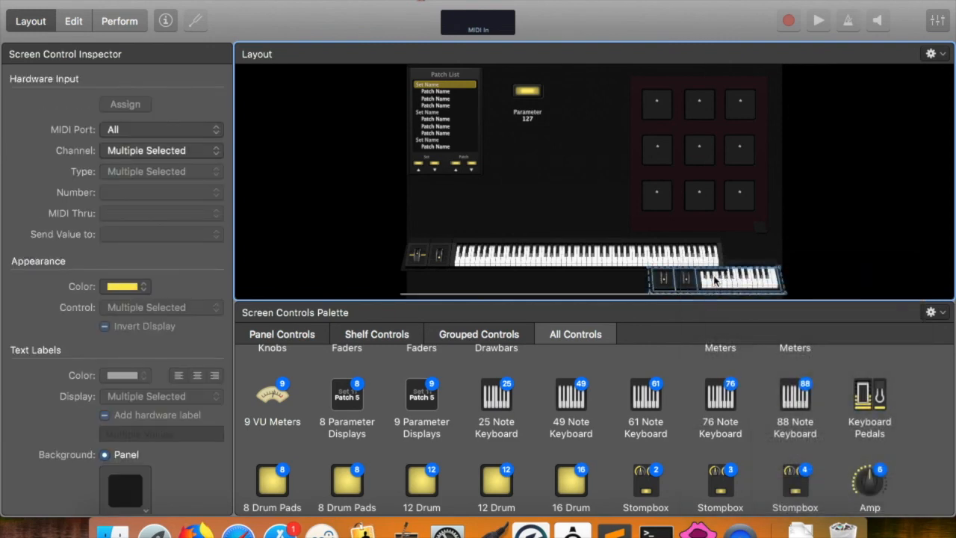
{"action": "left_click", "coordinate": [648, 282]}
{"action": "left_click", "coordinate": [664, 285]}
{"action": "key", "text": "Delete"}
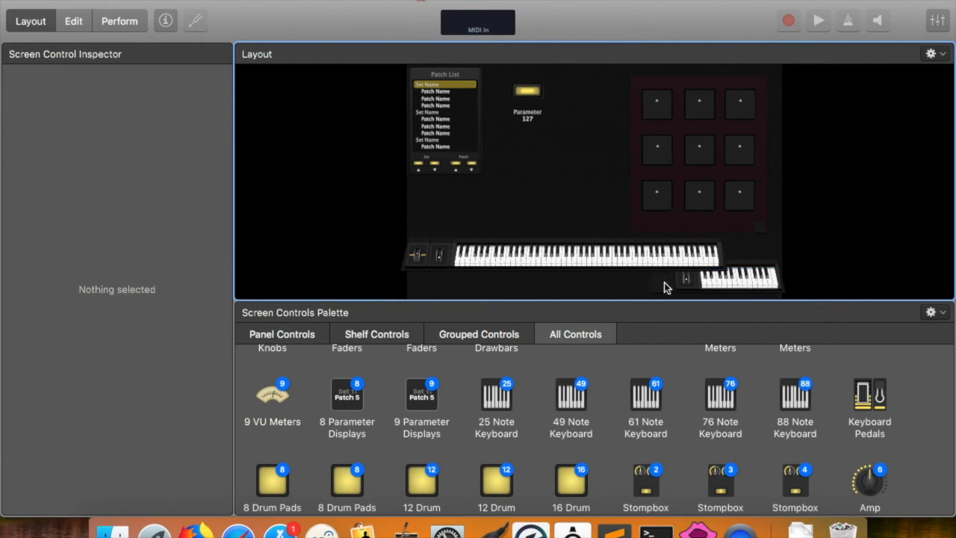
{"action": "left_click", "coordinate": [685, 281]}
{"action": "key", "text": "Delete"}
Set the small keyboard's number of keys to 13 and shrink it toward the right edge of its panel
{"action": "left_click", "coordinate": [722, 284]}
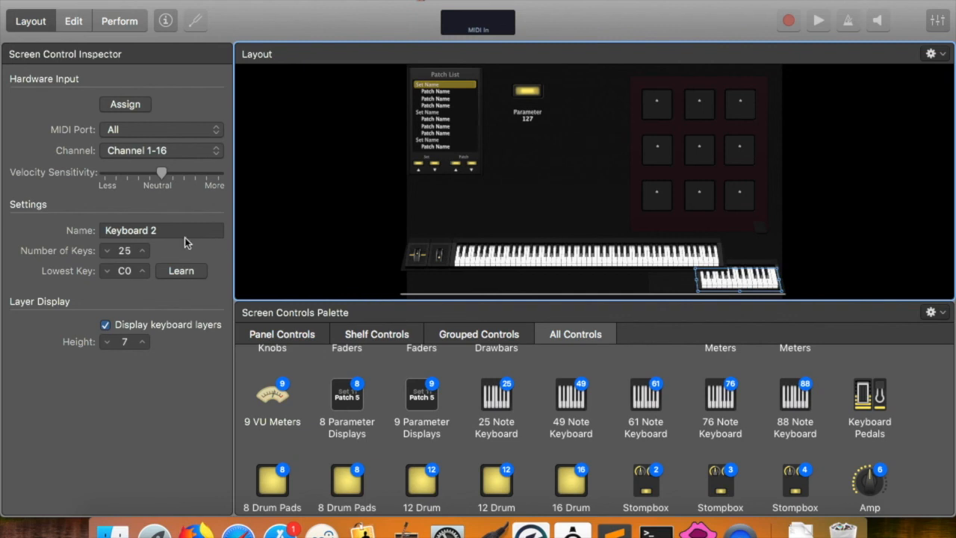
{"action": "left_click", "coordinate": [124, 251]}
{"action": "type", "text": "13"}
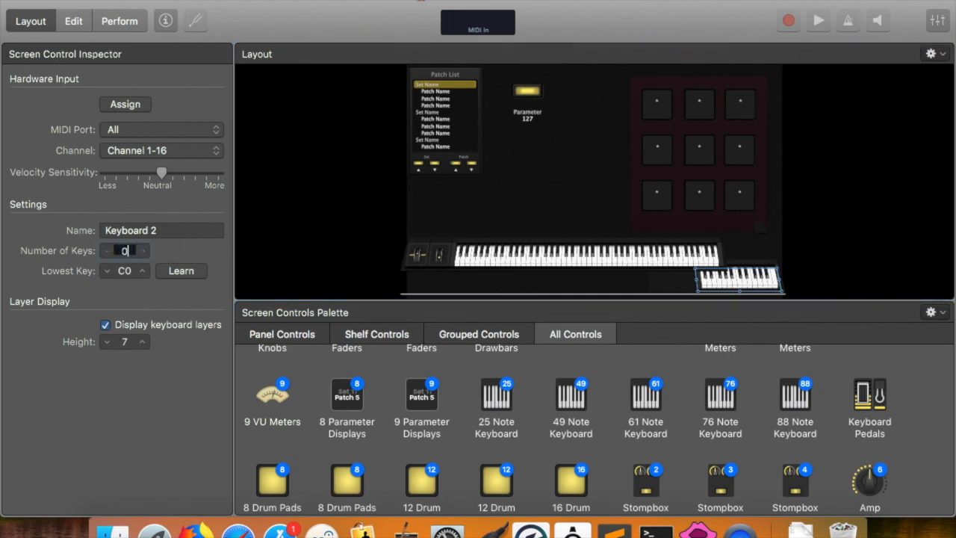
{"action": "key", "text": "Return"}
{"action": "left_click", "coordinate": [713, 284]}
{"action": "left_click_drag", "start_coordinate": [700, 293], "coordinate": [770, 275]}
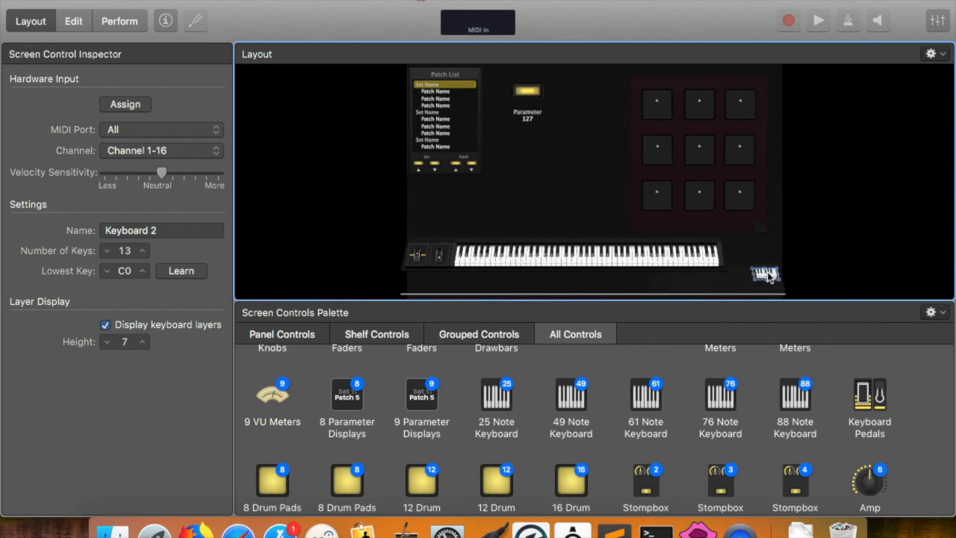
Shrink the background panel to fit around the 13-key keyboard and move them up beside the drum pads' lower-right corner
{"action": "left_click", "coordinate": [748, 279]}
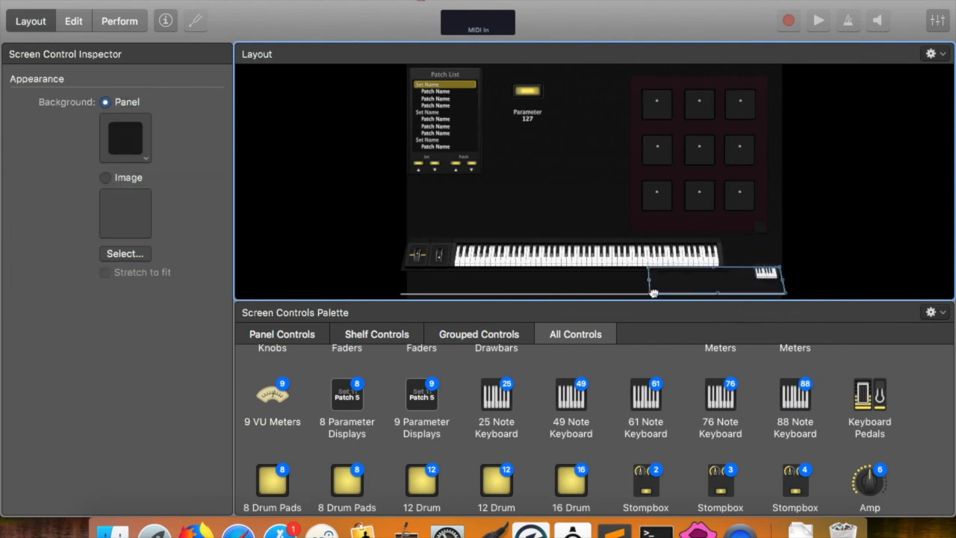
{"action": "left_click_drag", "start_coordinate": [650, 292], "coordinate": [750, 277]}
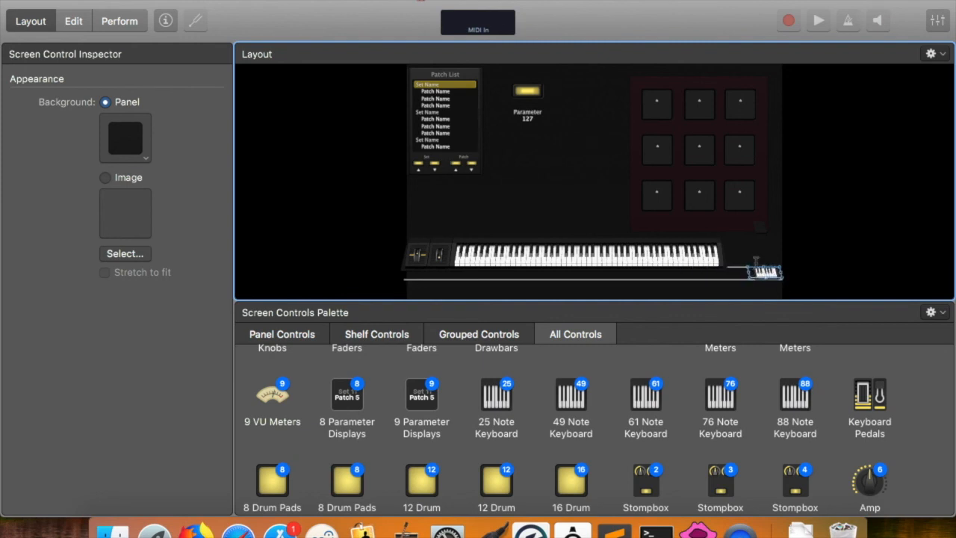
{"action": "left_click", "coordinate": [756, 270]}
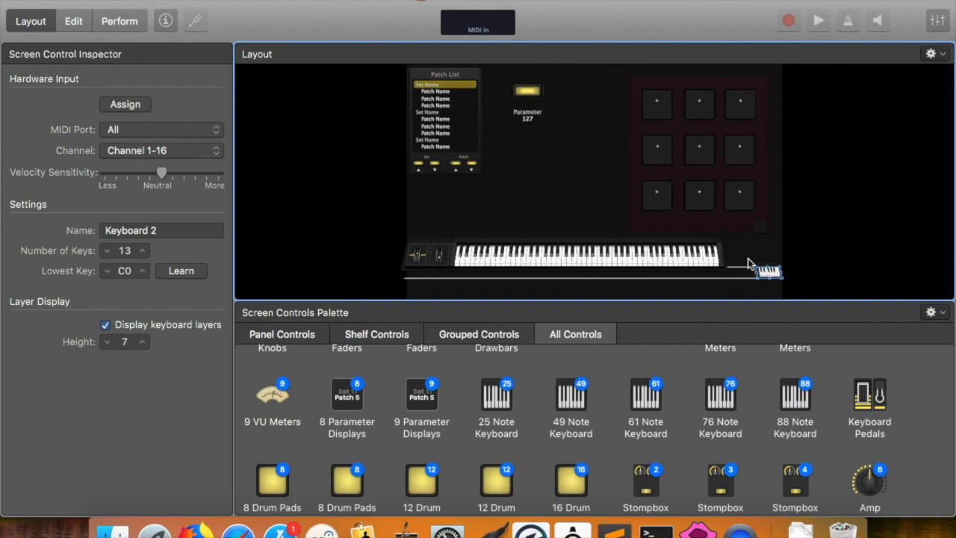
{"action": "left_click_drag", "start_coordinate": [745, 266], "coordinate": [744, 218]}
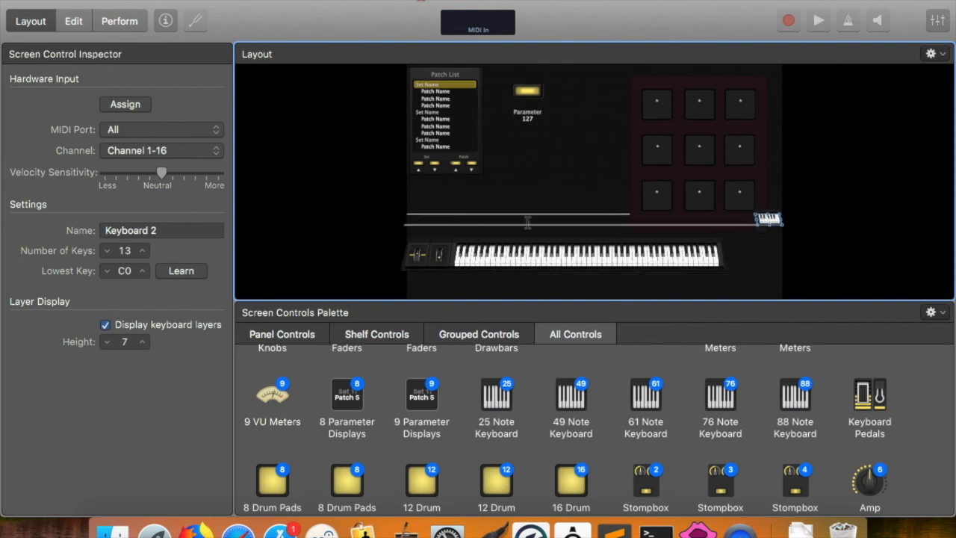
Rename the 13-key keyboard as SPD-SX keyboard and set its MIDI channel to Channel 10
{"action": "left_click", "coordinate": [201, 229]}
{"action": "triple_click", "coordinate": [201, 230]}
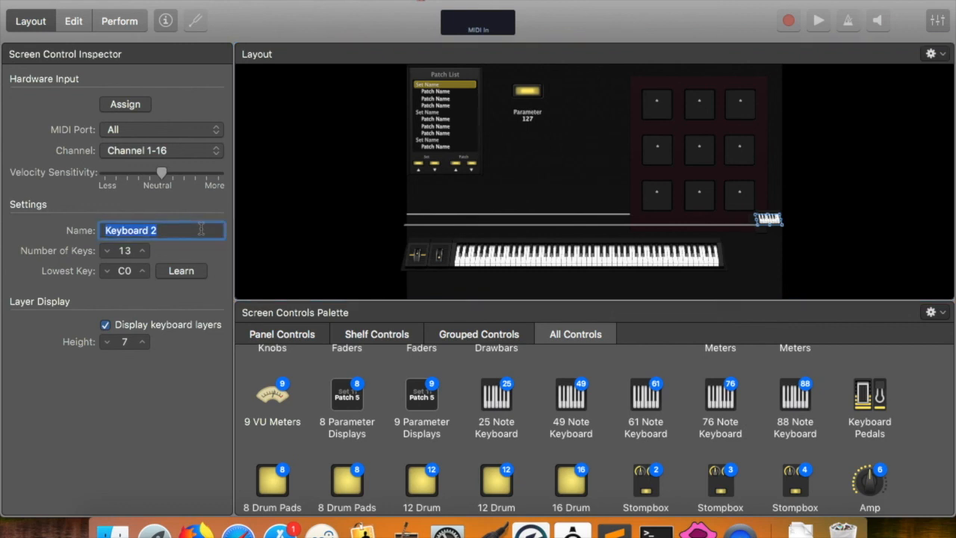
{"action": "type", "text": "SPD-SX"}
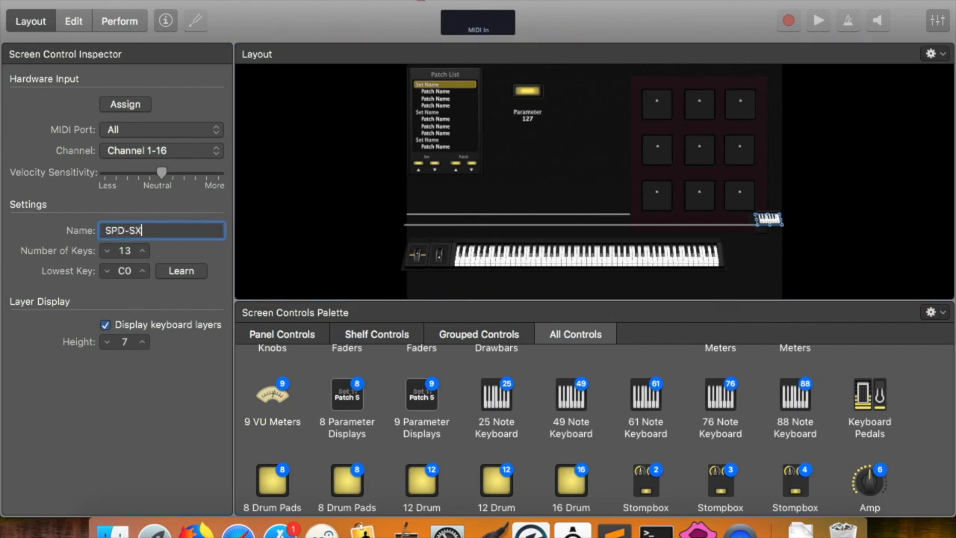
{"action": "type", "text": " keyboard"}
{"action": "key", "text": "Return"}
{"action": "left_click", "coordinate": [201, 150]}
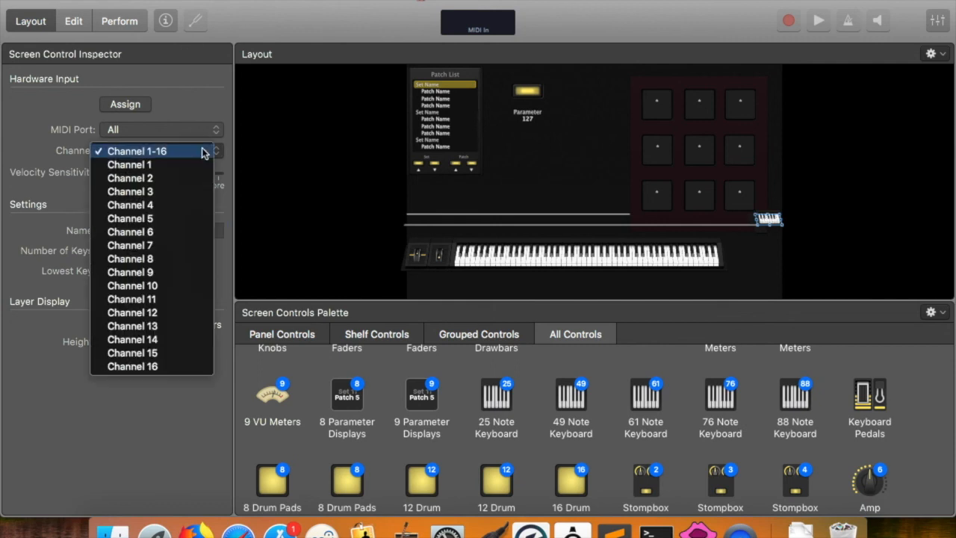
{"action": "left_click", "coordinate": [176, 287]}
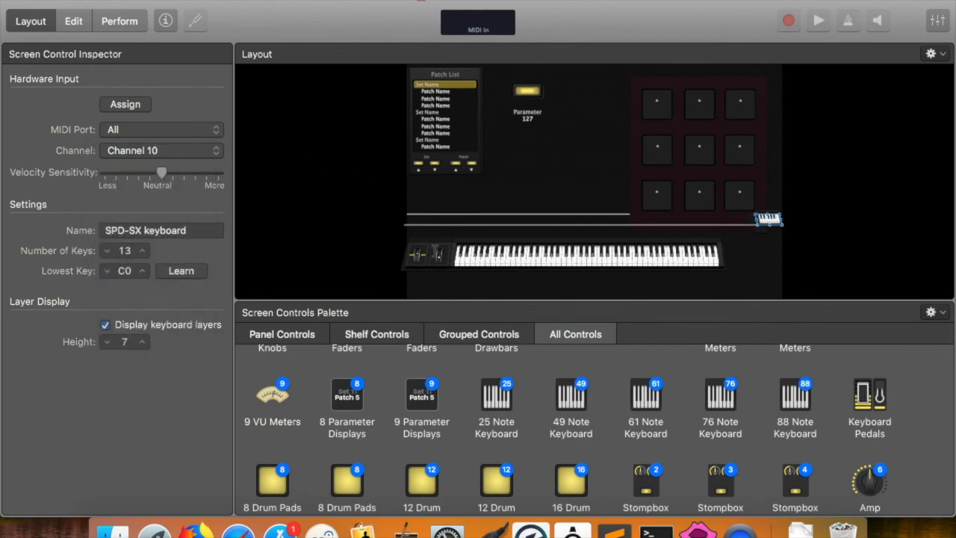
Set the 88-note keyboard's MIDI channel to Channel 1
{"action": "left_click", "coordinate": [483, 261]}
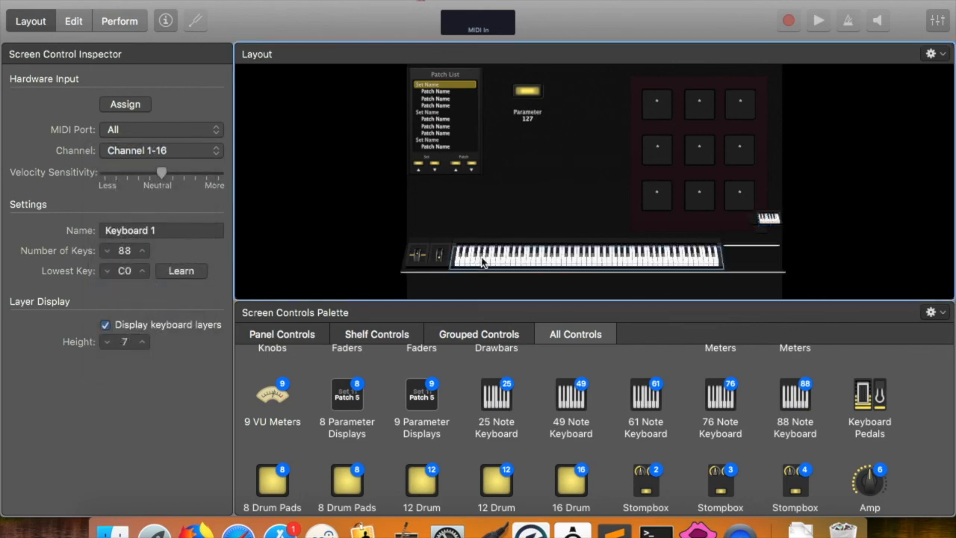
{"action": "left_click", "coordinate": [180, 153]}
{"action": "left_click", "coordinate": [173, 164]}
{"action": "left_click", "coordinate": [97, 21]}
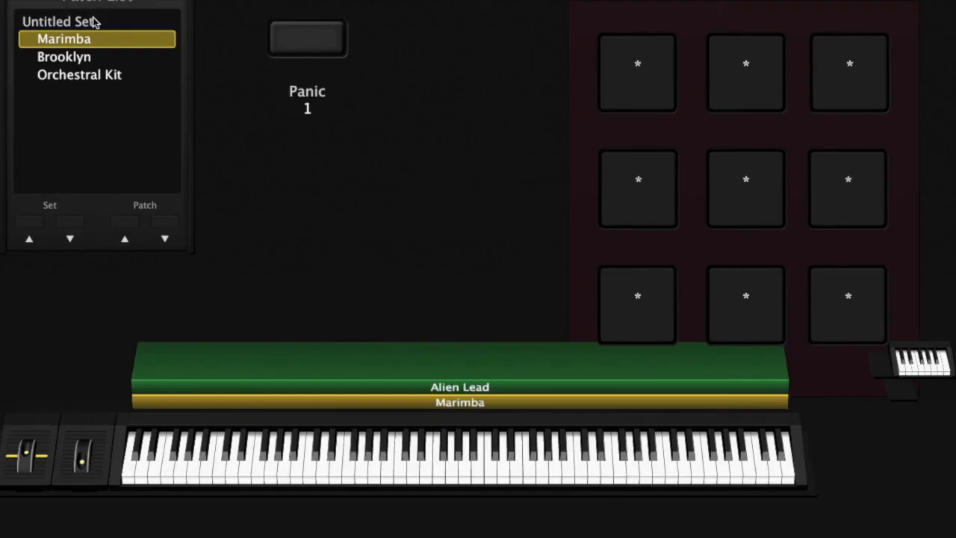
{"action": "key", "text": "Escape"}
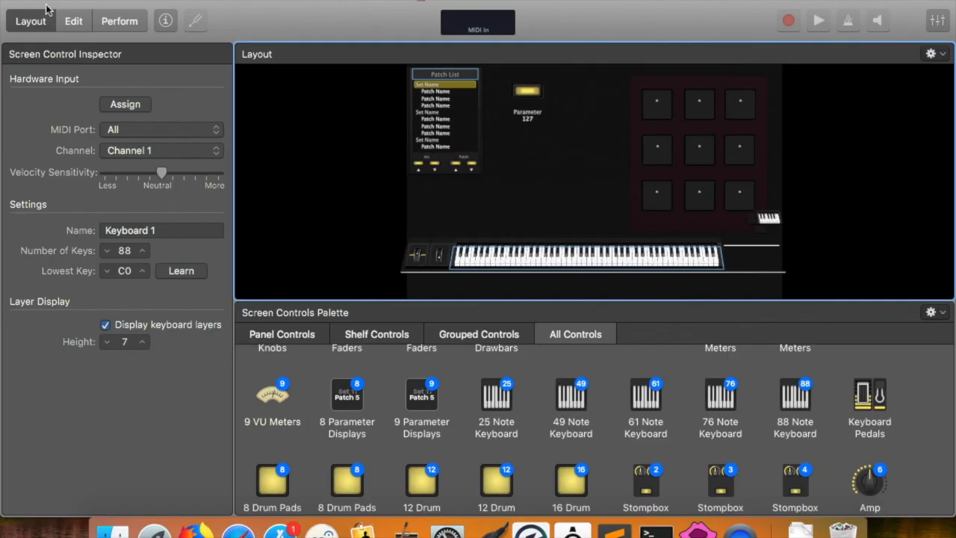
In Edit mode, add an instrument channel strip to the Brooklyn patch with Keyboard 1 as MIDI input and Output 1-2
{"action": "left_click", "coordinate": [73, 21]}
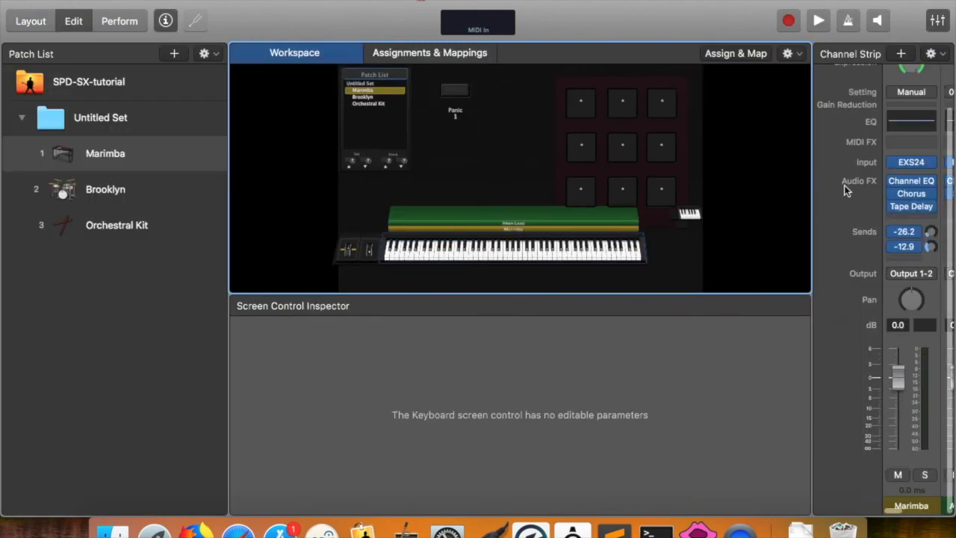
{"action": "scroll", "coordinate": [888, 231], "scroll_direction": "right", "scroll_amount": 1}
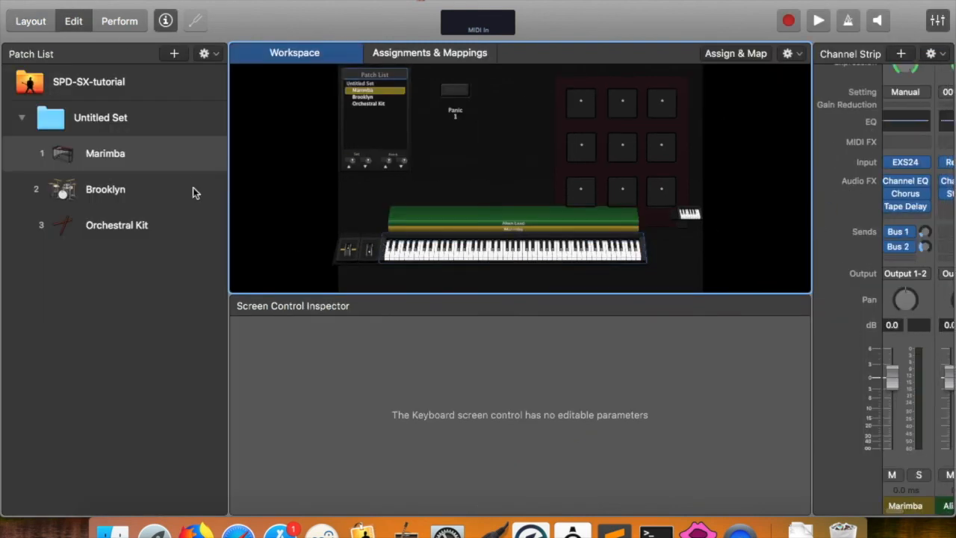
{"action": "left_click", "coordinate": [125, 193]}
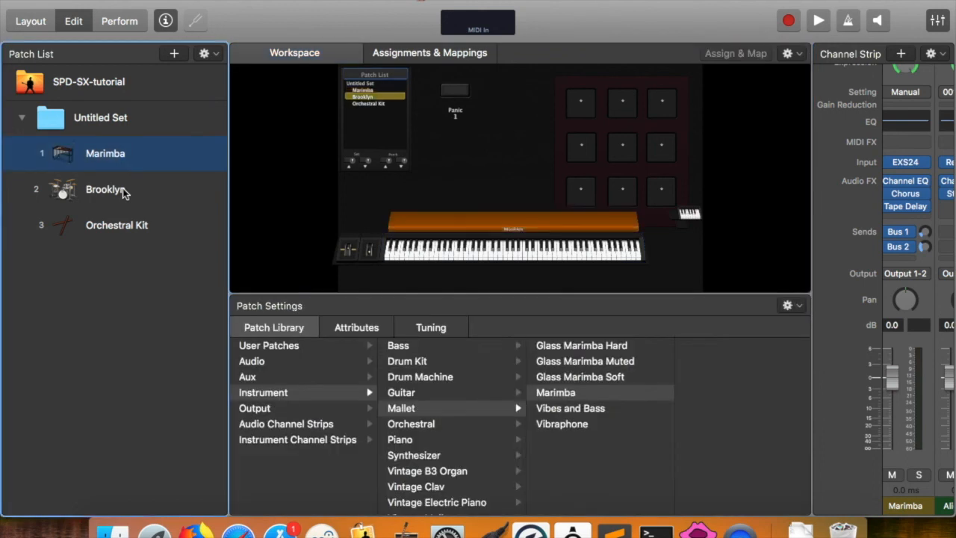
{"action": "left_click", "coordinate": [901, 54]}
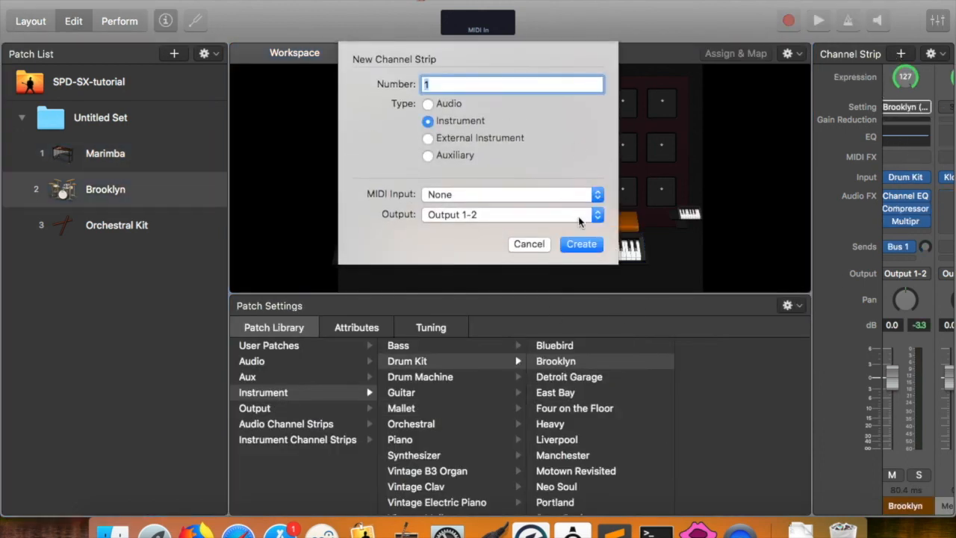
{"action": "left_click", "coordinate": [556, 195]}
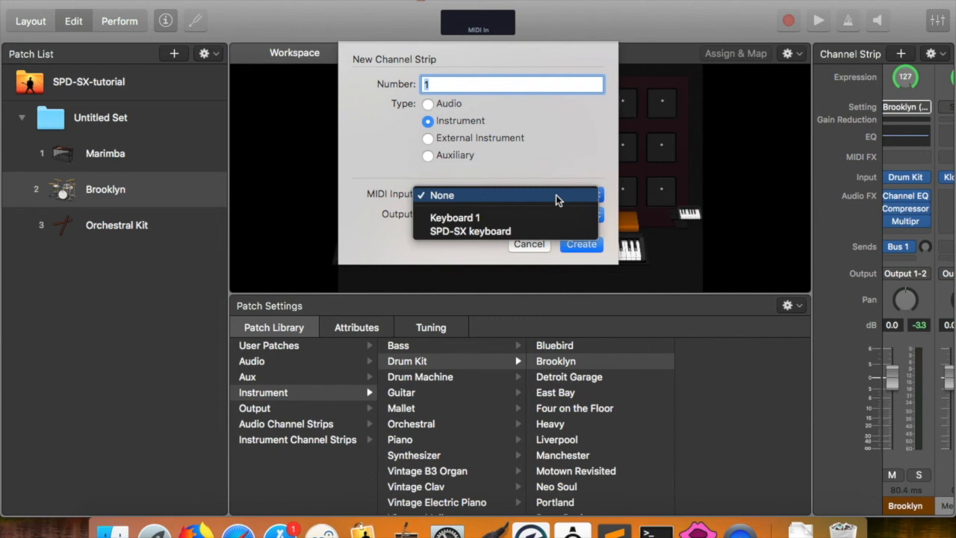
{"action": "left_click", "coordinate": [462, 218]}
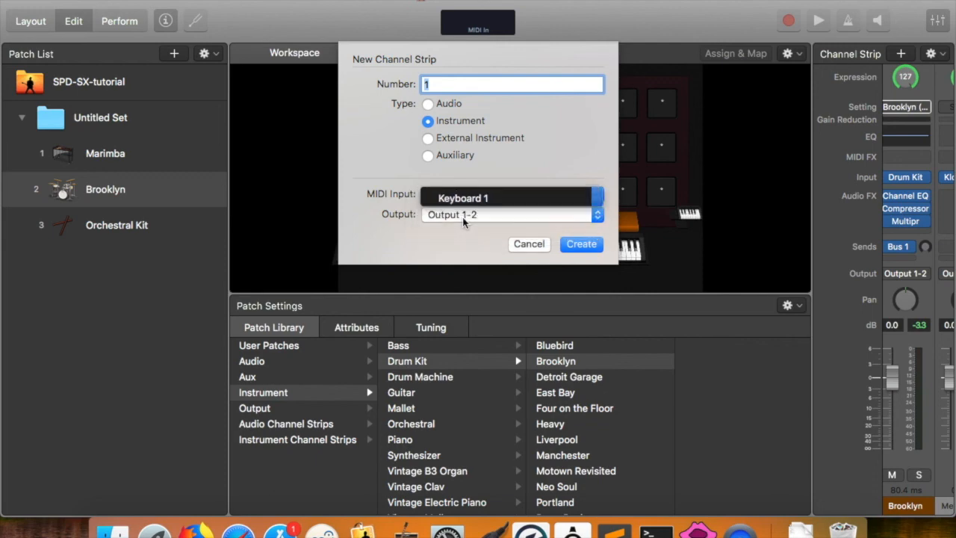
{"action": "left_click", "coordinate": [578, 243]}
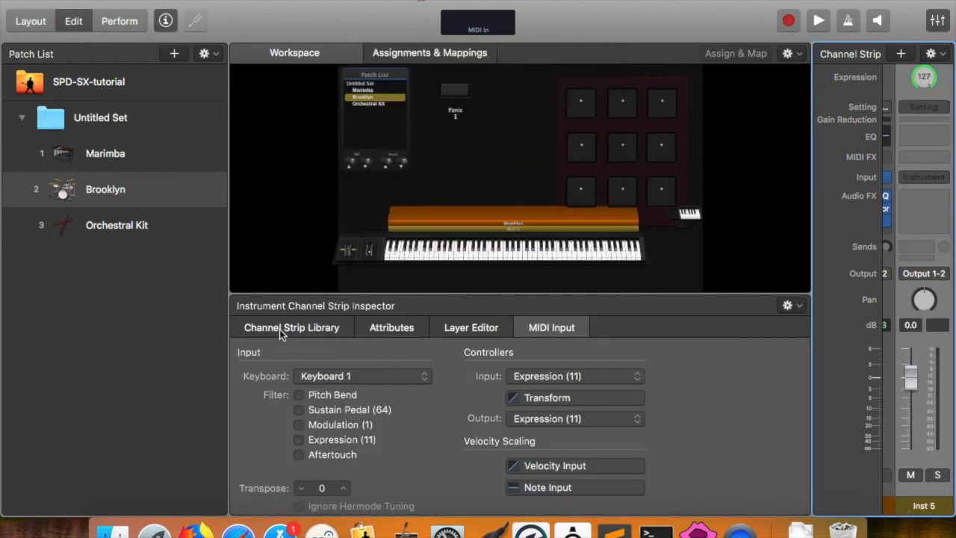
Load the Vibraphone setting from the Mallet category onto the new channel strip
{"action": "left_click", "coordinate": [281, 329]}
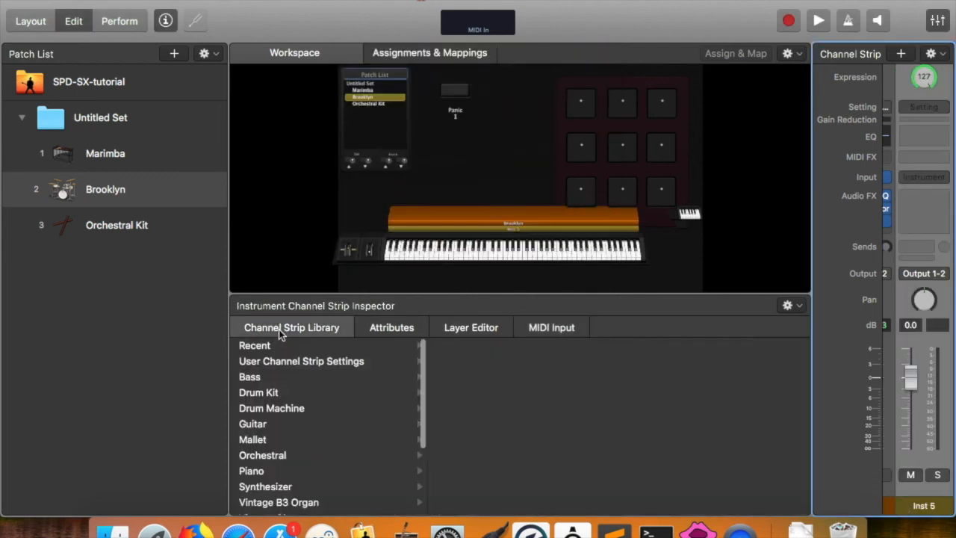
{"action": "left_click", "coordinate": [284, 440]}
{"action": "left_click", "coordinate": [482, 425]}
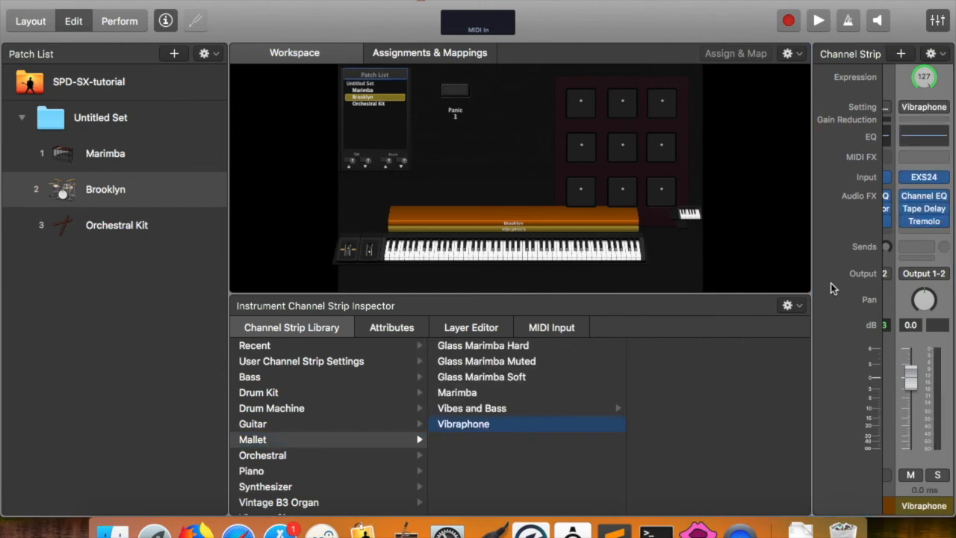
{"action": "scroll", "coordinate": [831, 283], "scroll_direction": "left", "scroll_amount": 3}
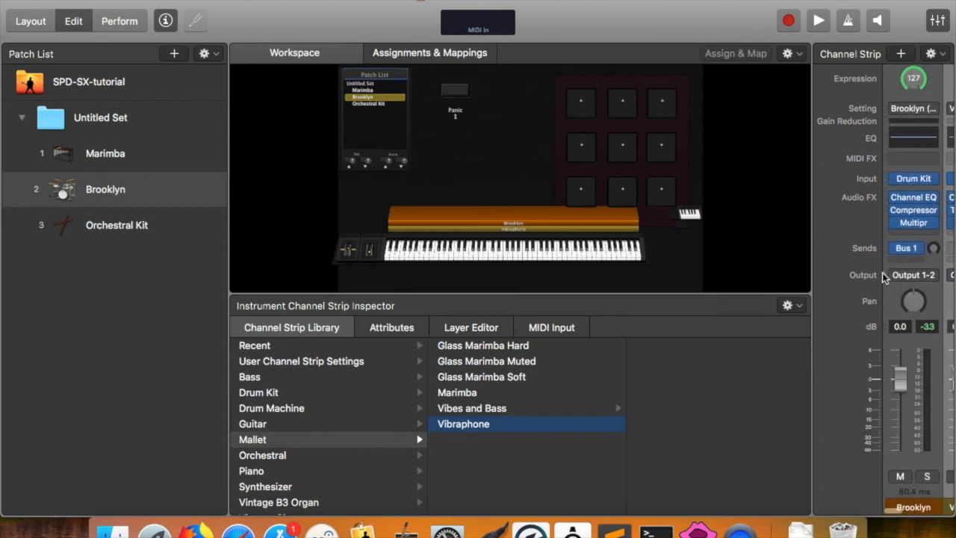
Play several notes on the 88-note keyboard to test the layered Brooklyn and Vibraphone sounds
{"action": "left_click", "coordinate": [508, 256]}
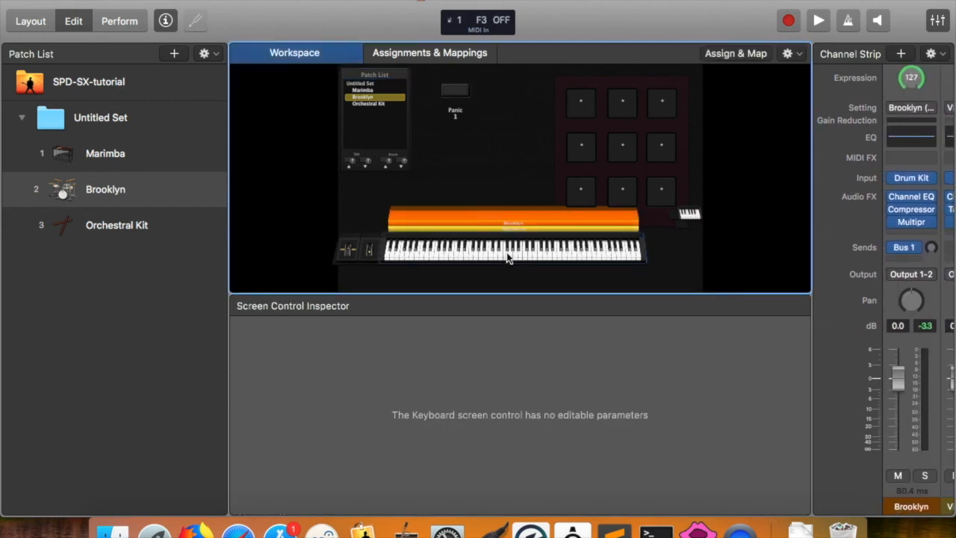
{"action": "left_click", "coordinate": [511, 250]}
{"action": "left_click", "coordinate": [471, 256]}
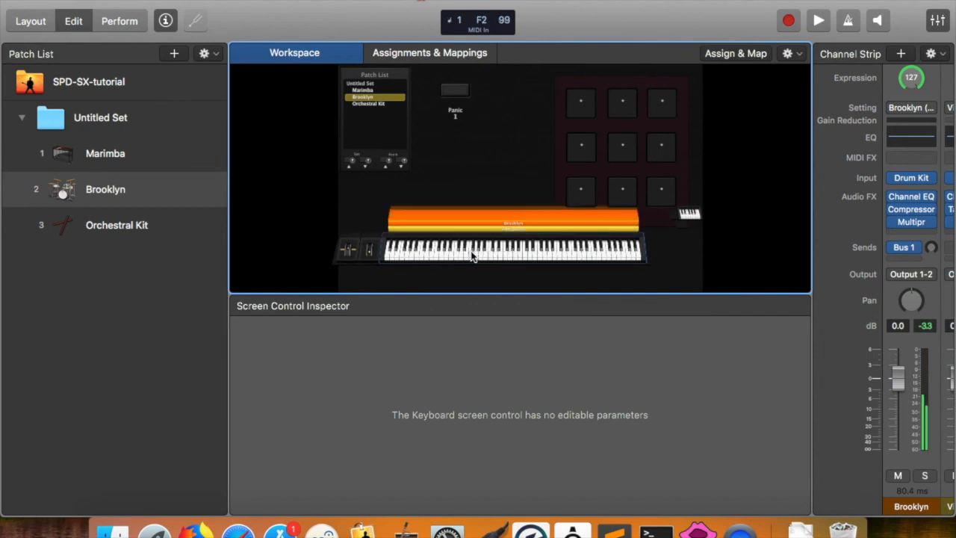
Assign the Brooklyn drum kit channel strip's MIDI input to SPD-SX keyboard
{"action": "left_click", "coordinate": [892, 89]}
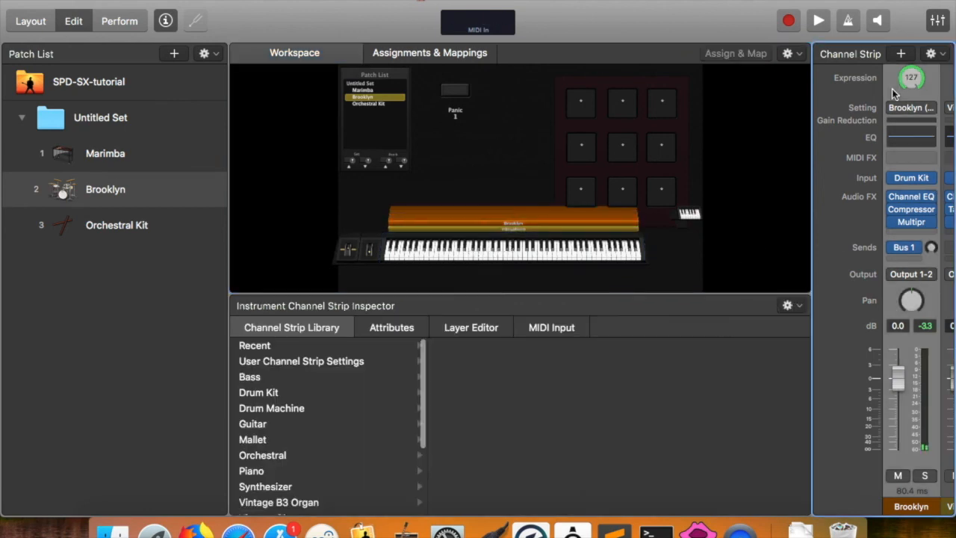
{"action": "left_click", "coordinate": [557, 322]}
{"action": "left_click", "coordinate": [403, 378]}
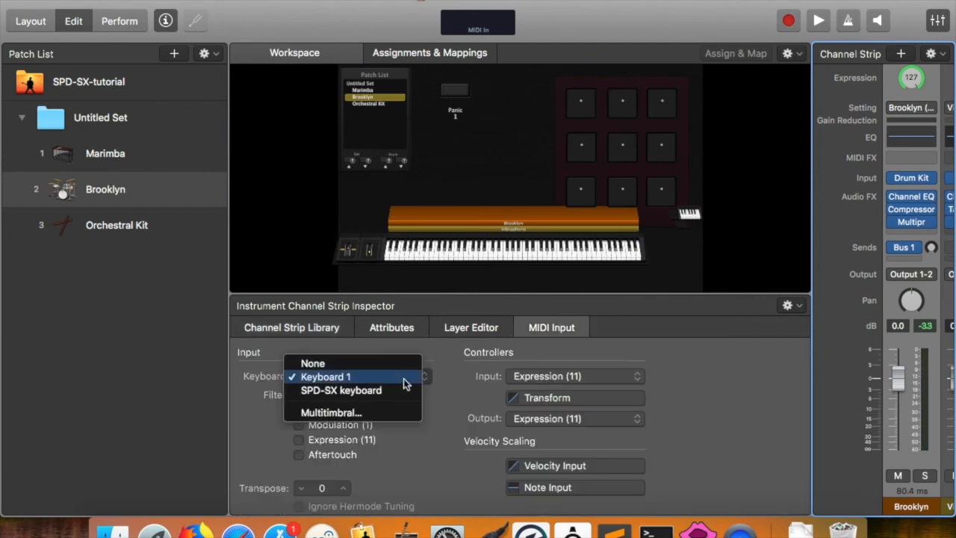
{"action": "left_click", "coordinate": [373, 392]}
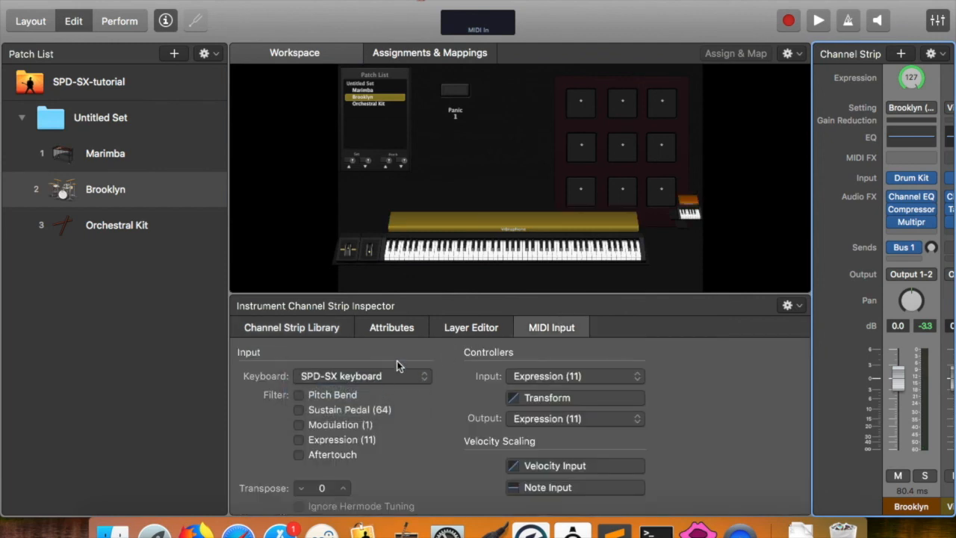
Test the SPD-SX pads and examine the mappings of several drum pad controls in the workspace
{"action": "left_click", "coordinate": [658, 204]}
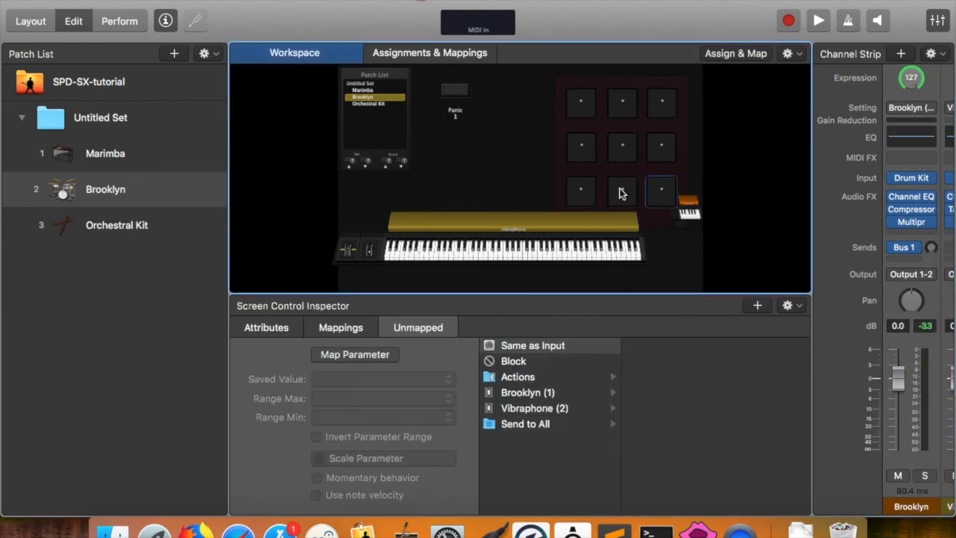
{"action": "left_click", "coordinate": [628, 160]}
{"action": "left_click", "coordinate": [583, 109]}
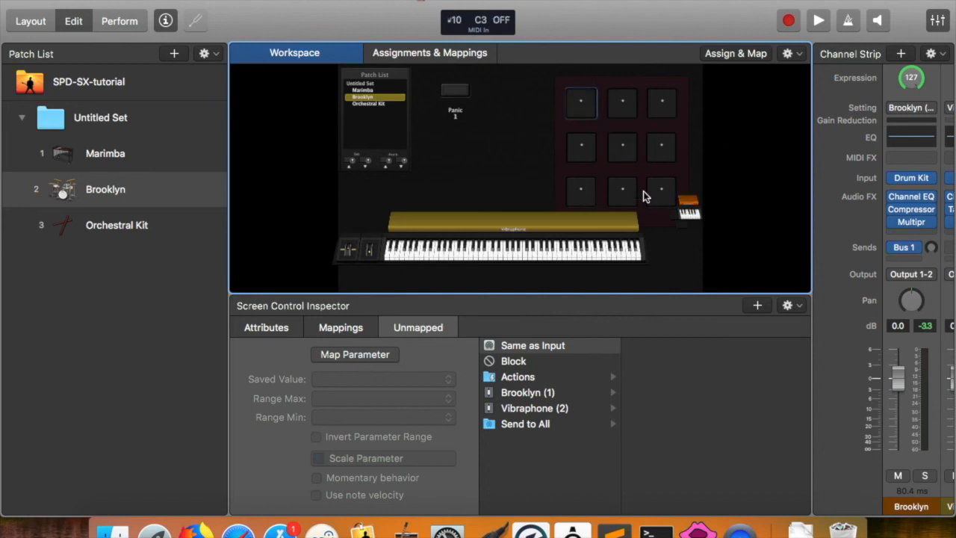
{"action": "left_click", "coordinate": [580, 195]}
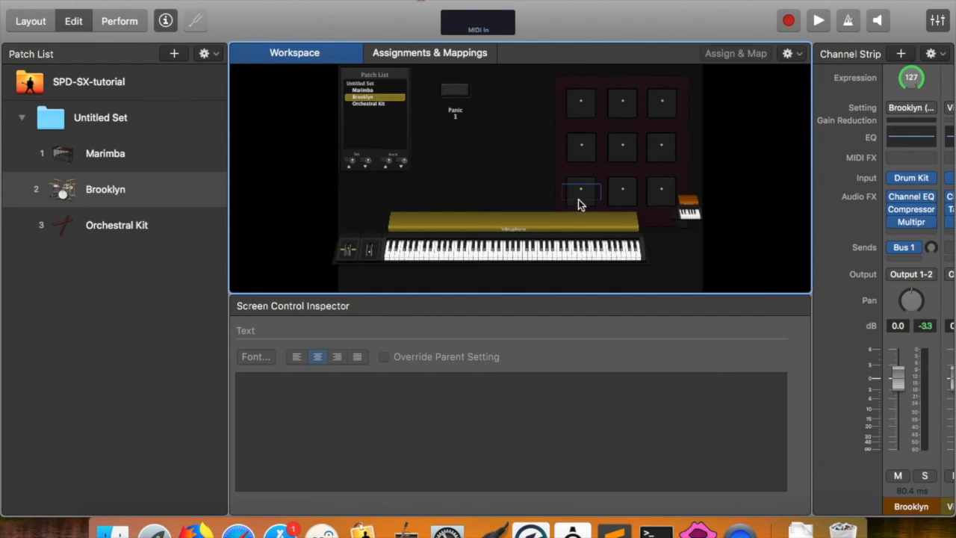
{"action": "left_click", "coordinate": [578, 203]}
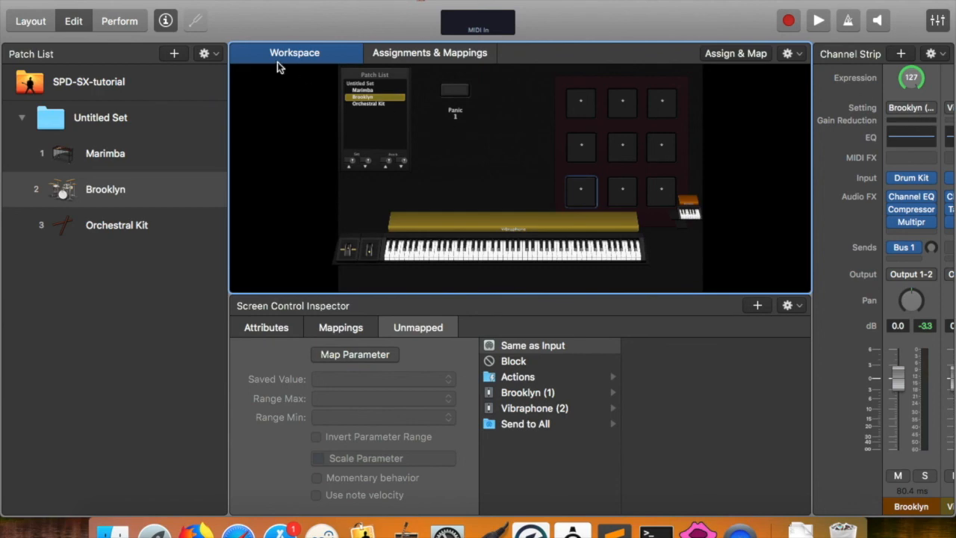
Return to Layout mode
{"action": "key", "text": "super+1"}
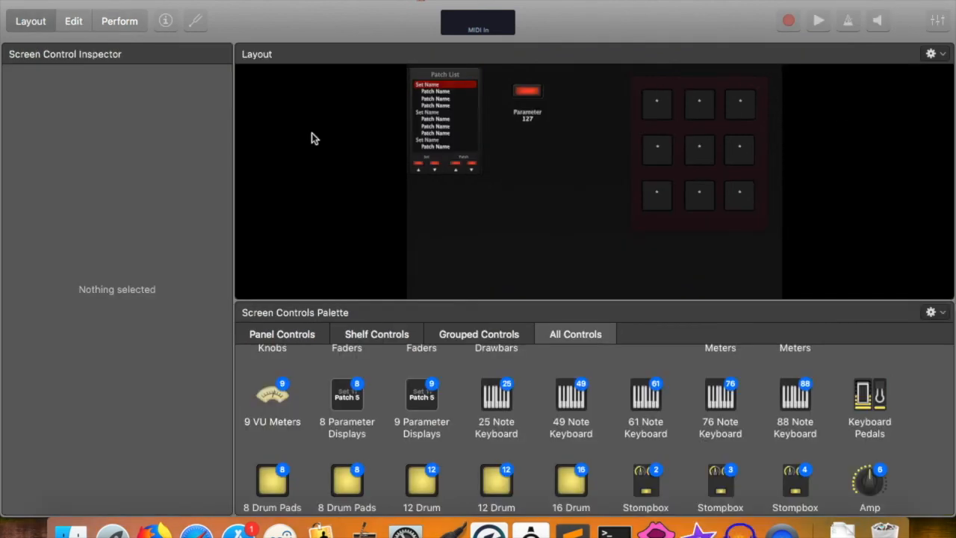